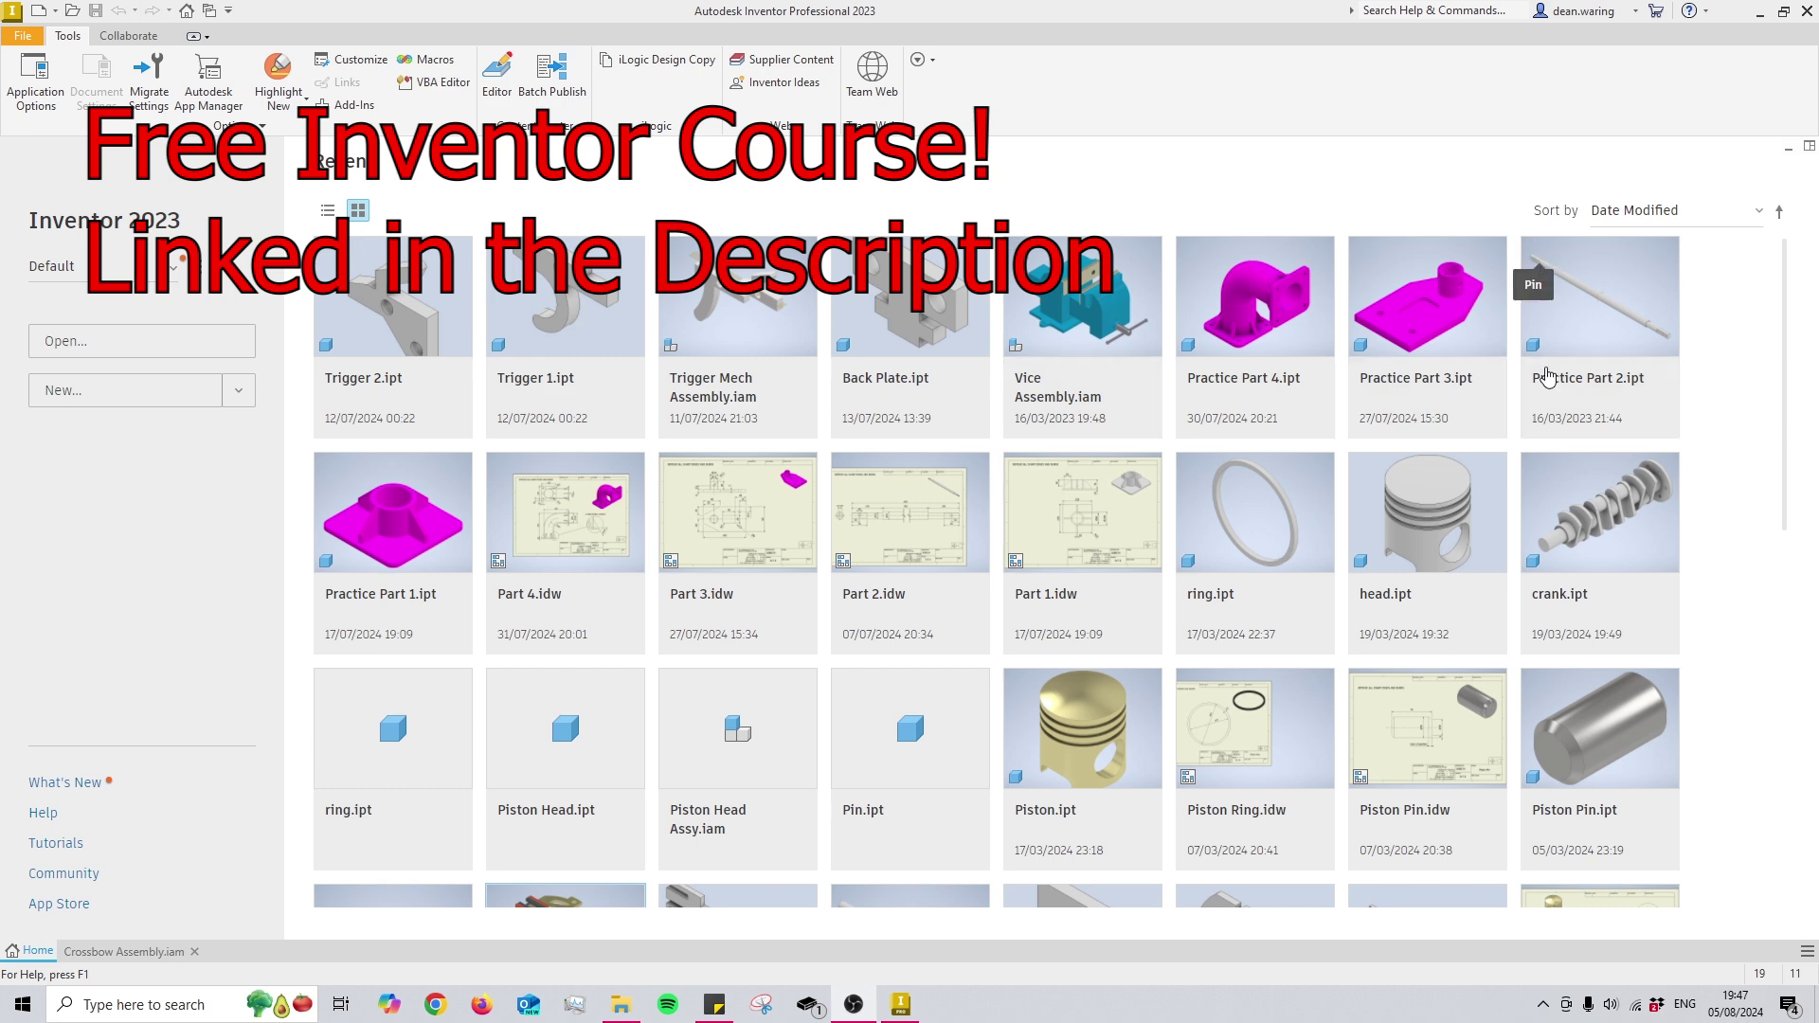
# - Create a new part from the Standard.ipt template
pyautogui.scroll(-3, 1021, 587)
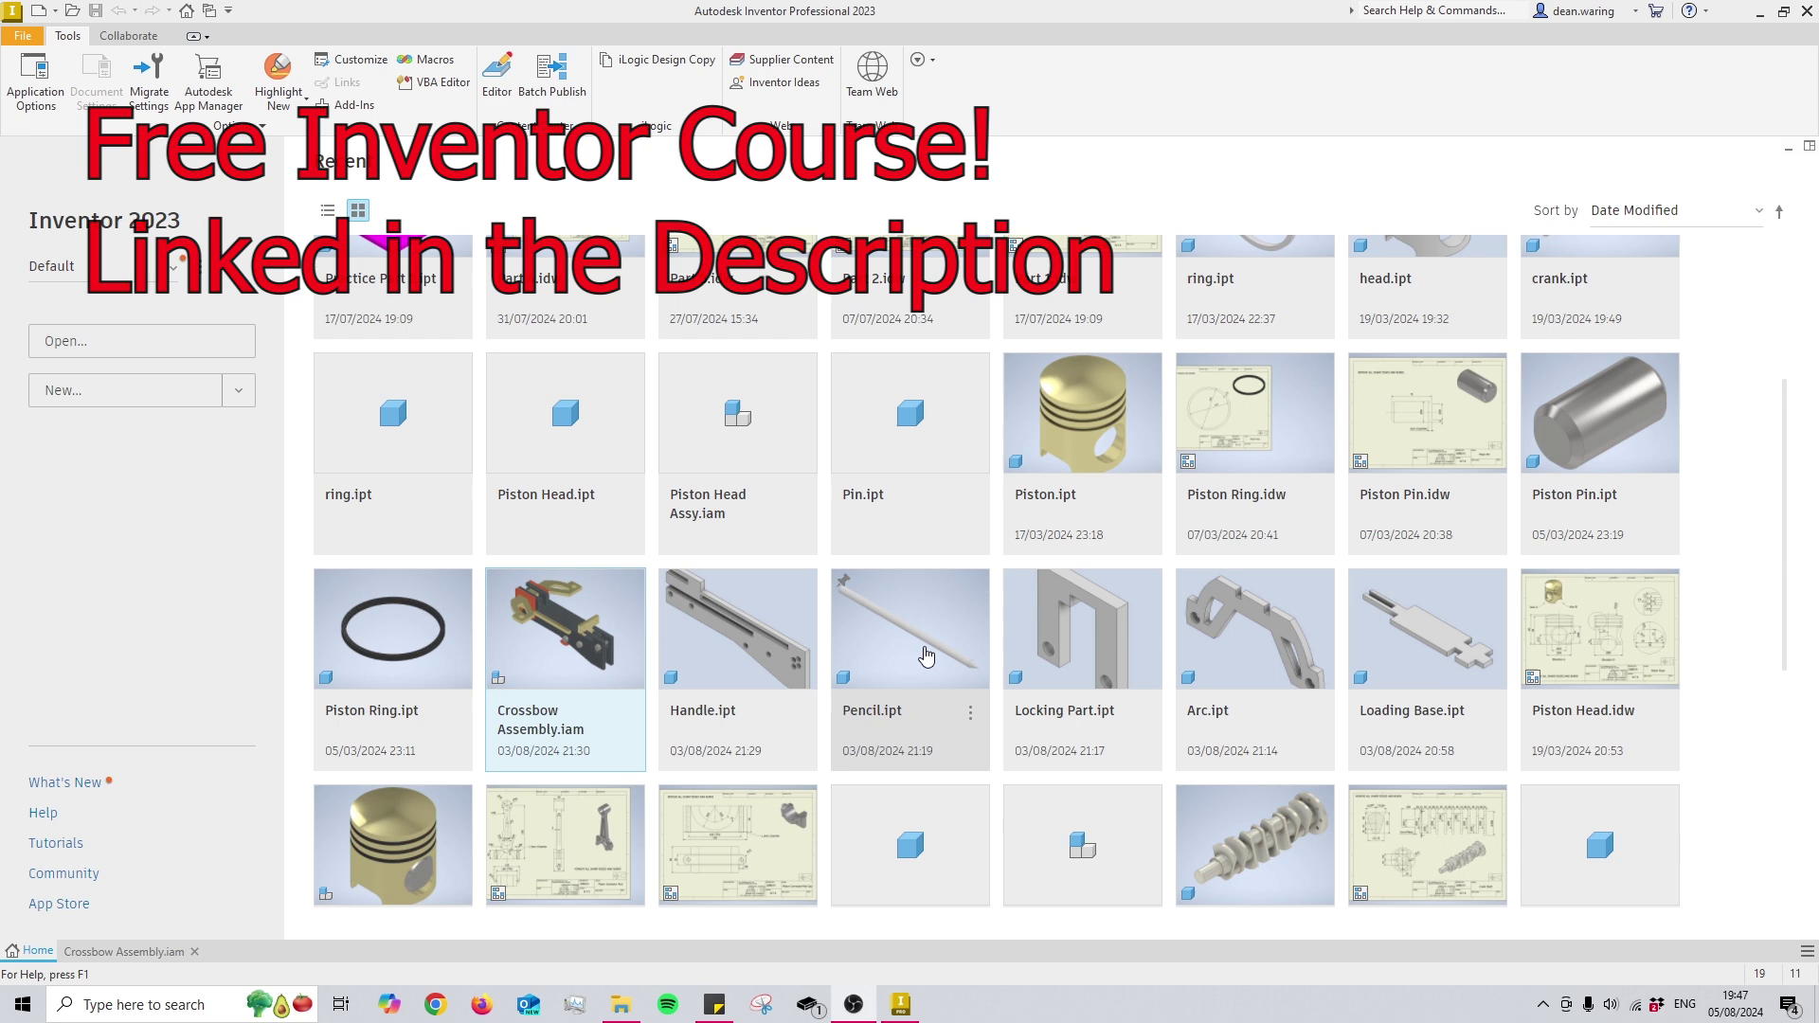
pyautogui.scroll(3, 1489, 515)
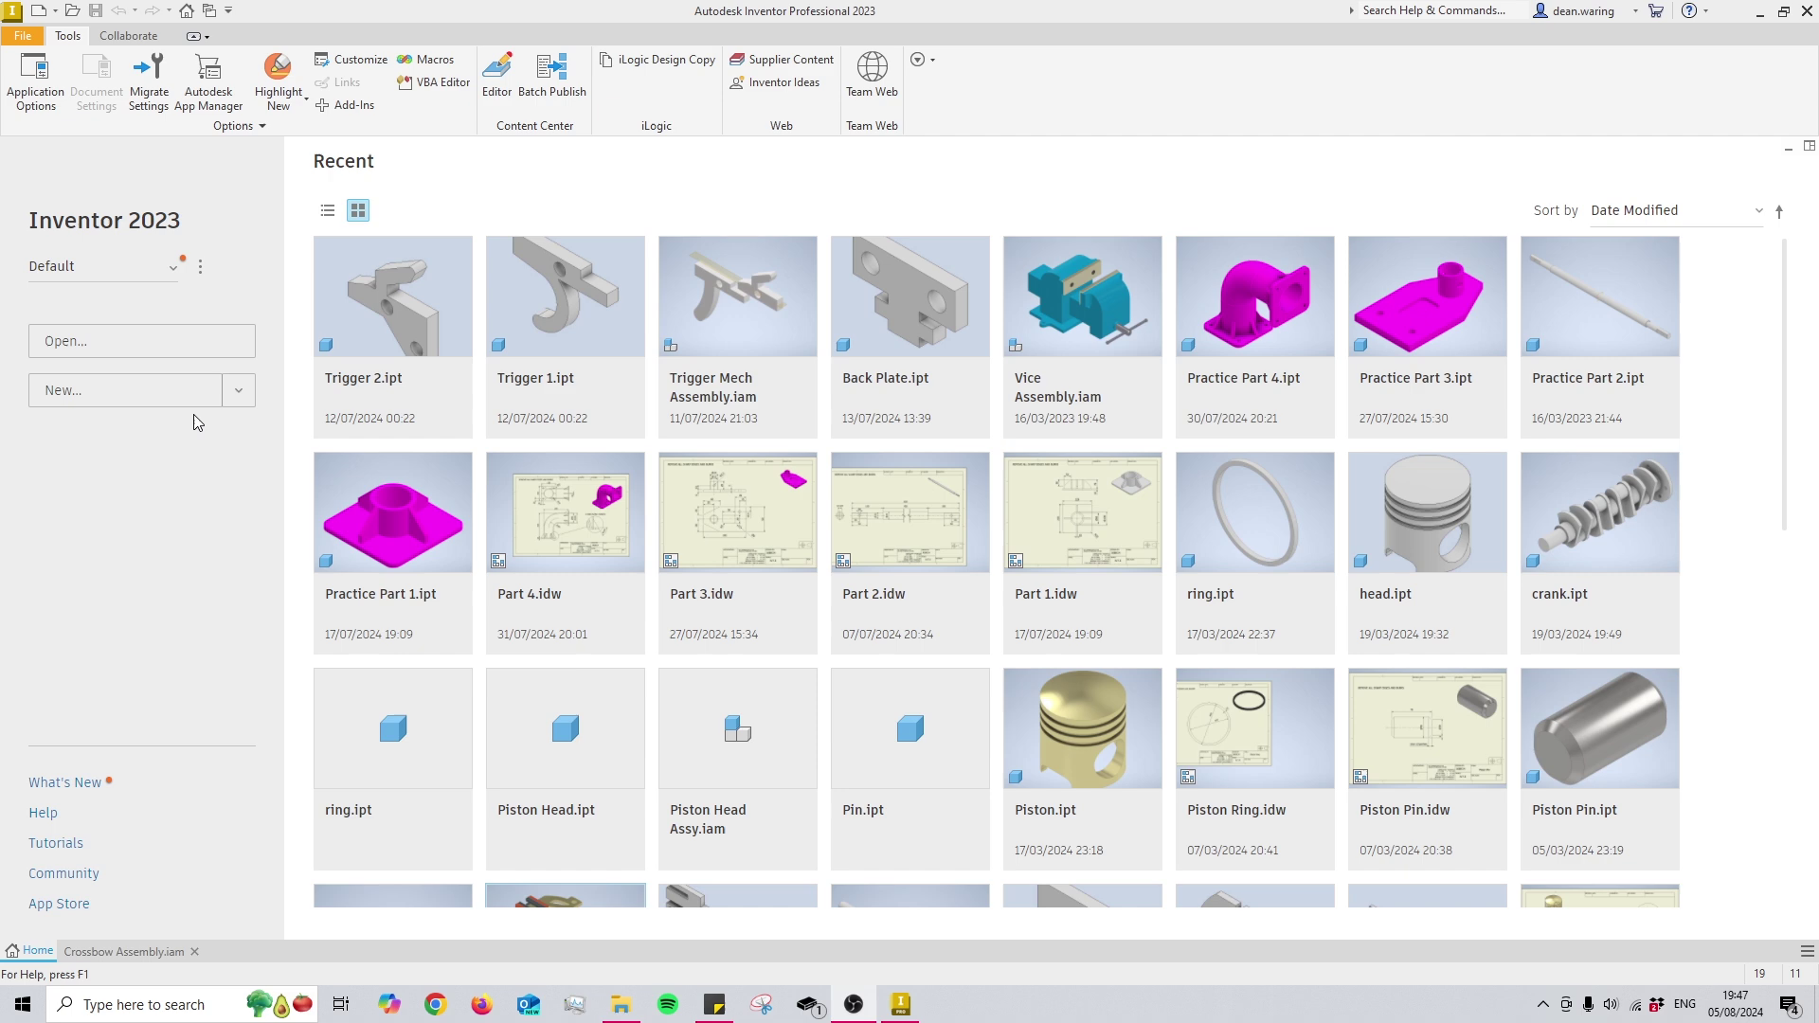
pyautogui.click(142, 389)
pyautogui.doubleClick(485, 464)
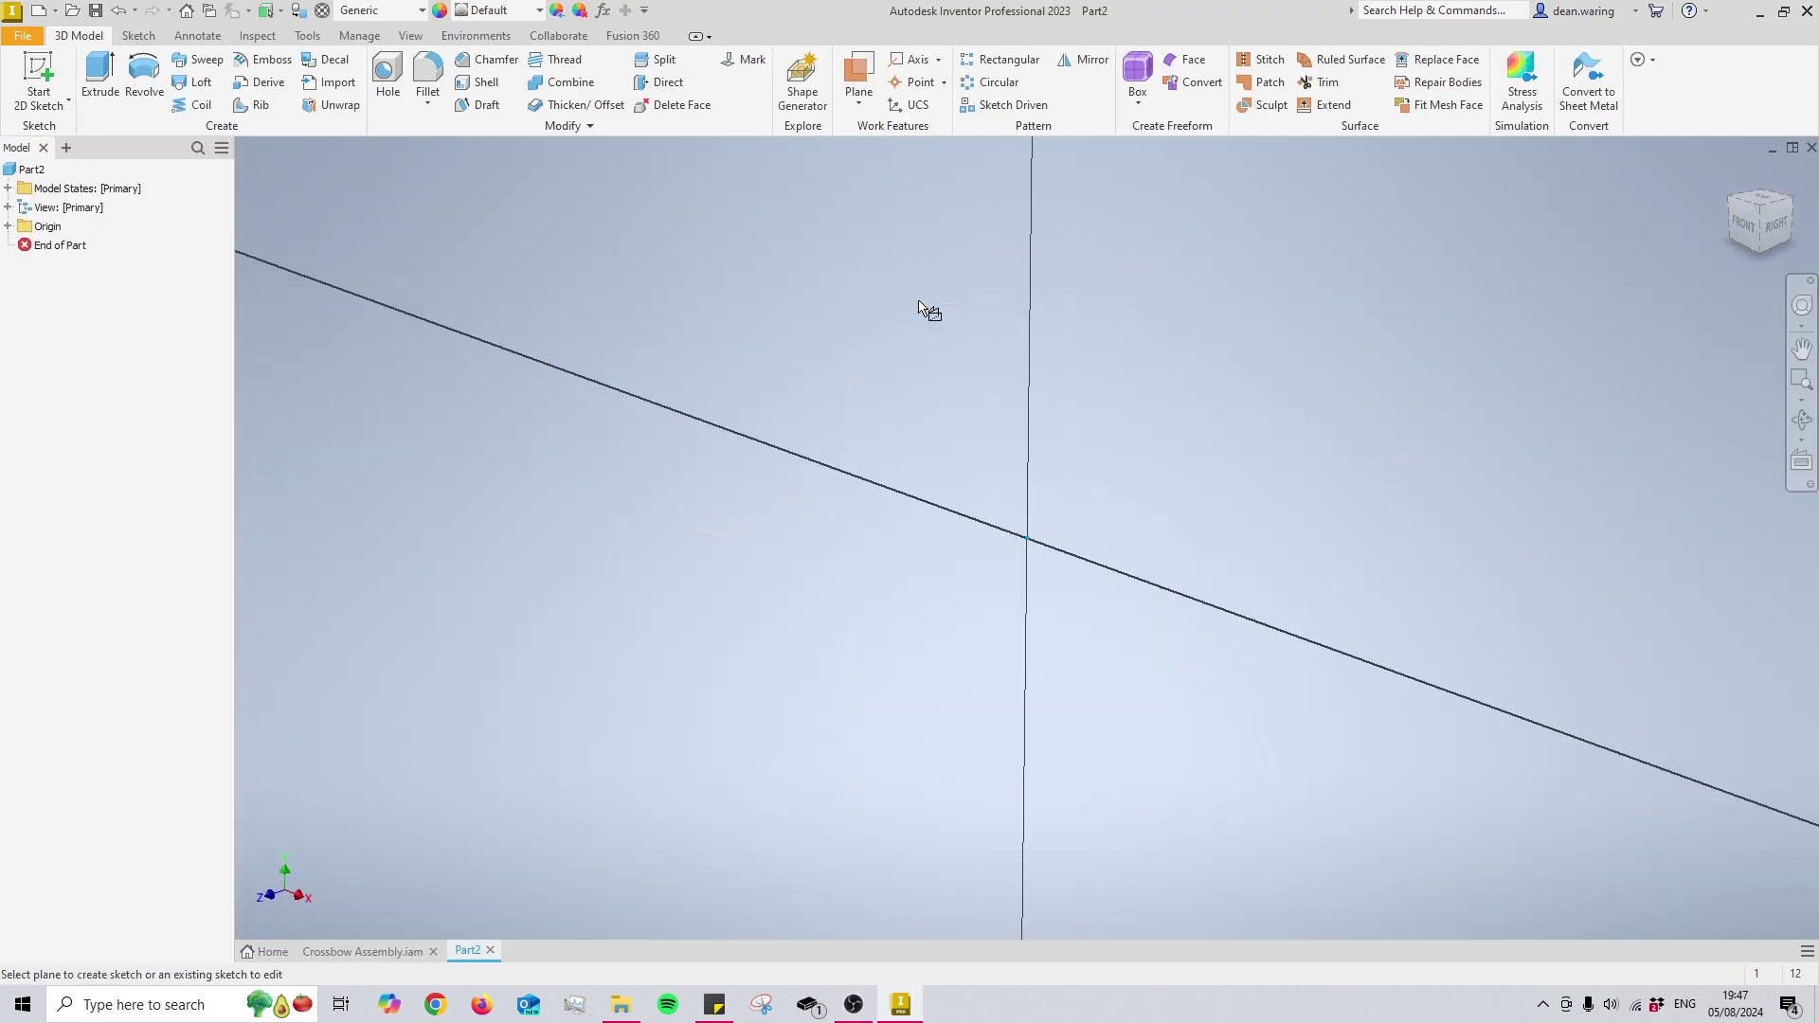
# - Start a sketch on an origin plane and draw a rectangle
pyautogui.click(919, 305)
pyautogui.rightClick(895, 474)
pyautogui.click(995, 459)
pyautogui.click(944, 359)
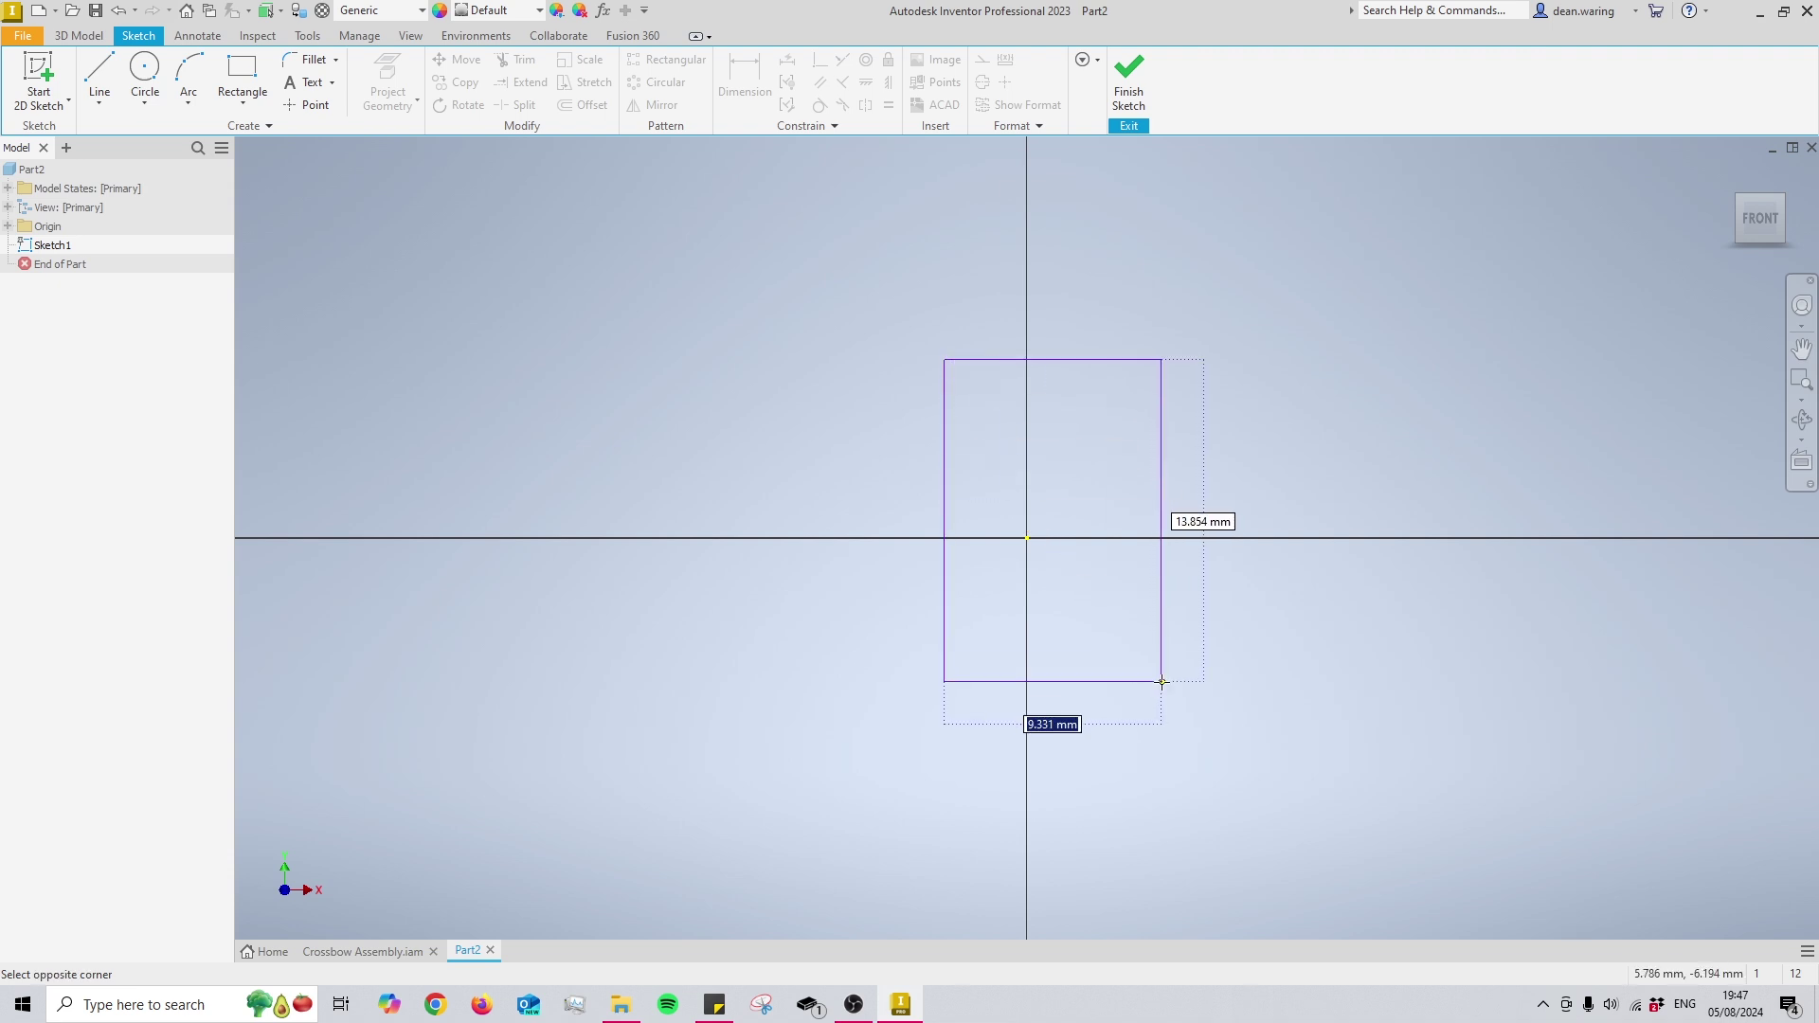
pyautogui.click(1162, 681)
# - Dimension the rectangle as a 10 x 10 square, with the width equal to the height
pyautogui.press('d')
pyautogui.click(1114, 681)
pyautogui.click(1086, 824)
pyautogui.click(1162, 597)
pyautogui.click(1258, 587)
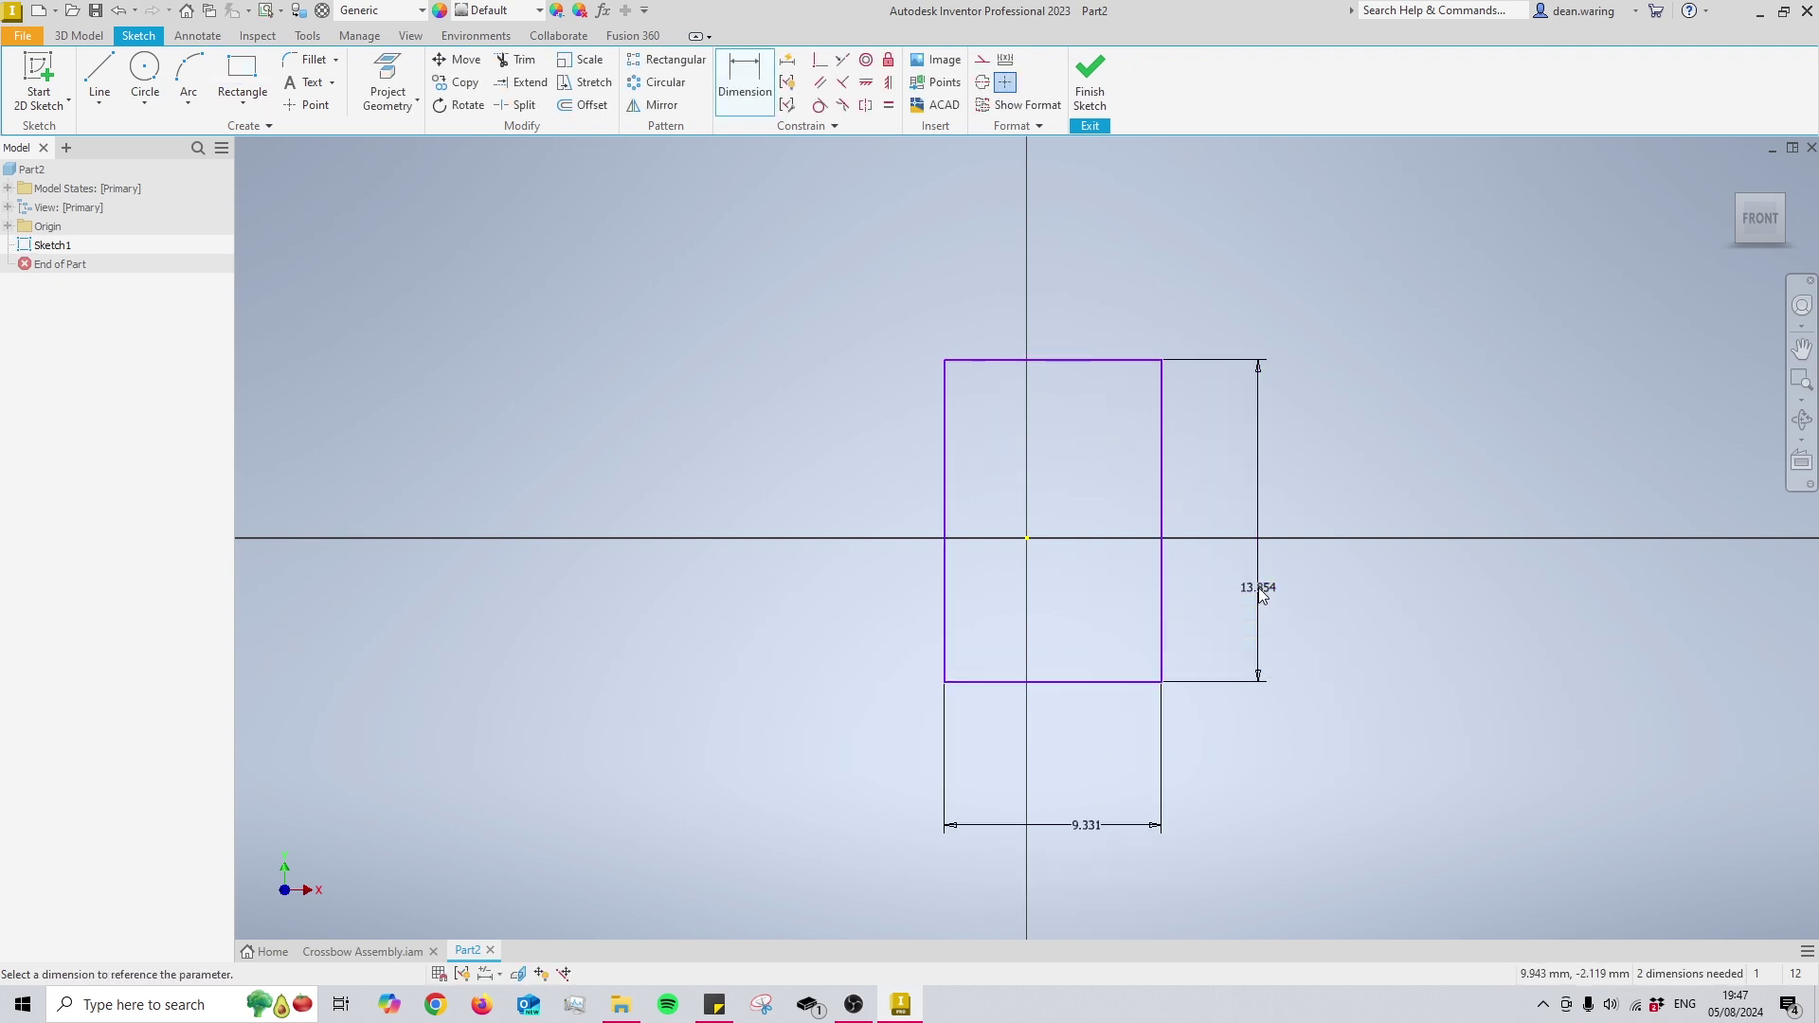
pyautogui.write('10')
pyautogui.press('Return')
pyautogui.doubleClick(1104, 836)
pyautogui.click(1192, 445)
pyautogui.press('Return')
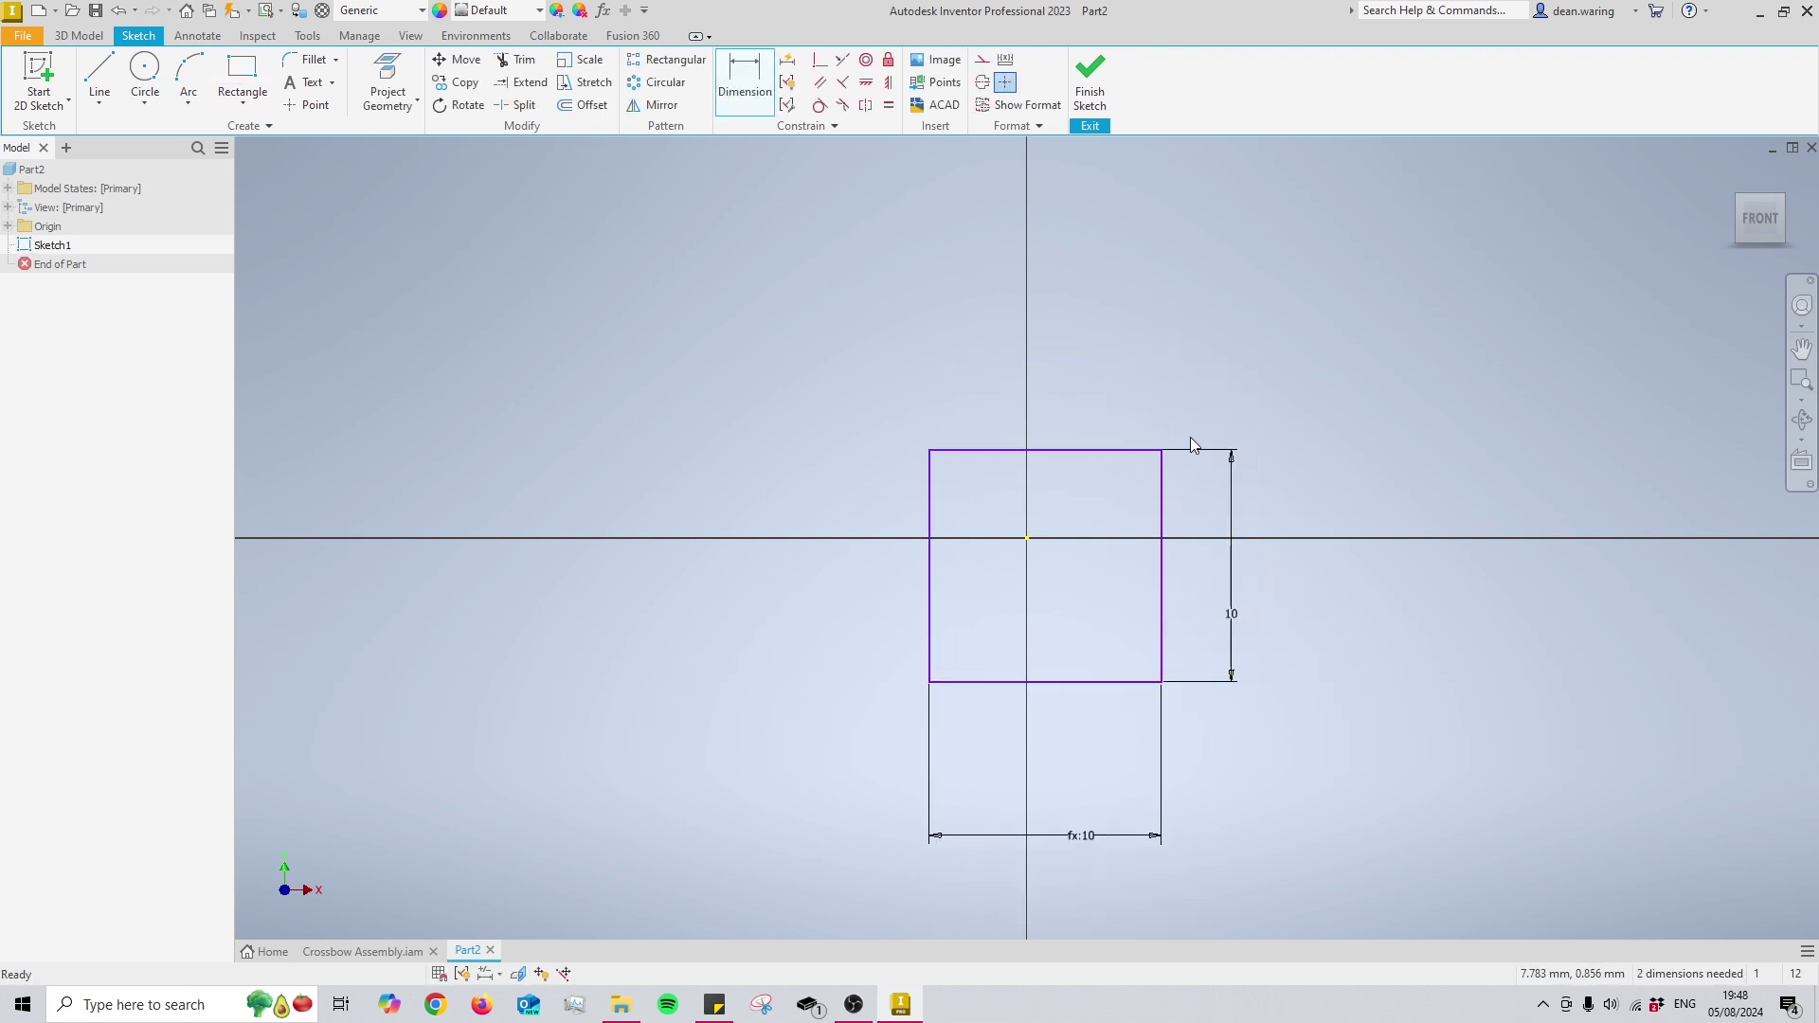
# - Extrude the square into a cube and orbit to view it from another angle
pyautogui.press('e')
pyautogui.press('Return')
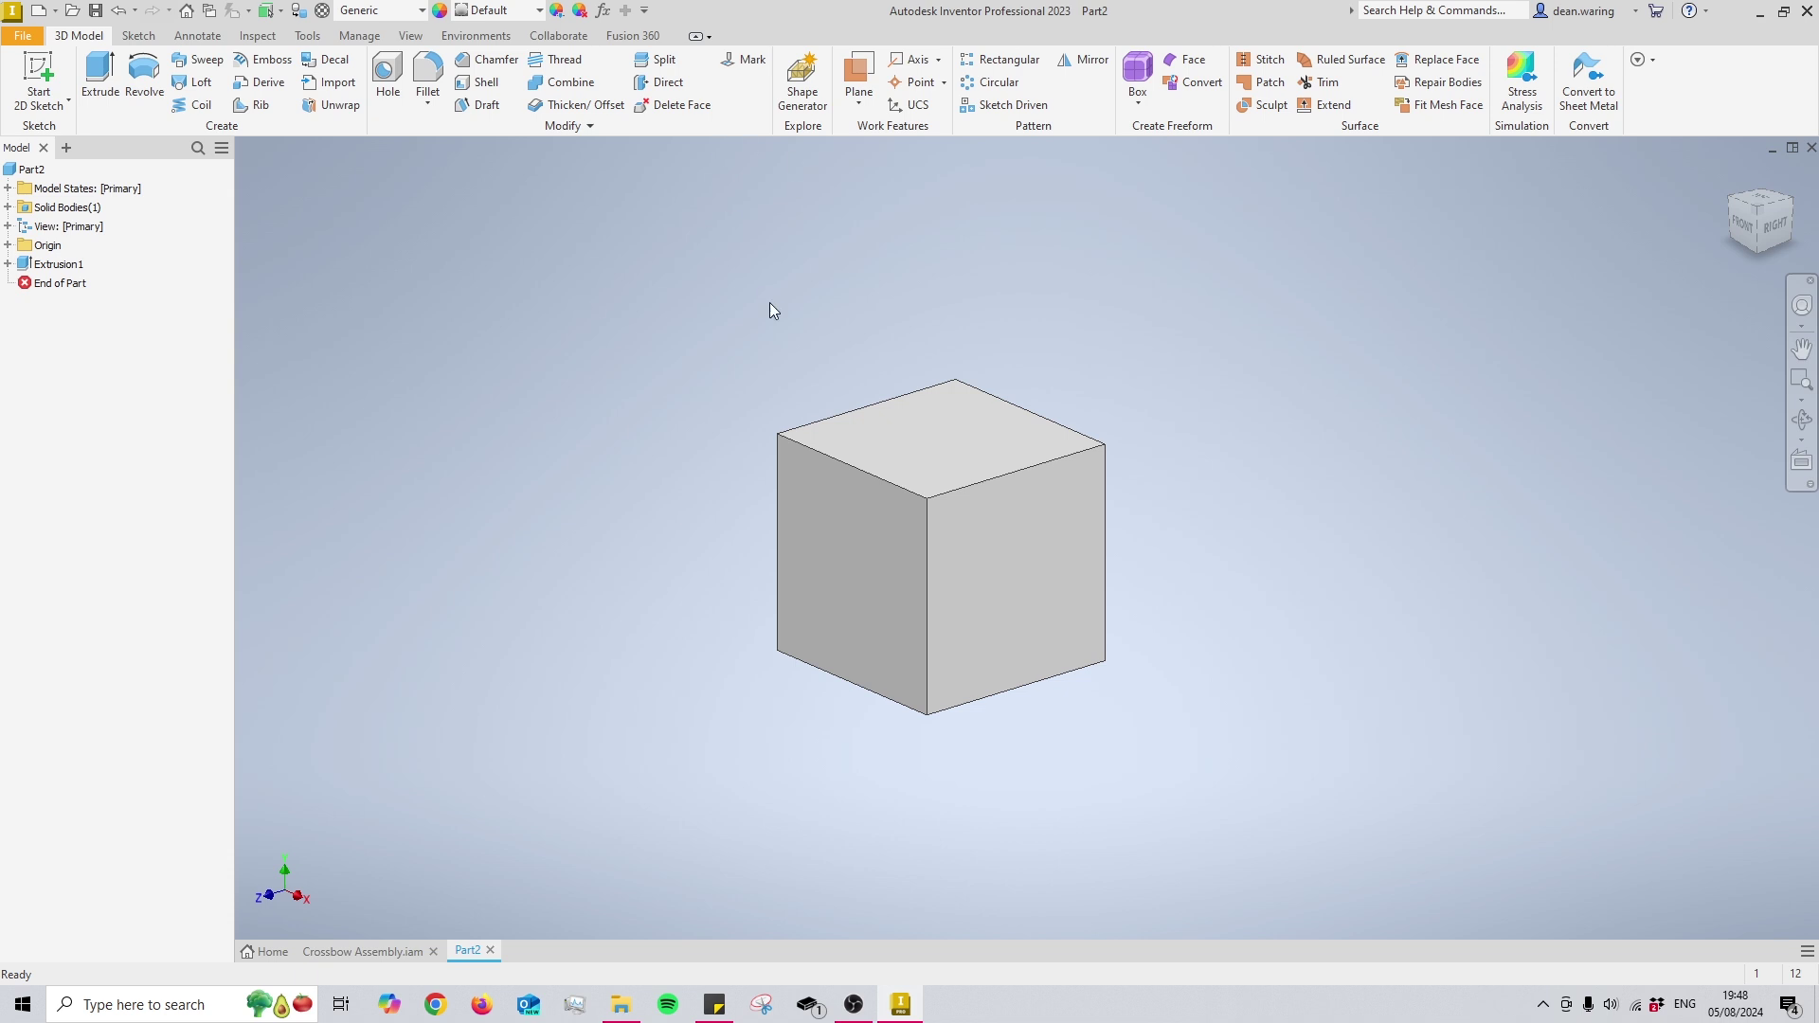
pyautogui.press('F4')
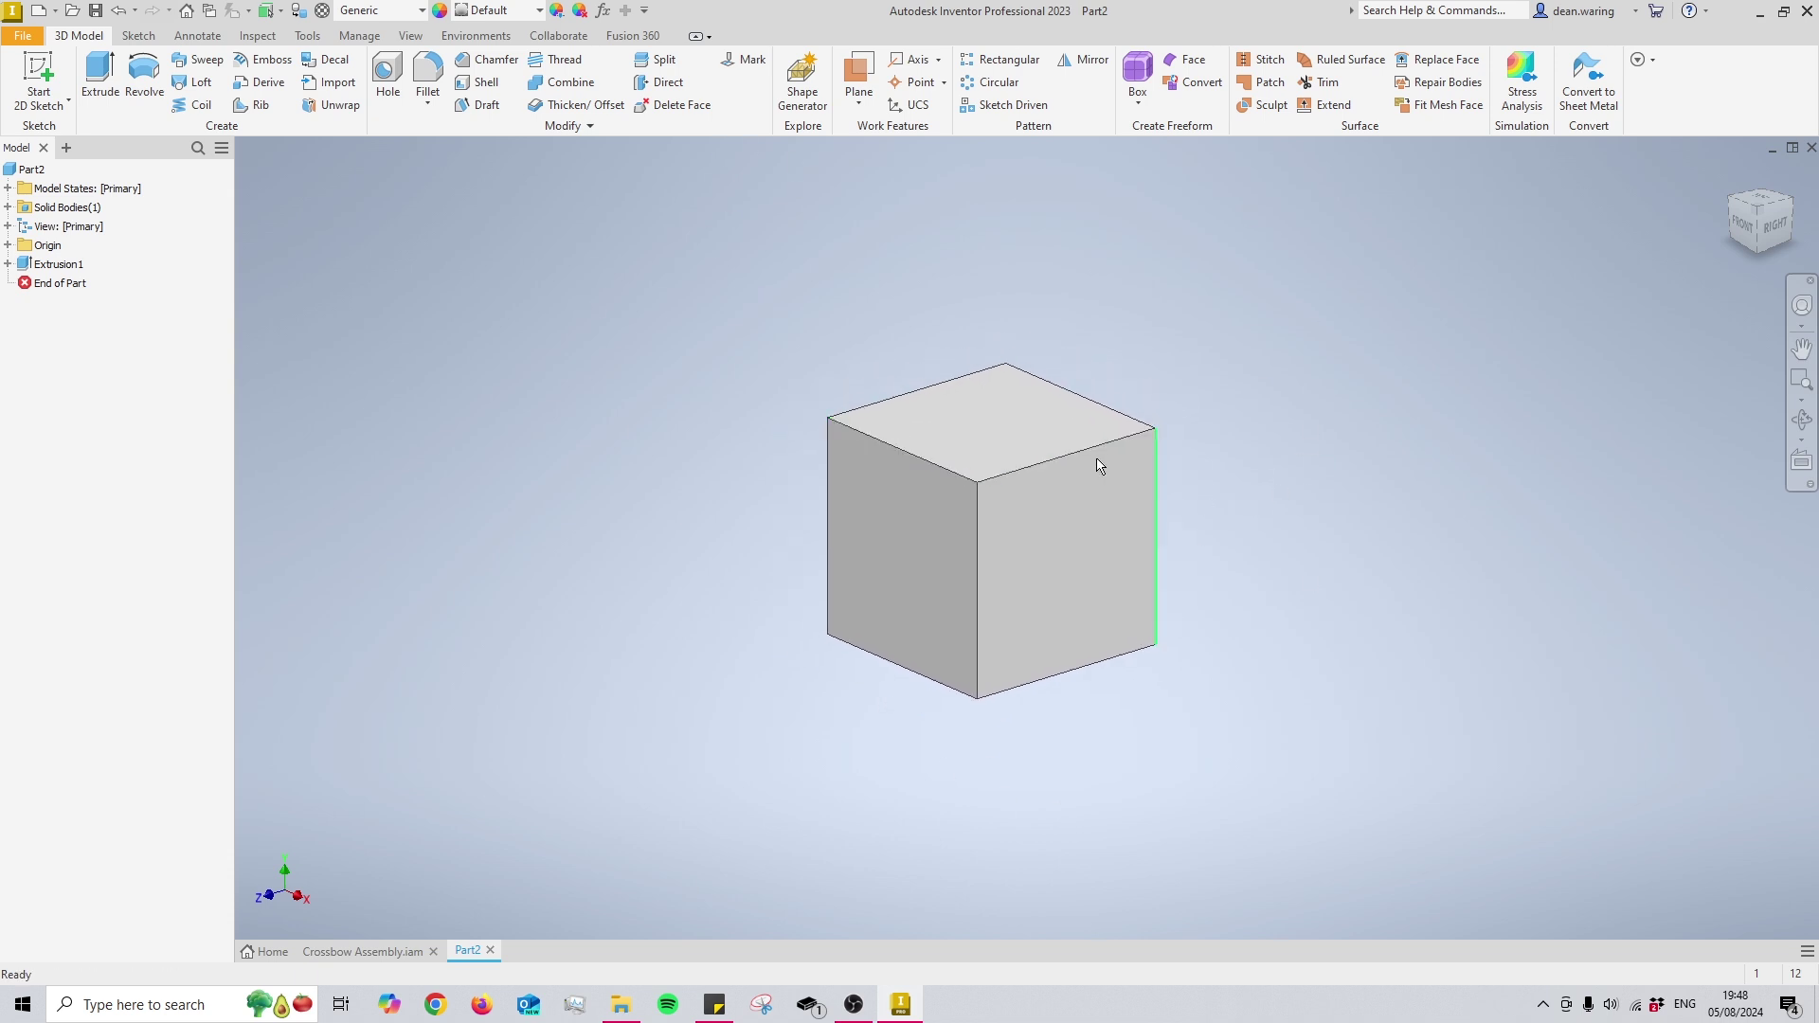
pyautogui.moveTo(1100, 458); pyautogui.dragTo(1055, 662)
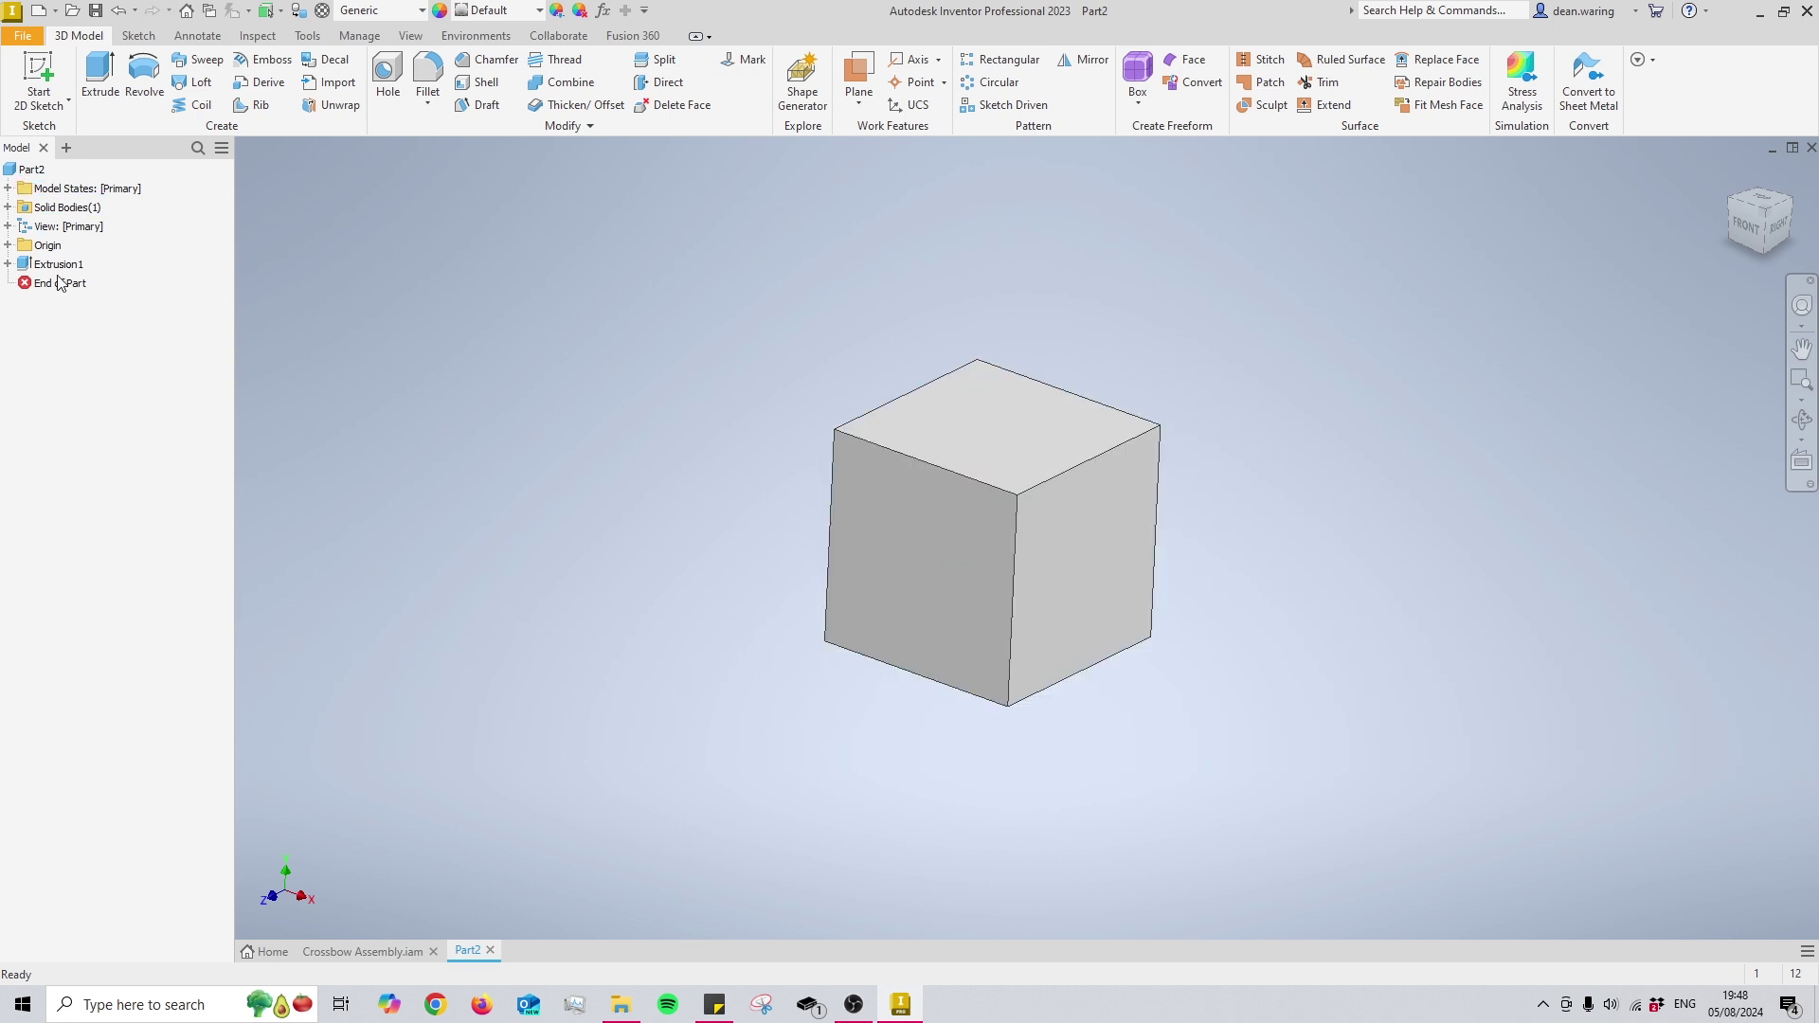
pyautogui.rightClick(35, 180)
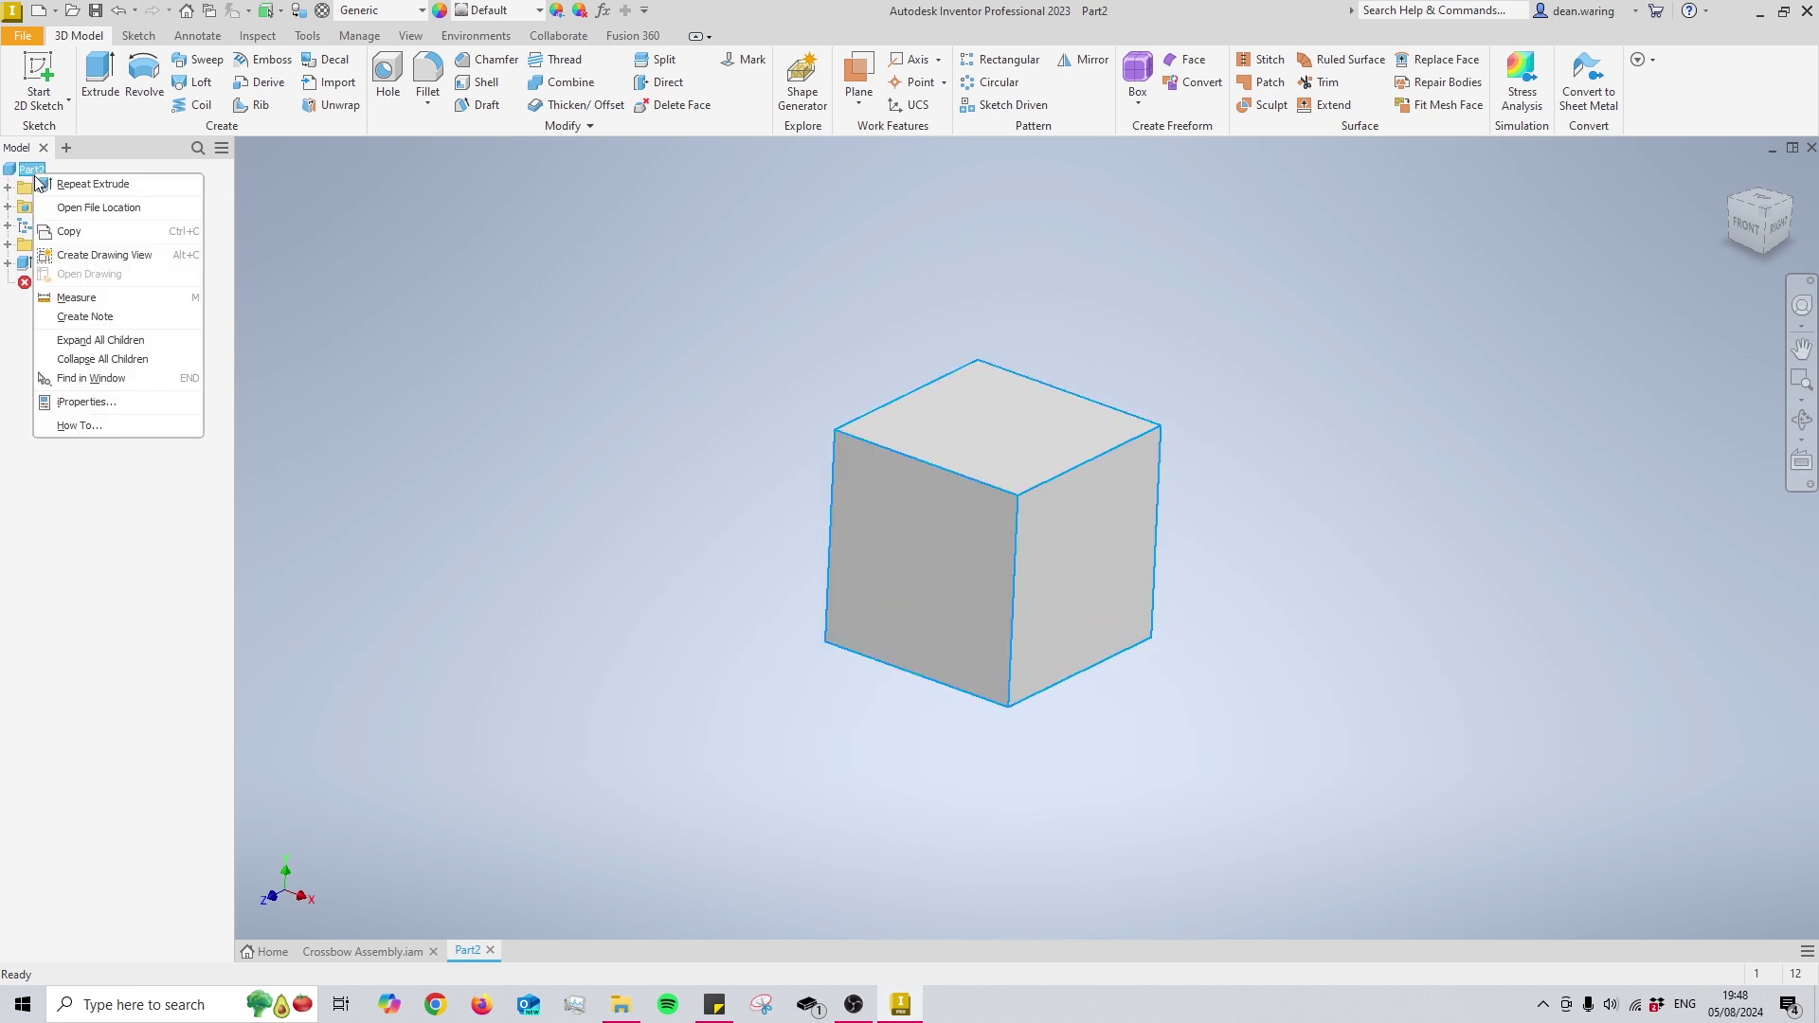
pyautogui.click(85, 402)
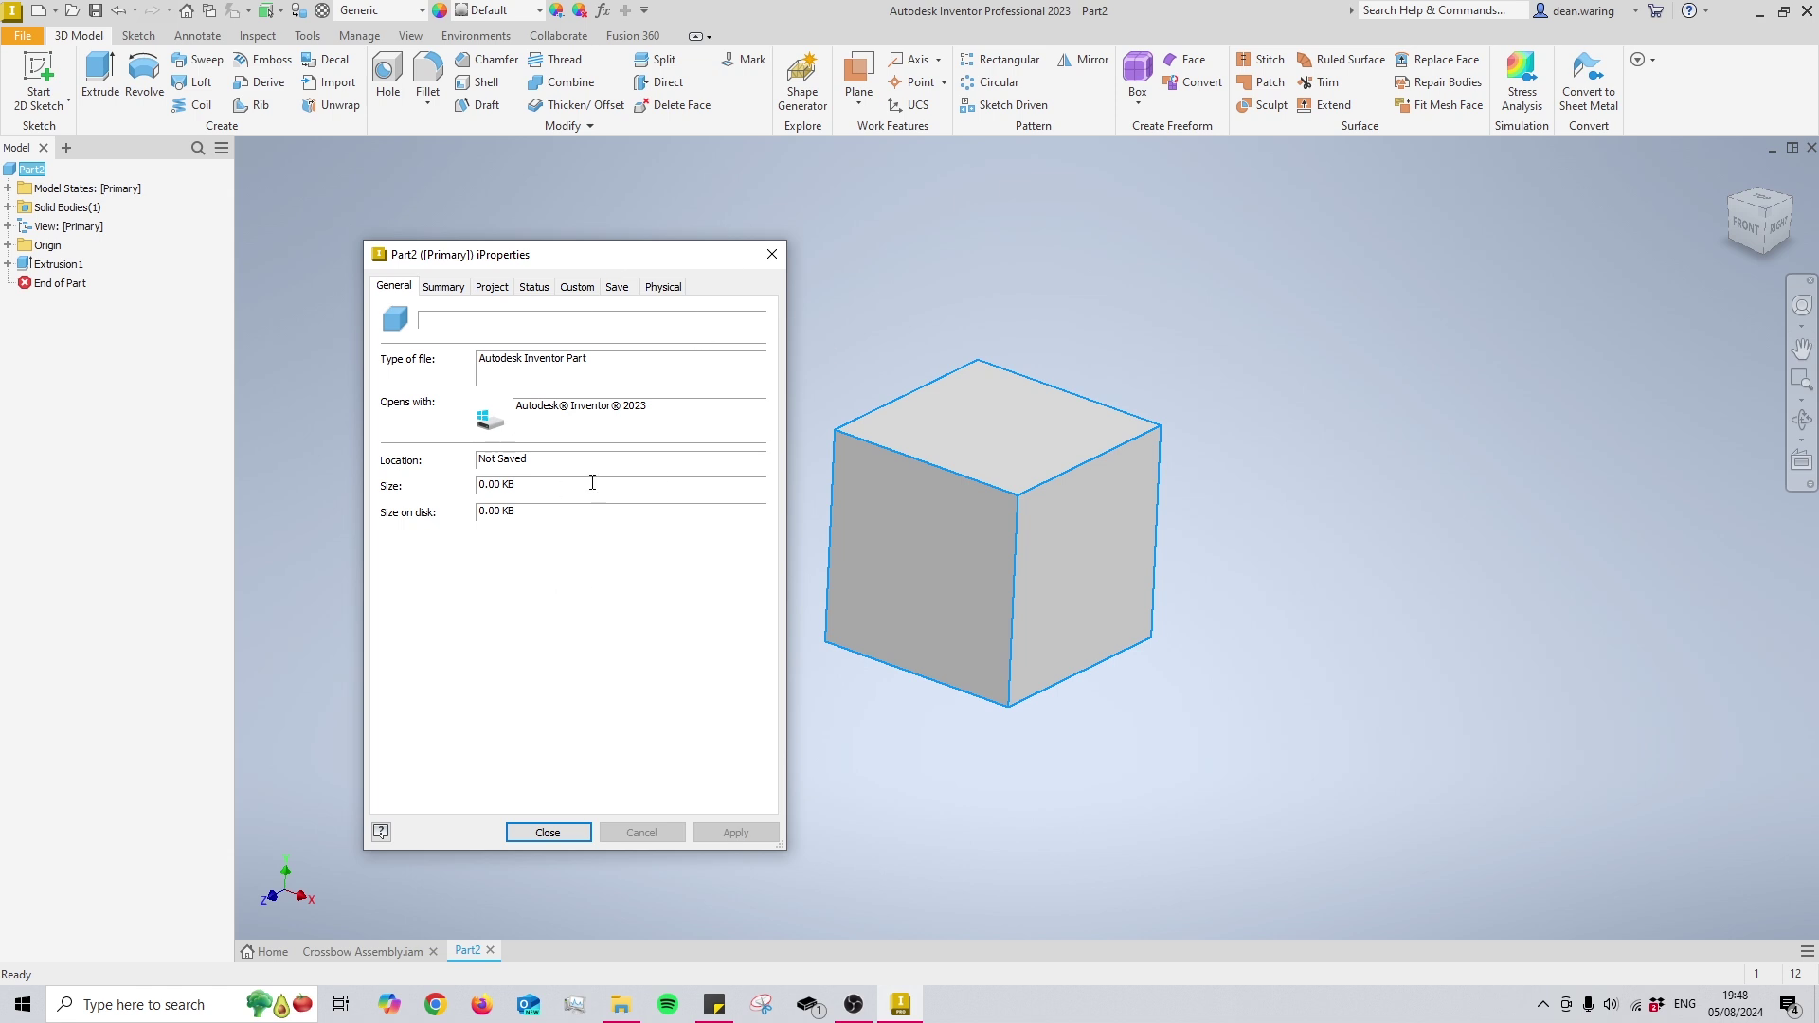
pyautogui.click(492, 286)
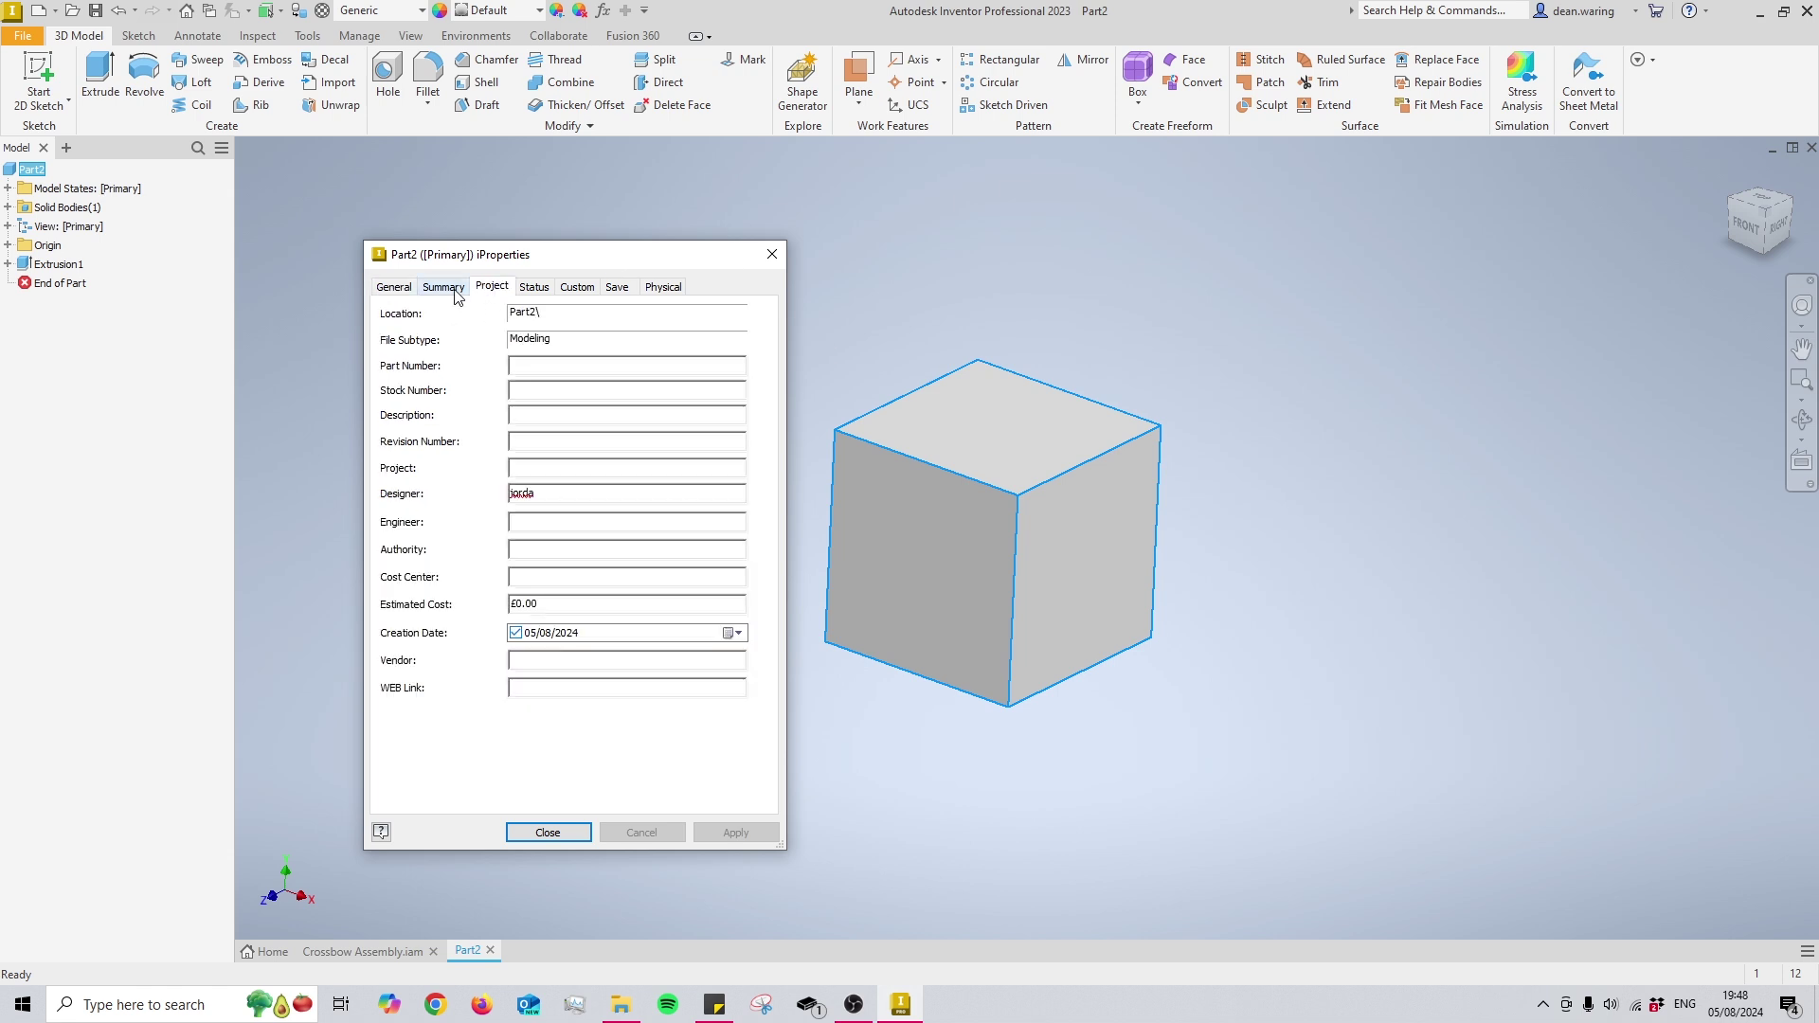
pyautogui.click(443, 286)
pyautogui.click(502, 287)
pyautogui.click(533, 288)
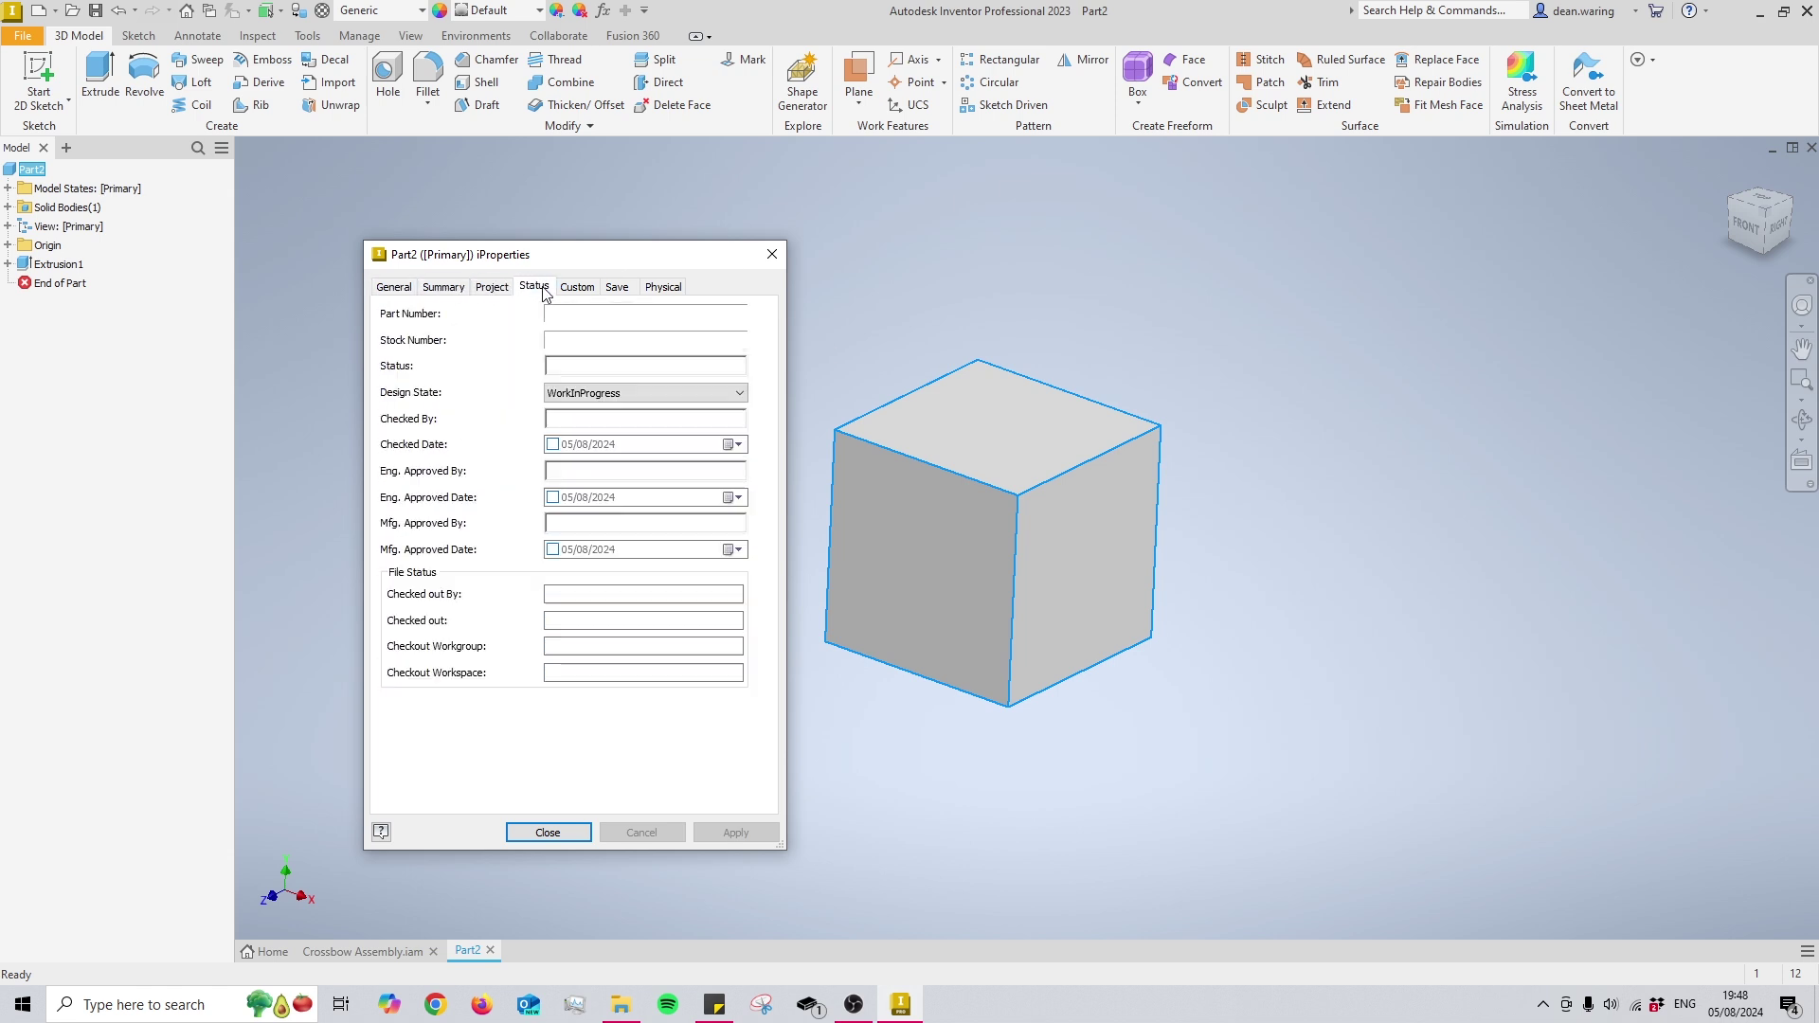
pyautogui.click(577, 288)
pyautogui.click(617, 288)
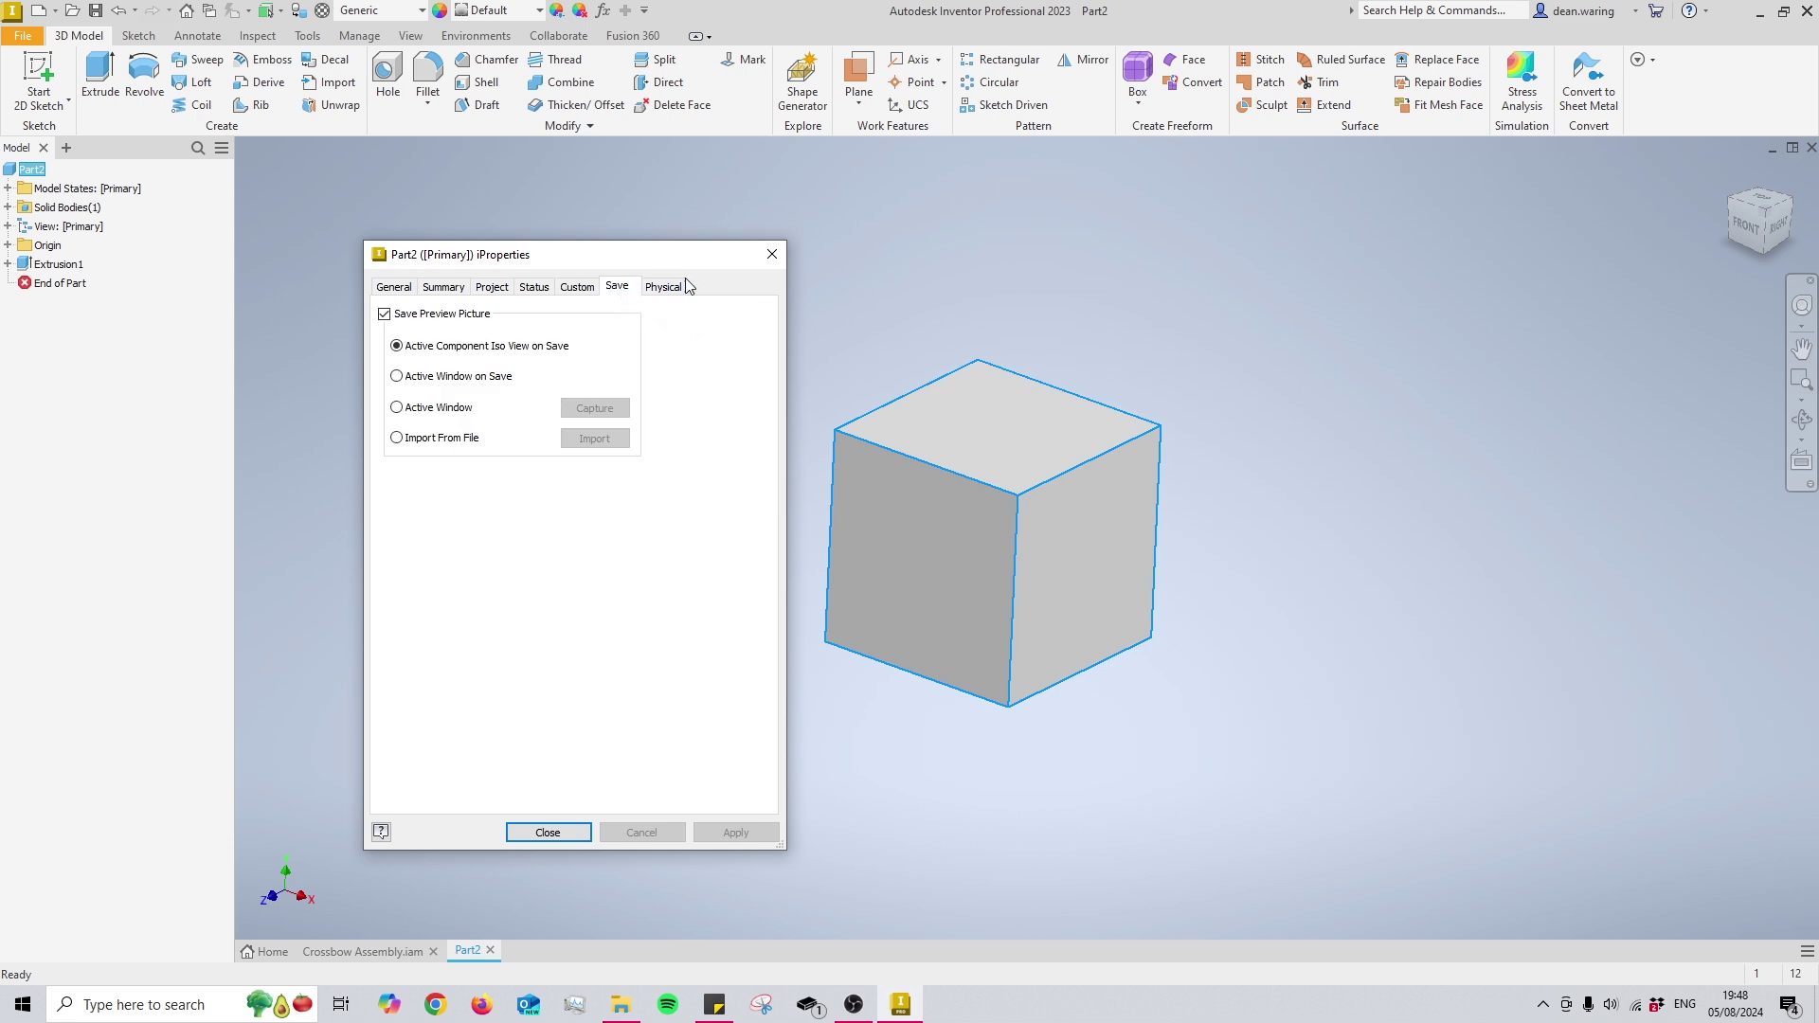
pyautogui.click(664, 287)
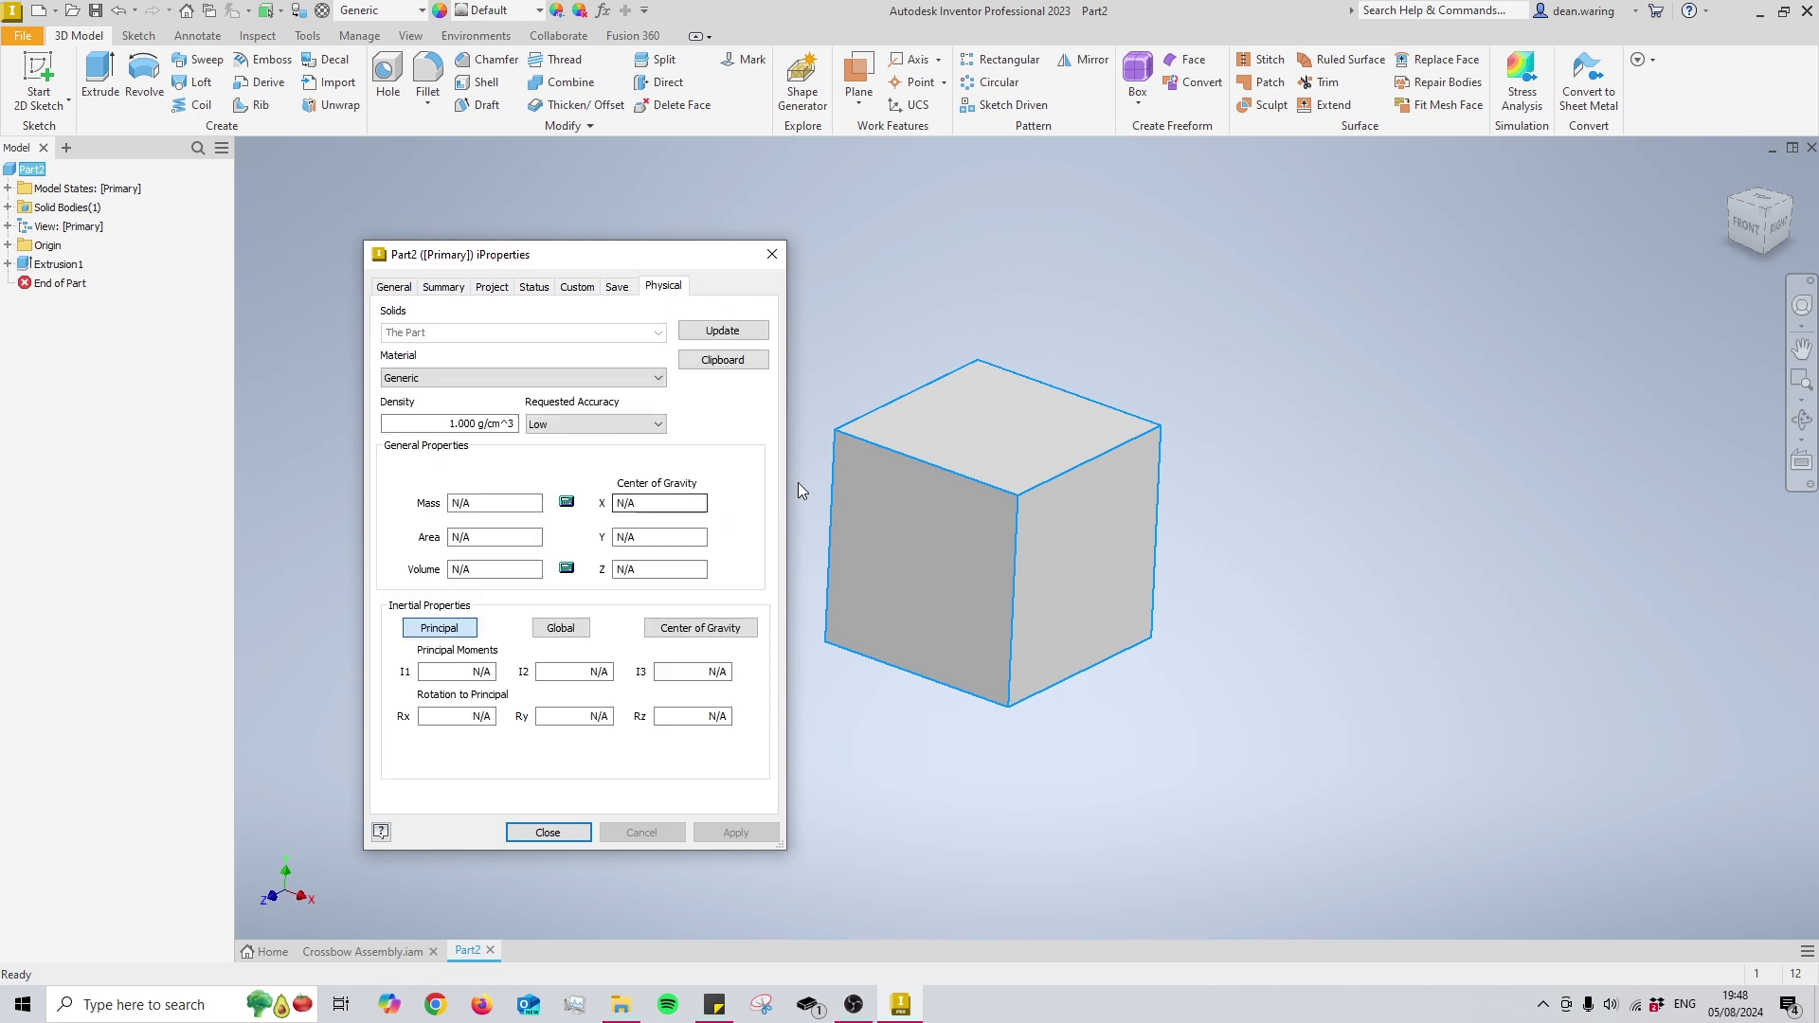
pyautogui.click(488, 504)
pyautogui.click(512, 502)
pyautogui.click(495, 379)
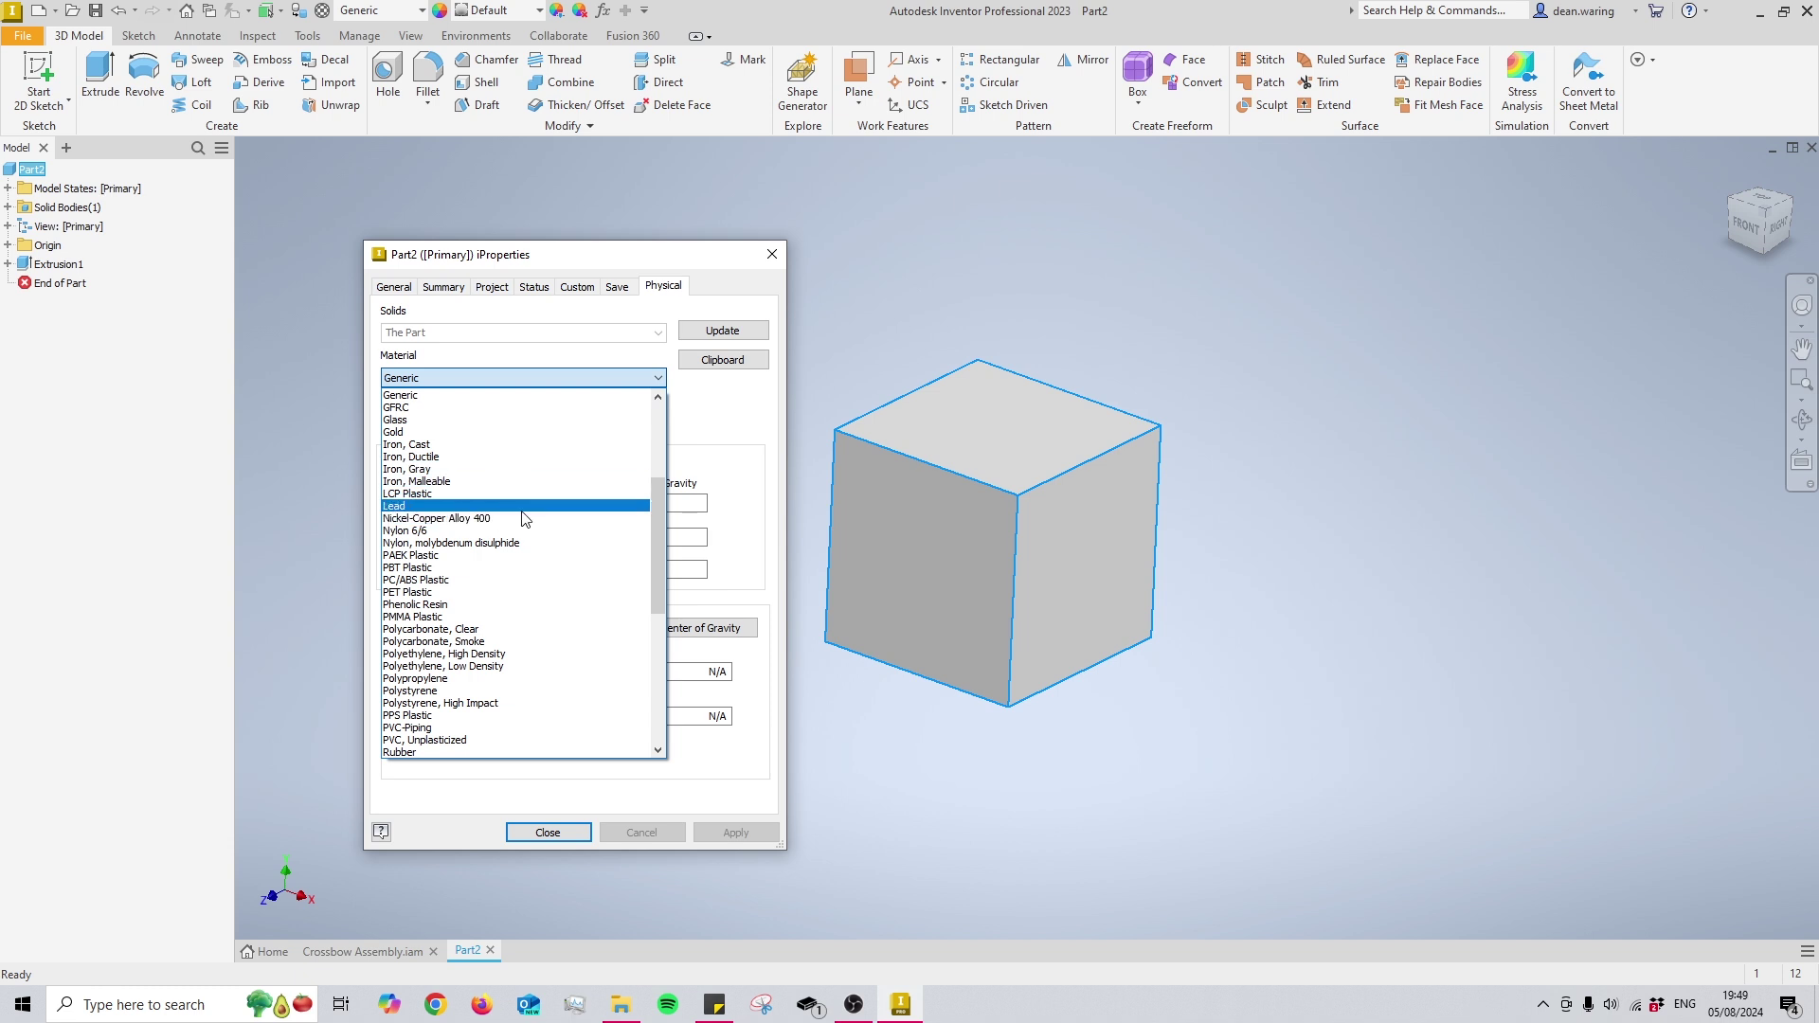
pyautogui.scroll(-3, 525, 516)
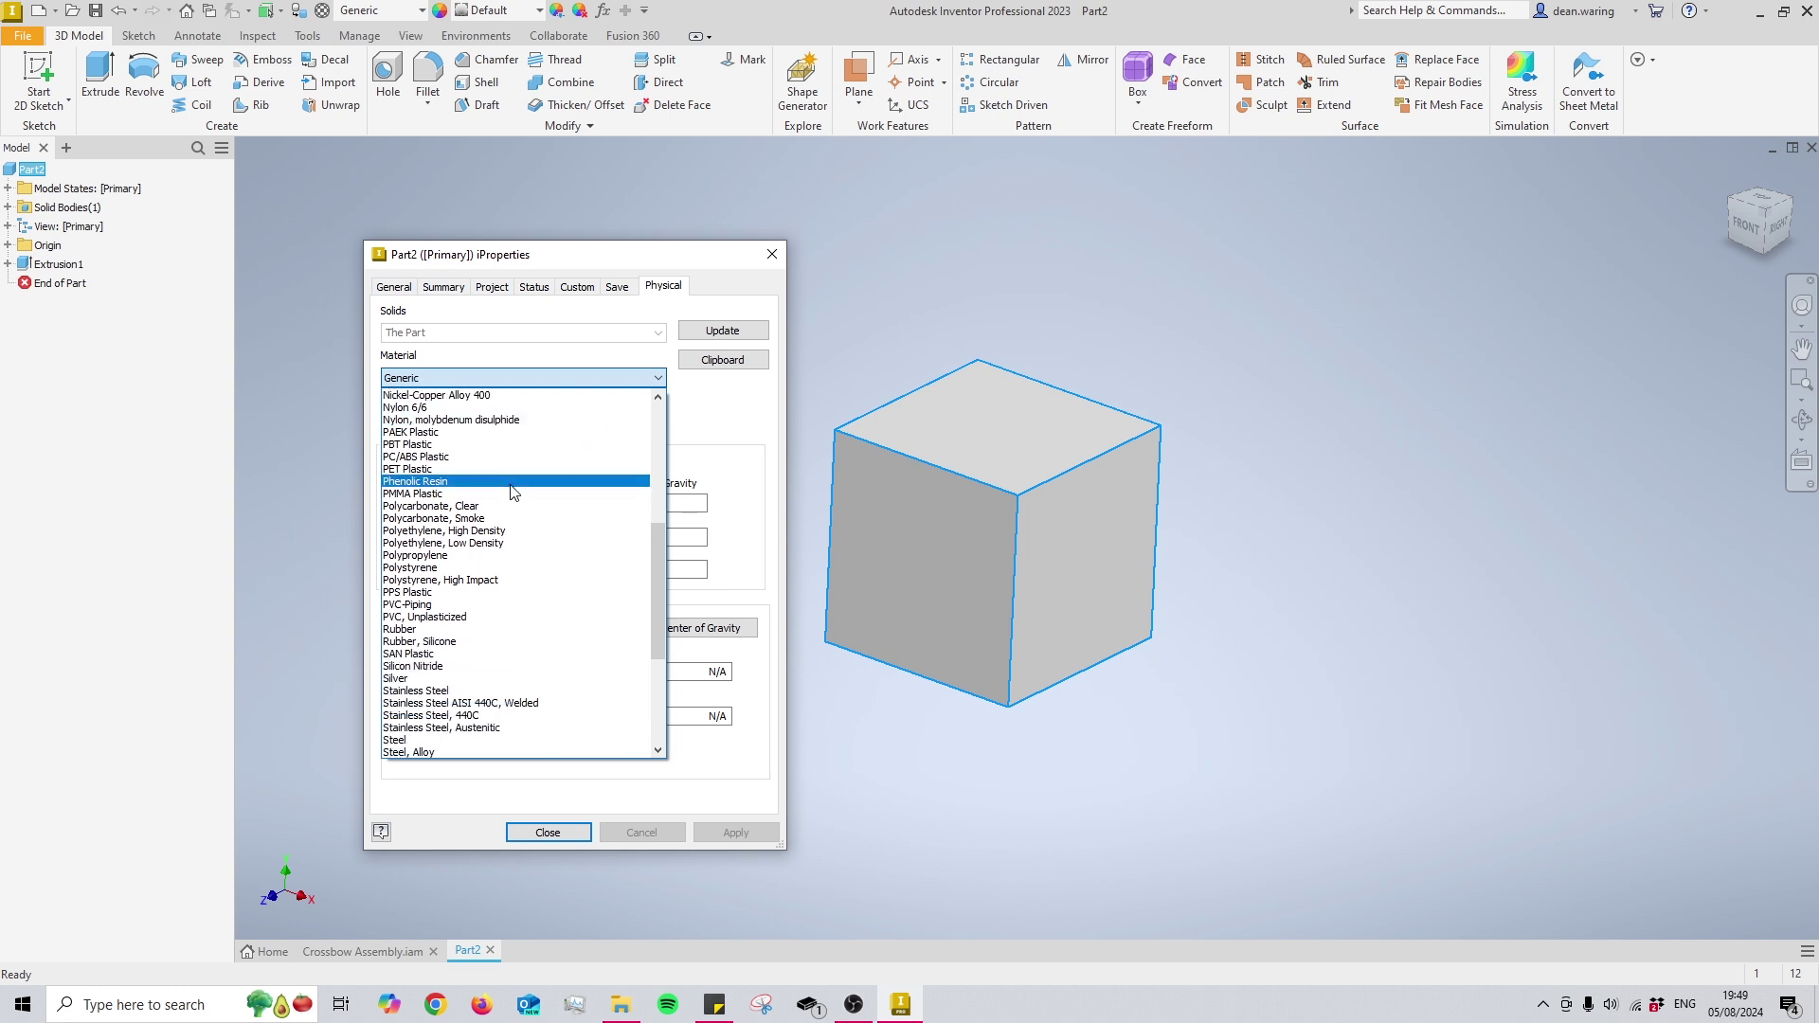
pyautogui.click(604, 377)
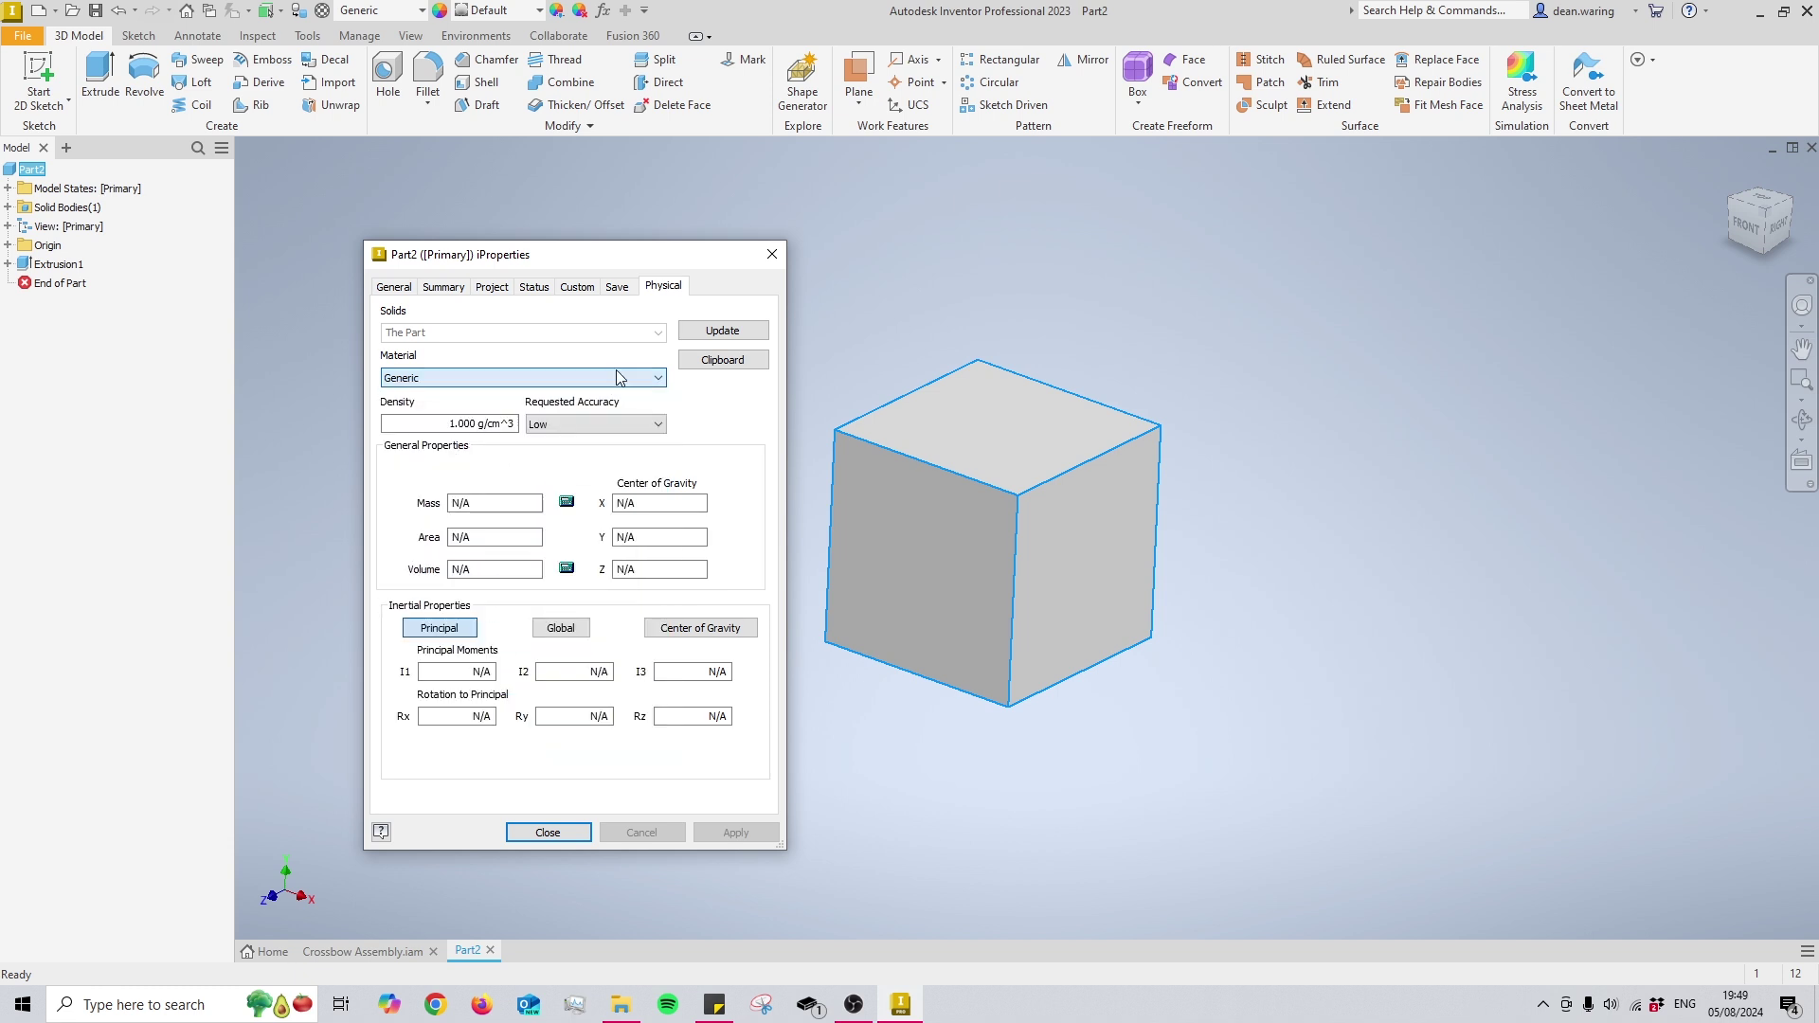
pyautogui.click(772, 254)
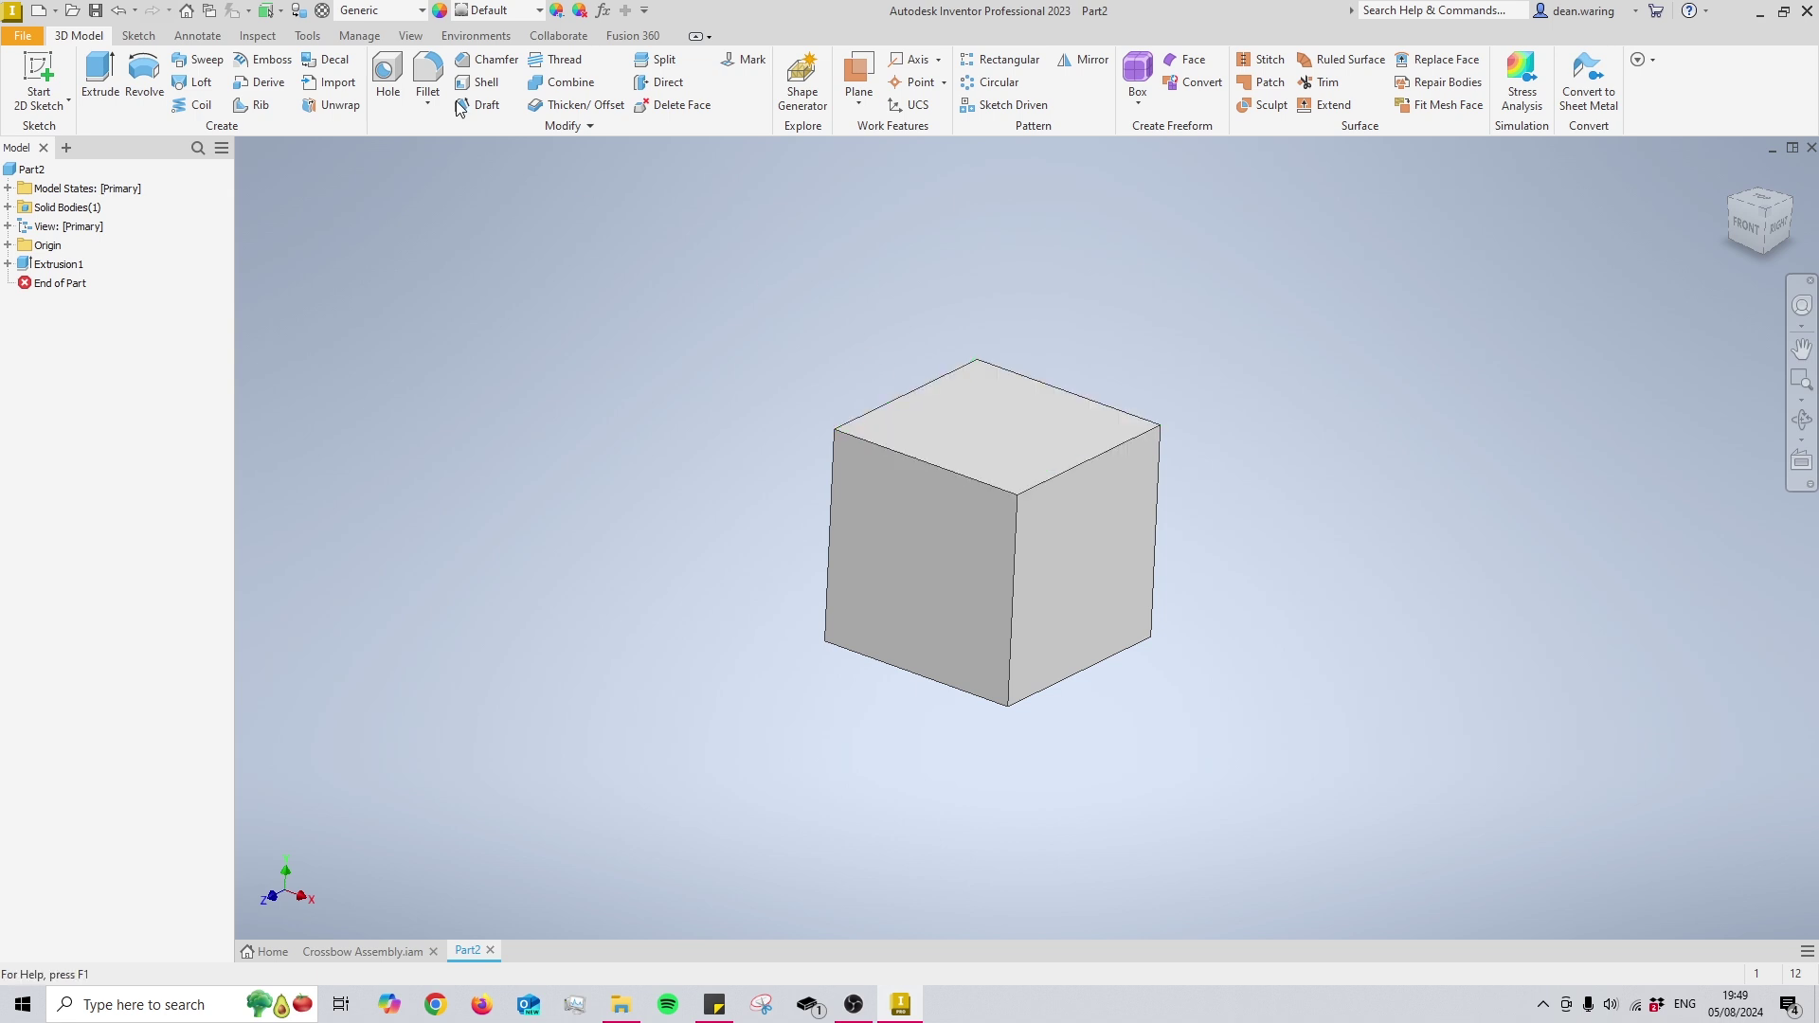
# - Set the part material to Steel, Mild
pyautogui.click(414, 18)
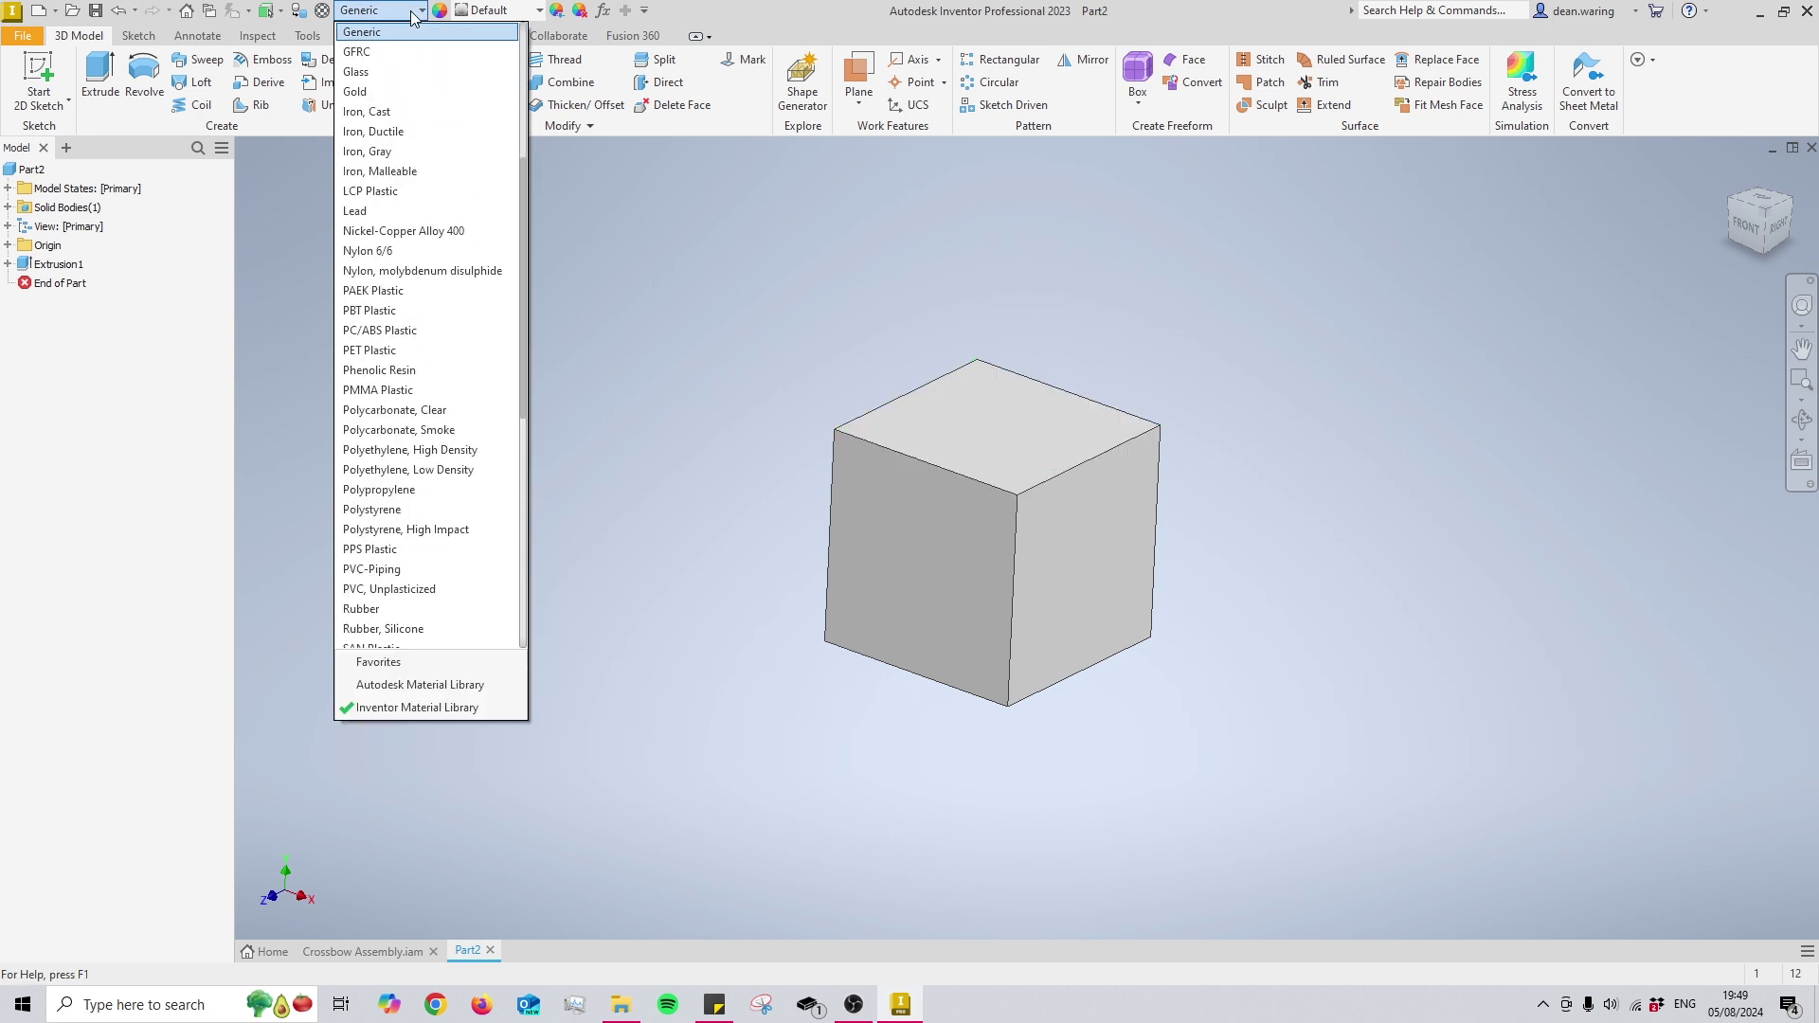
pyautogui.scroll(-8, 431, 273)
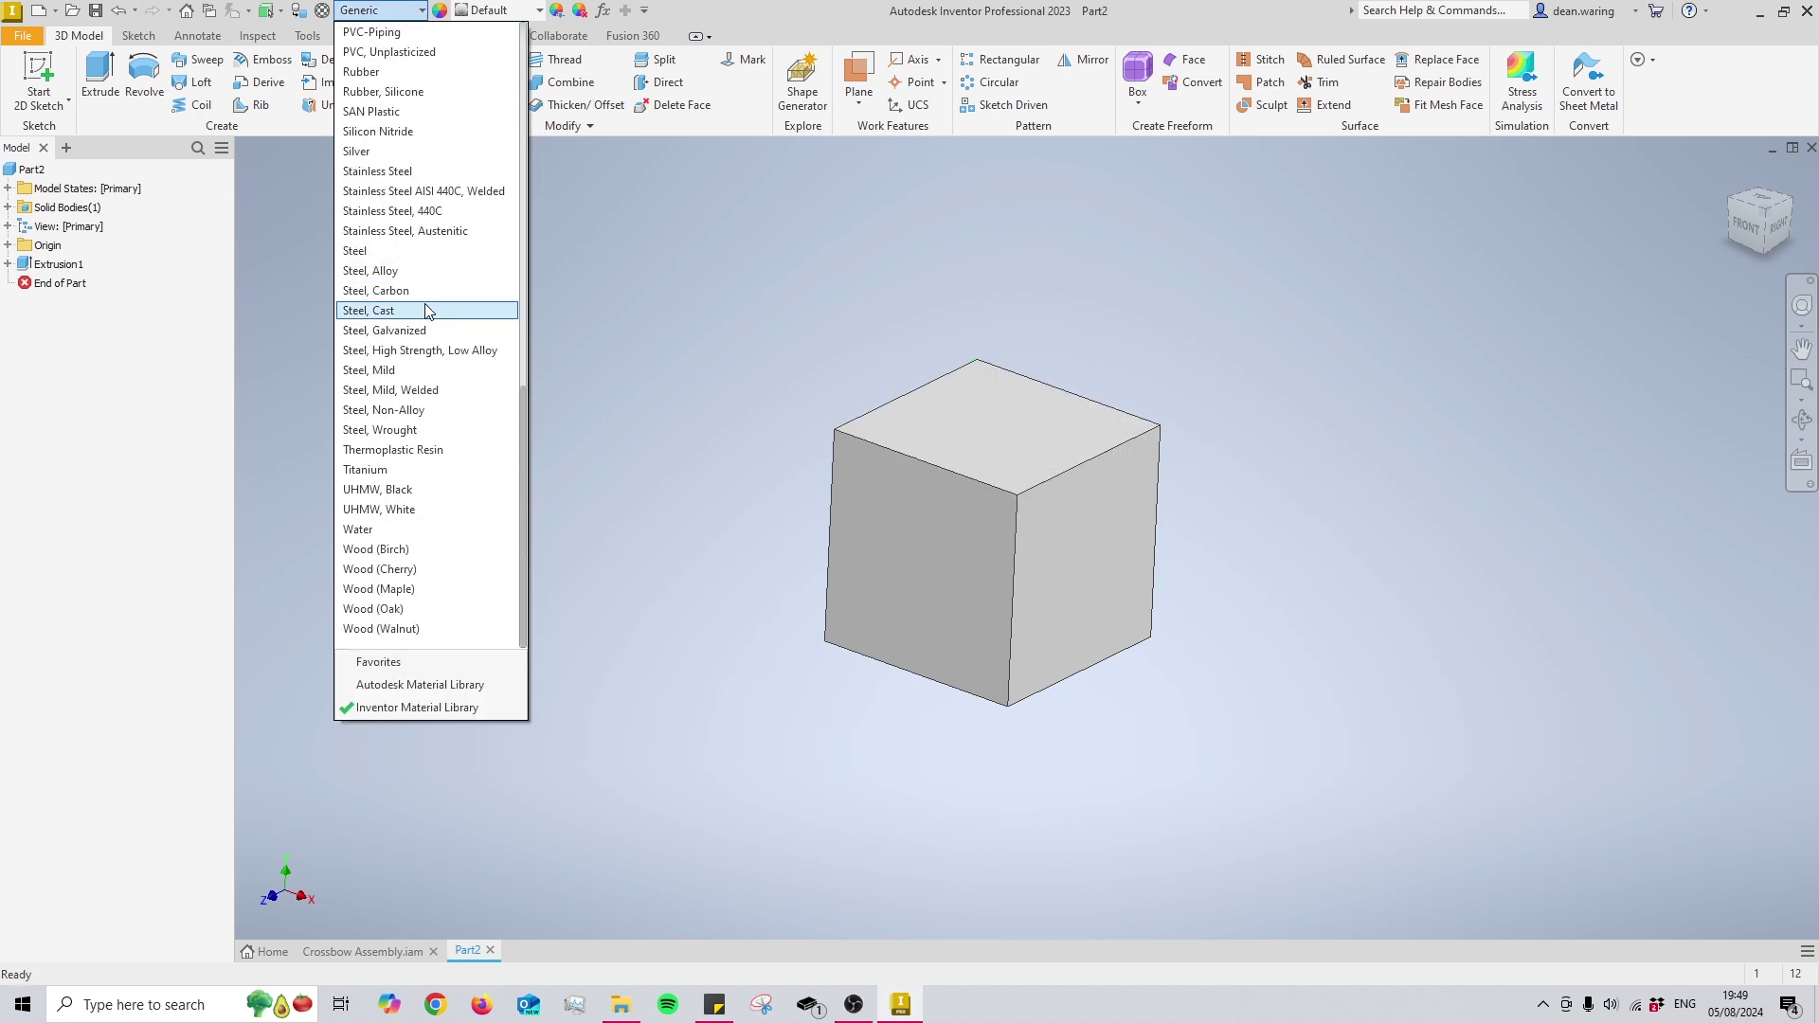
pyautogui.click(436, 370)
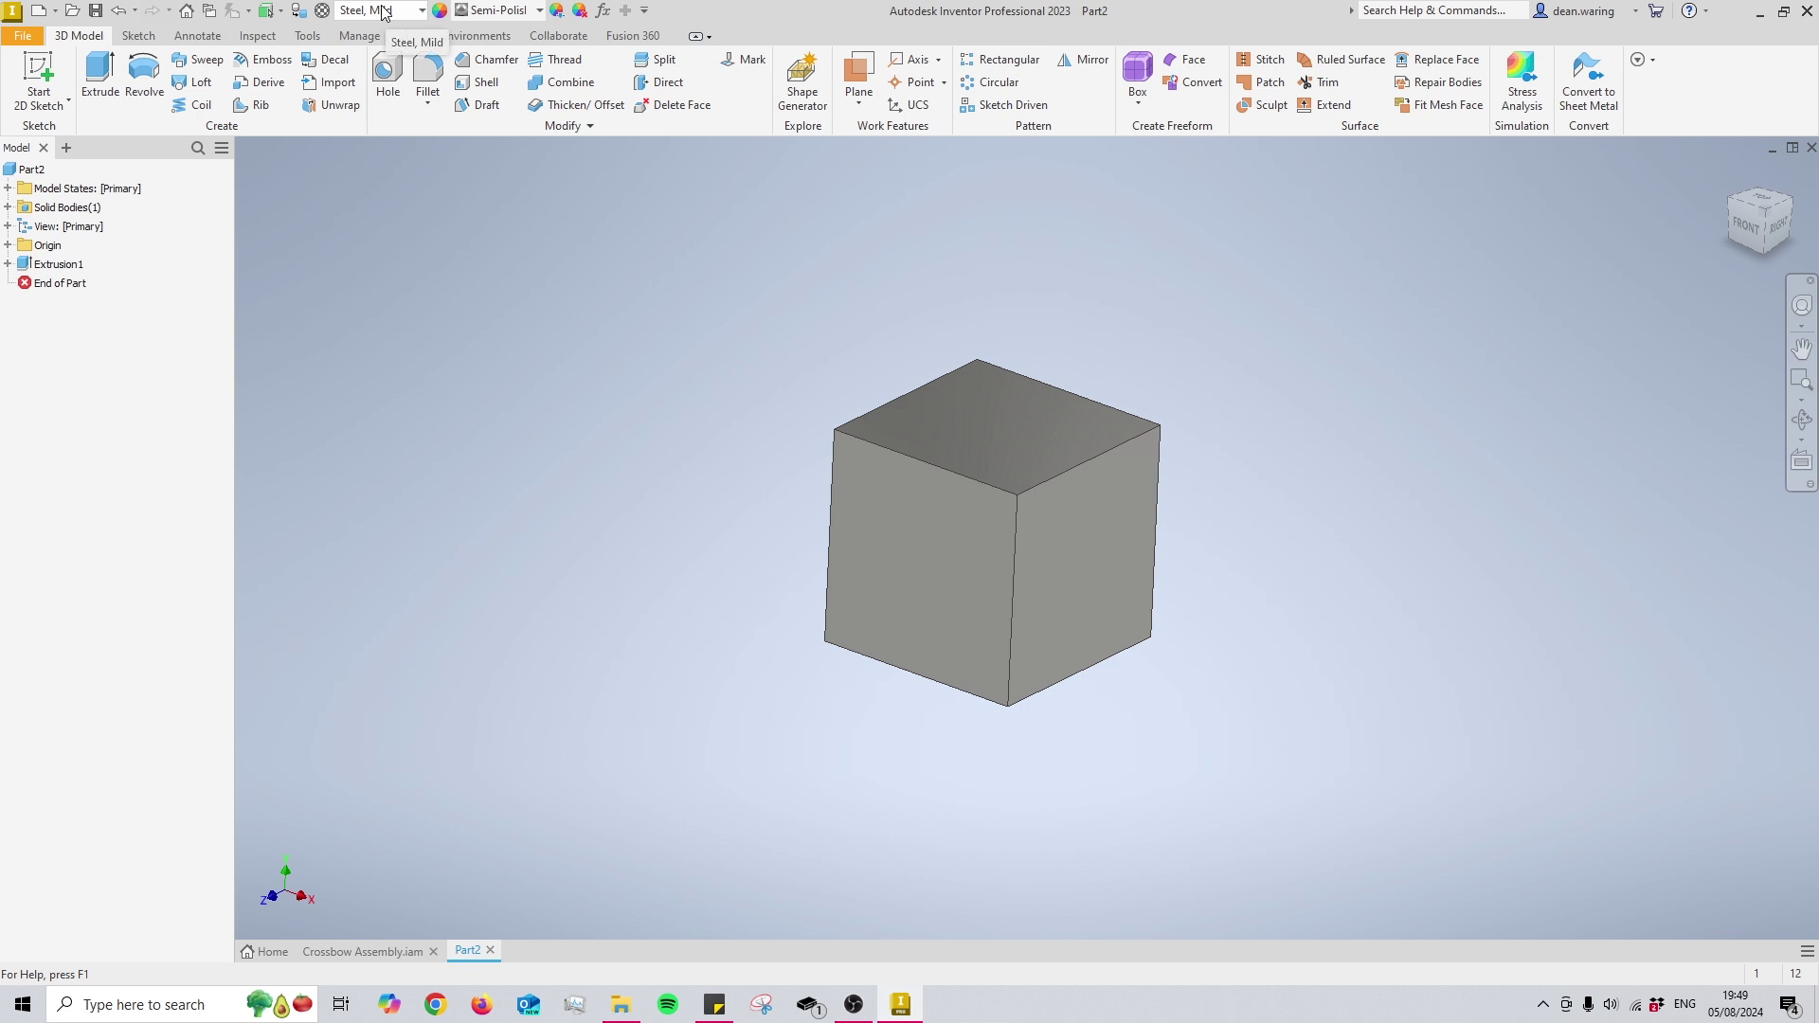
# - Give the cube the Smooth - Red appearance
pyautogui.click(538, 10)
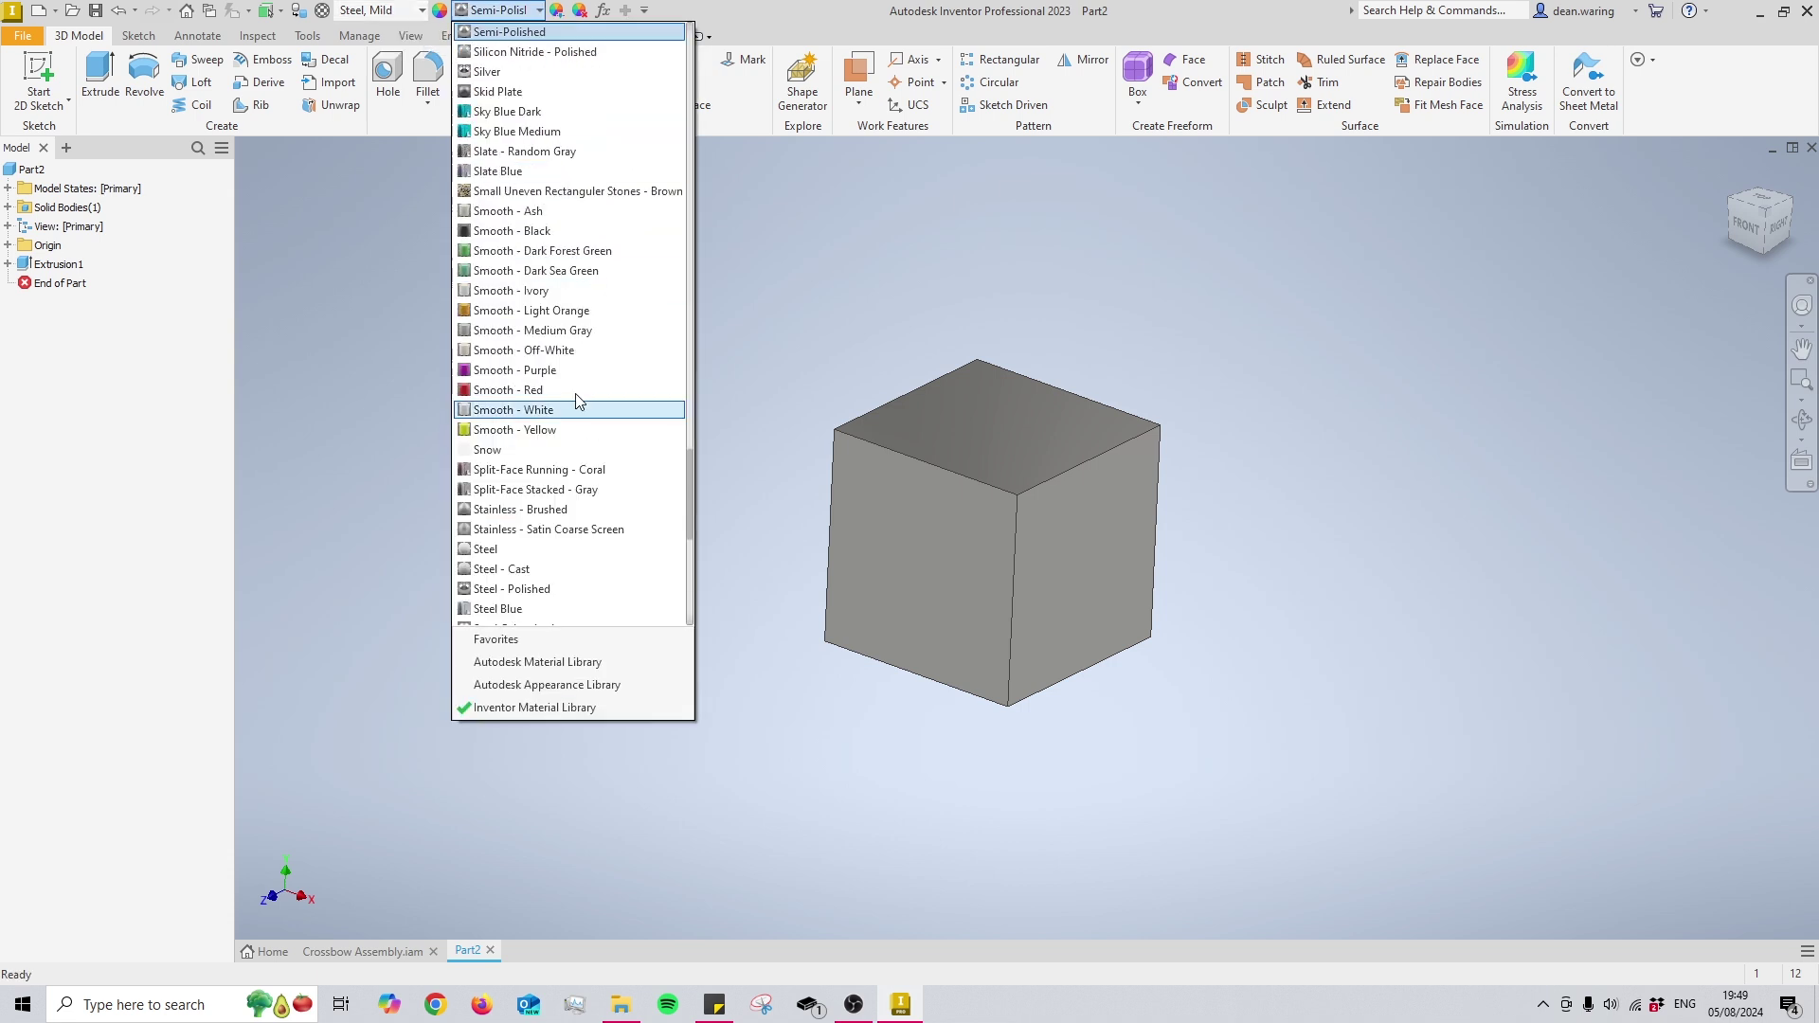
pyautogui.click(587, 385)
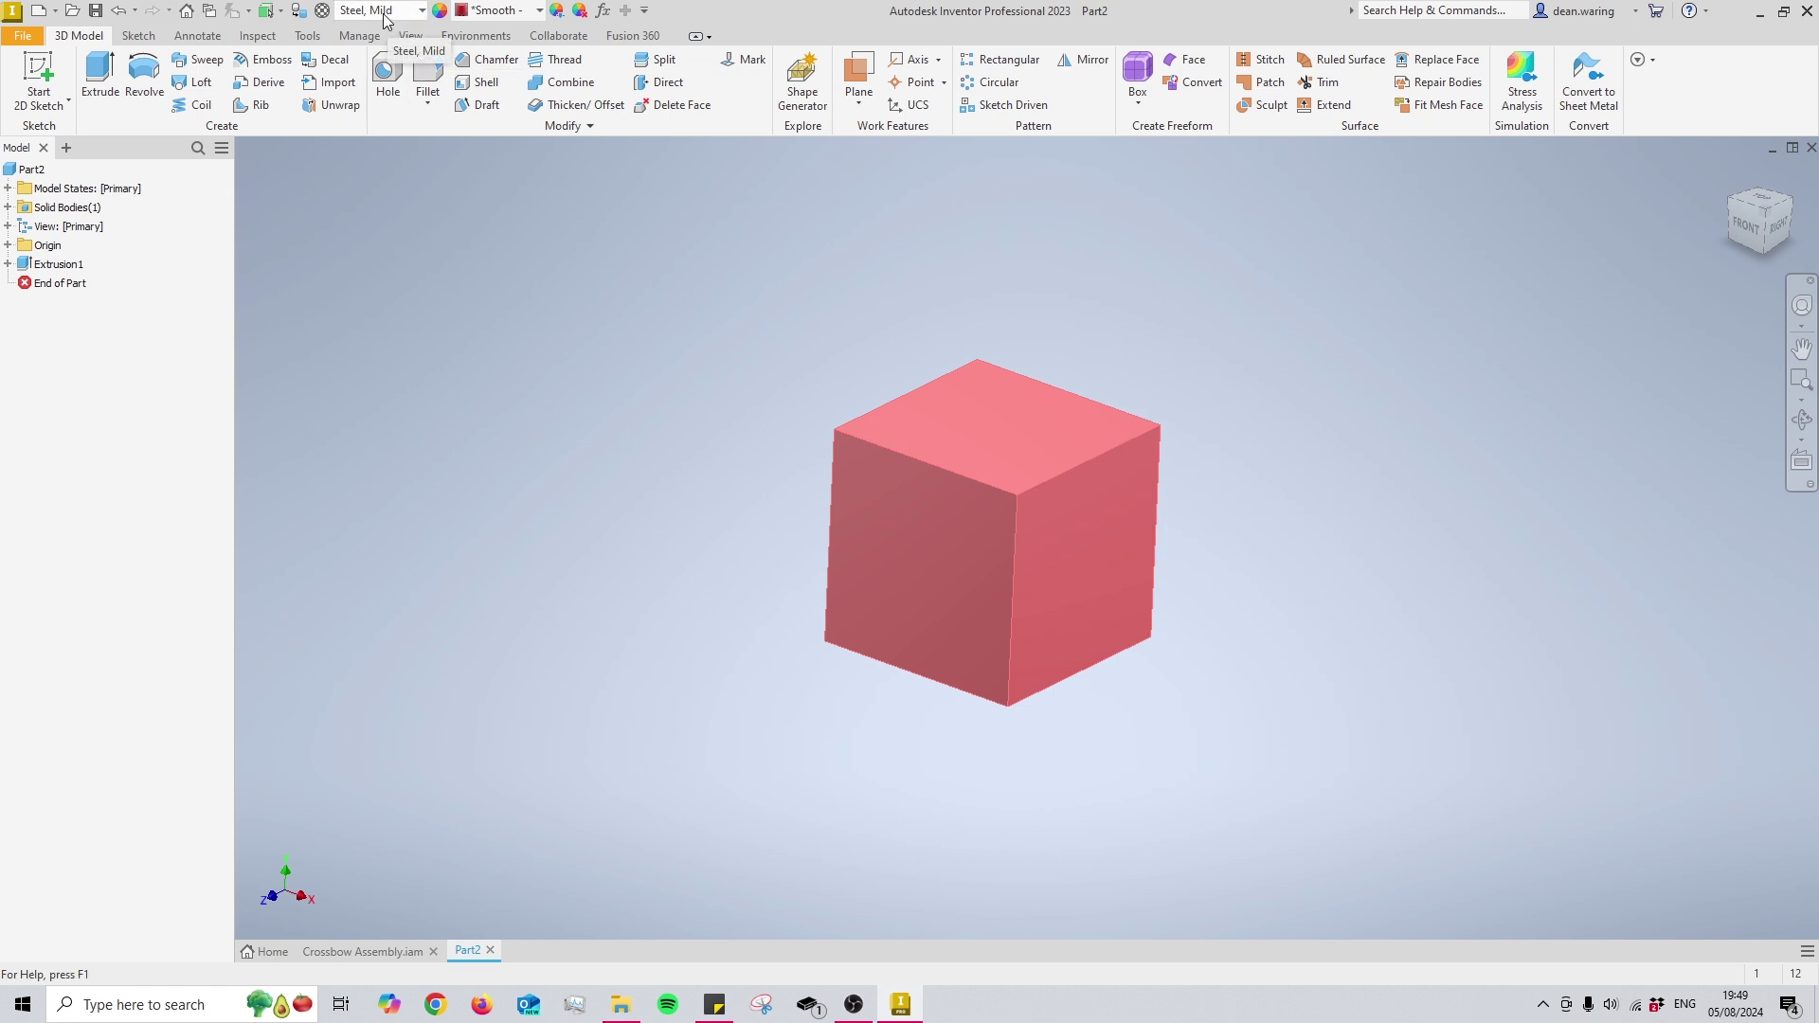
pyautogui.click(521, 10)
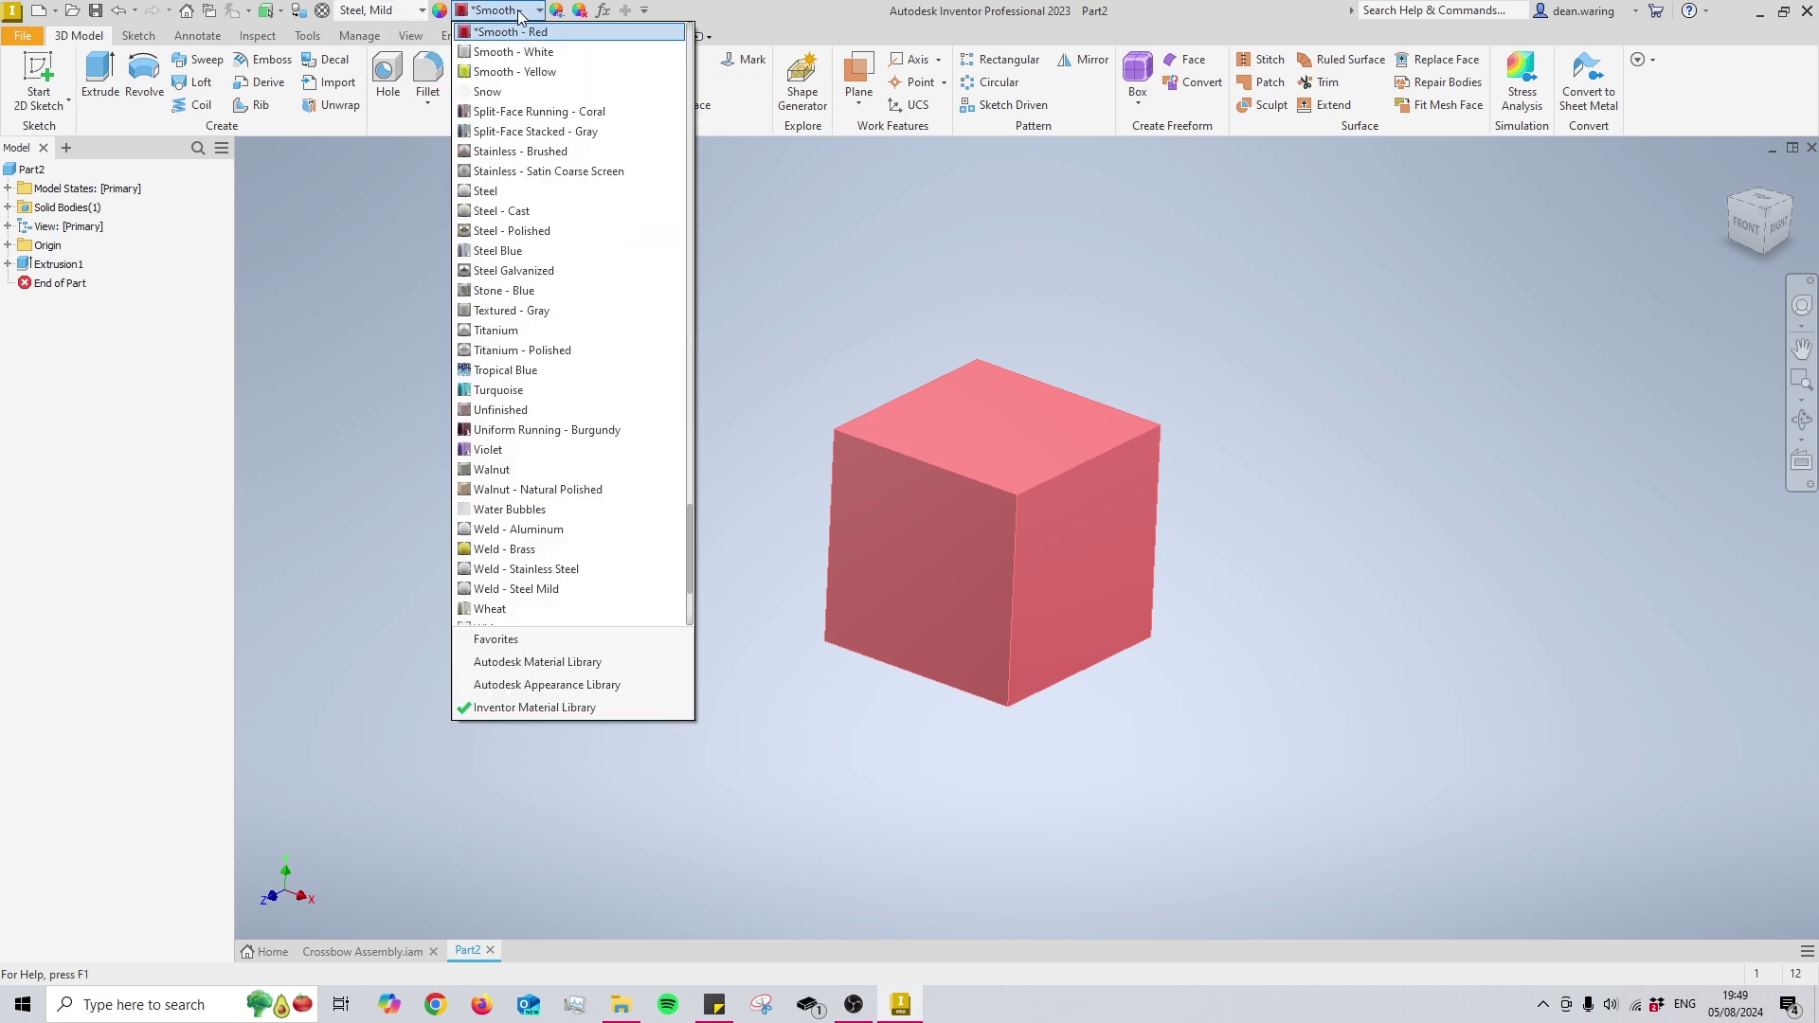
# - Update Part2's Physical iProperties to show 7.850 g/cm^3 density and 0.008 kg mass
pyautogui.click(32, 169)
pyautogui.rightClick(32, 168)
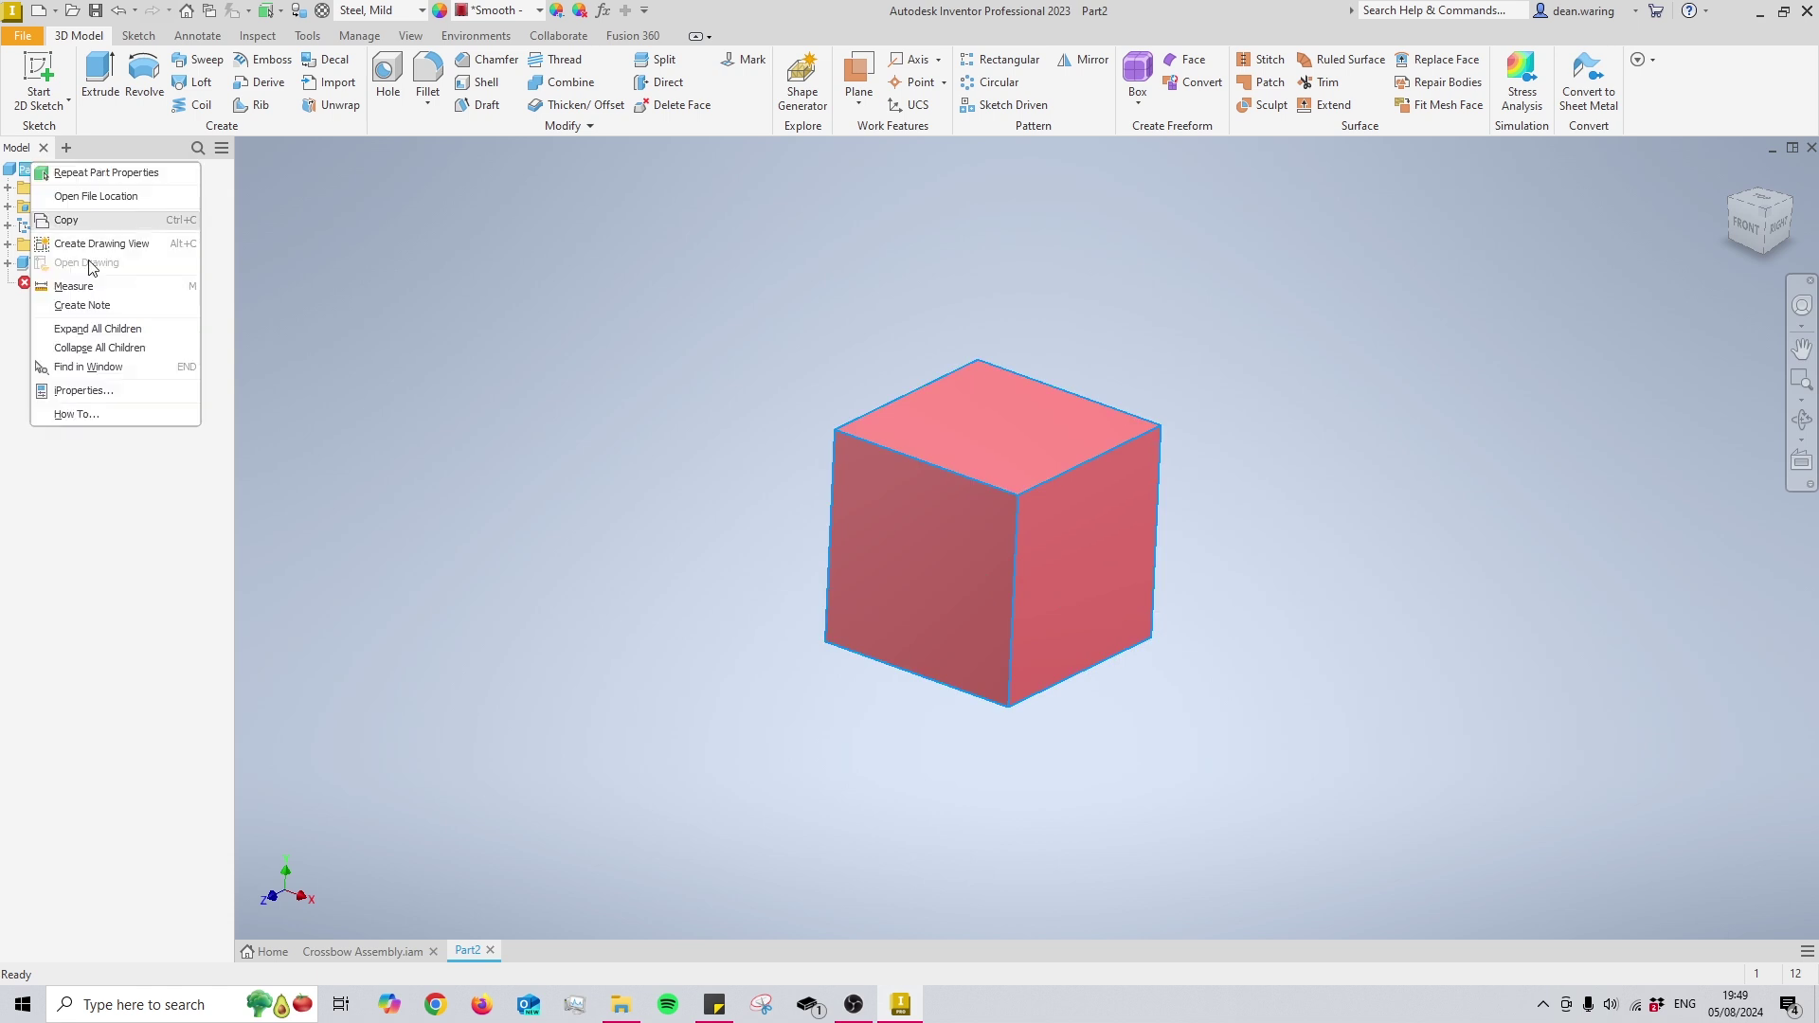
pyautogui.click(83, 390)
pyautogui.click(663, 285)
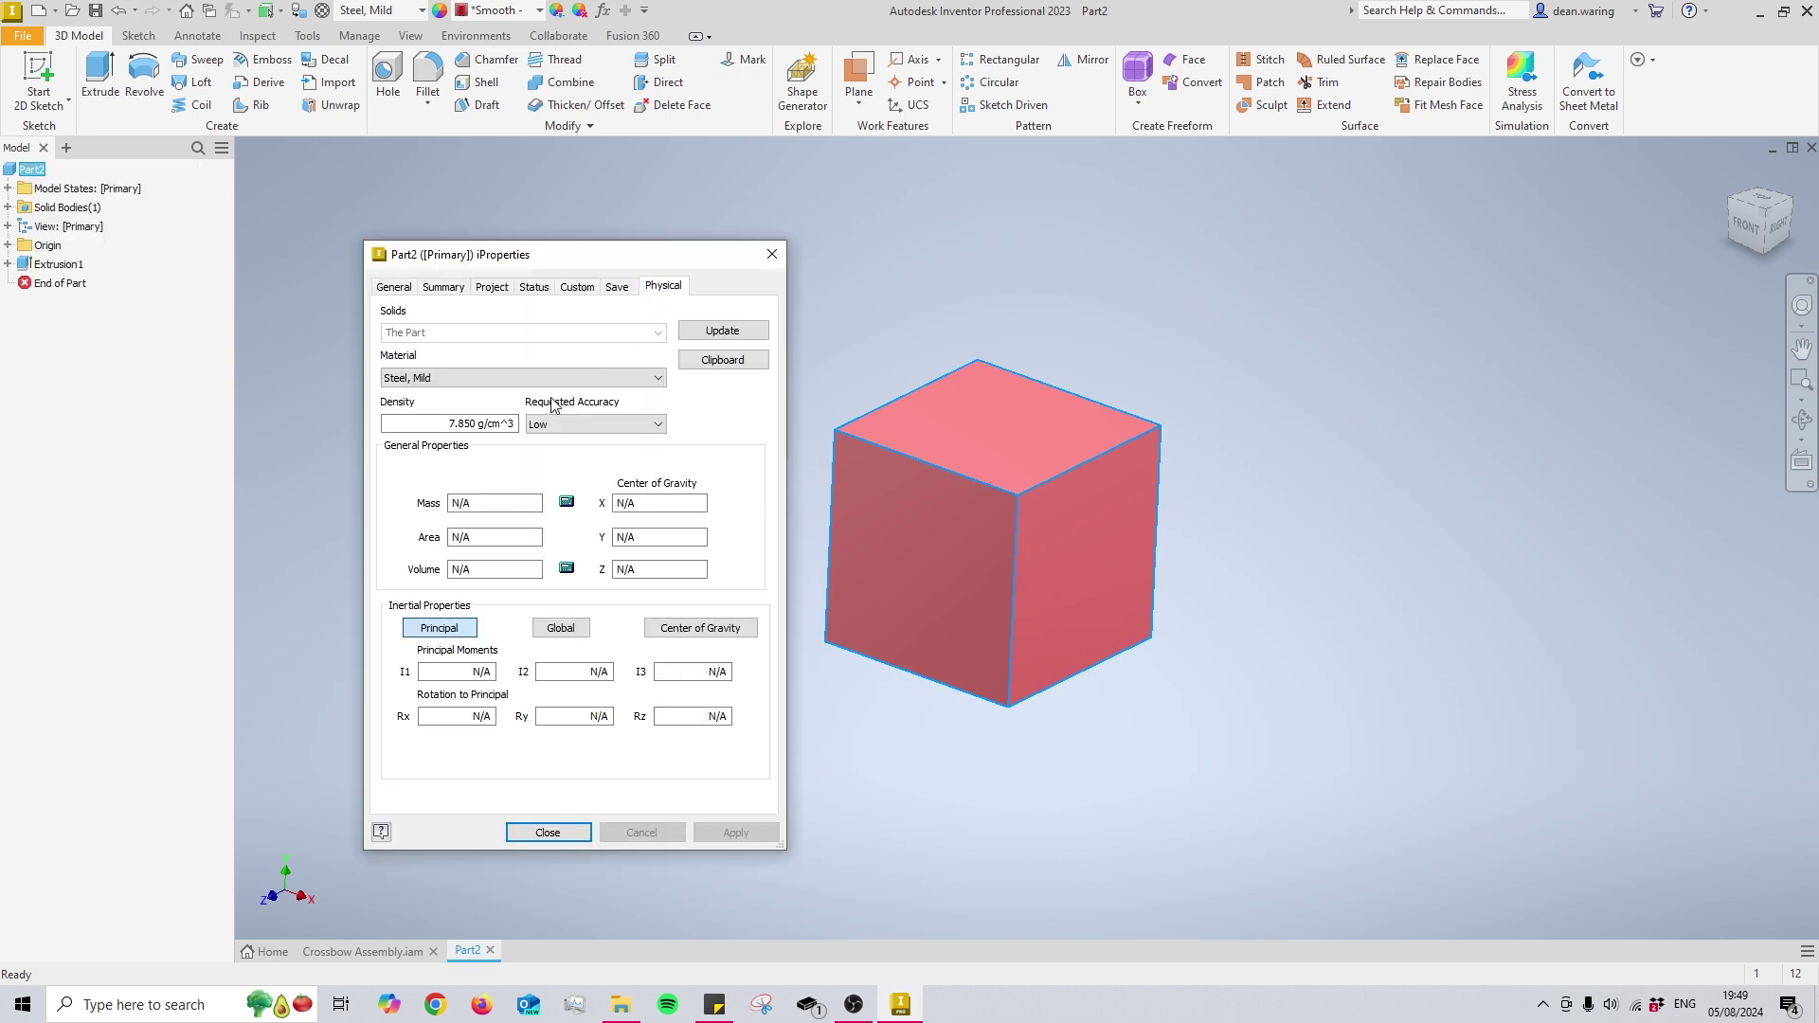
pyautogui.click(729, 332)
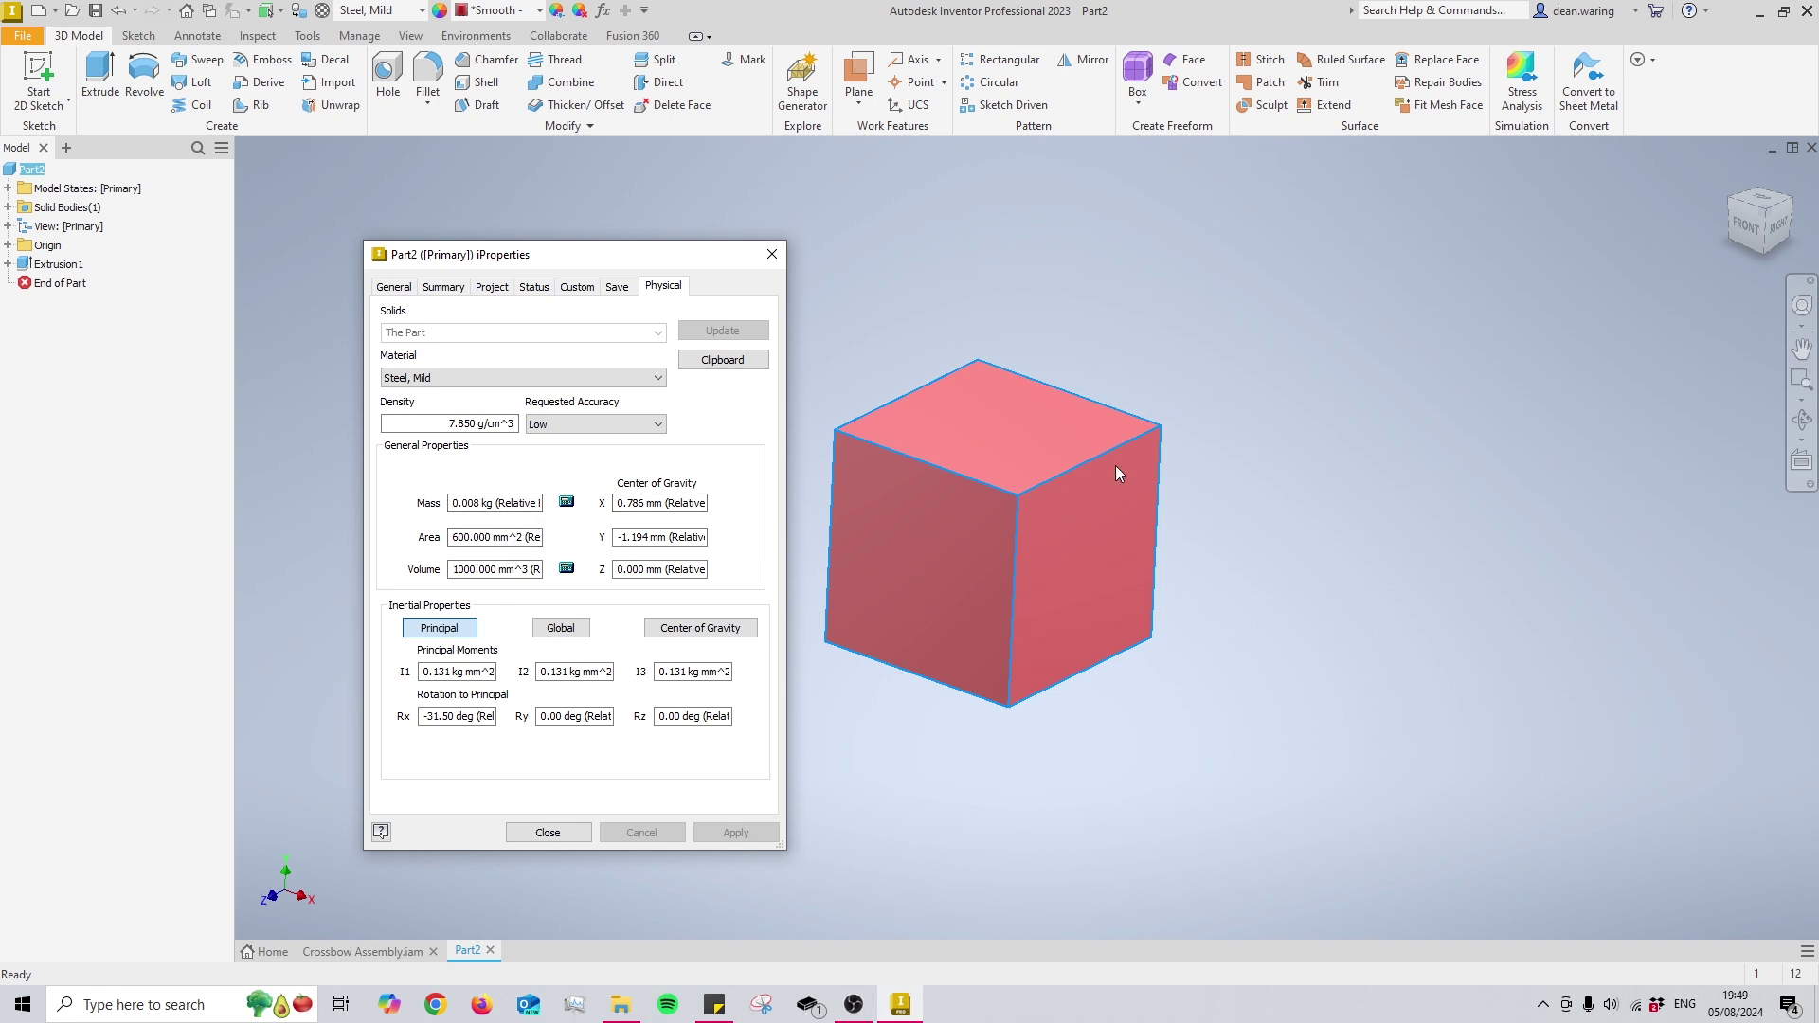
pyautogui.click(477, 503)
# - Paste the copied physical properties into an enlarged sticky note, keep text through Volume, and close it
pyautogui.click(739, 362)
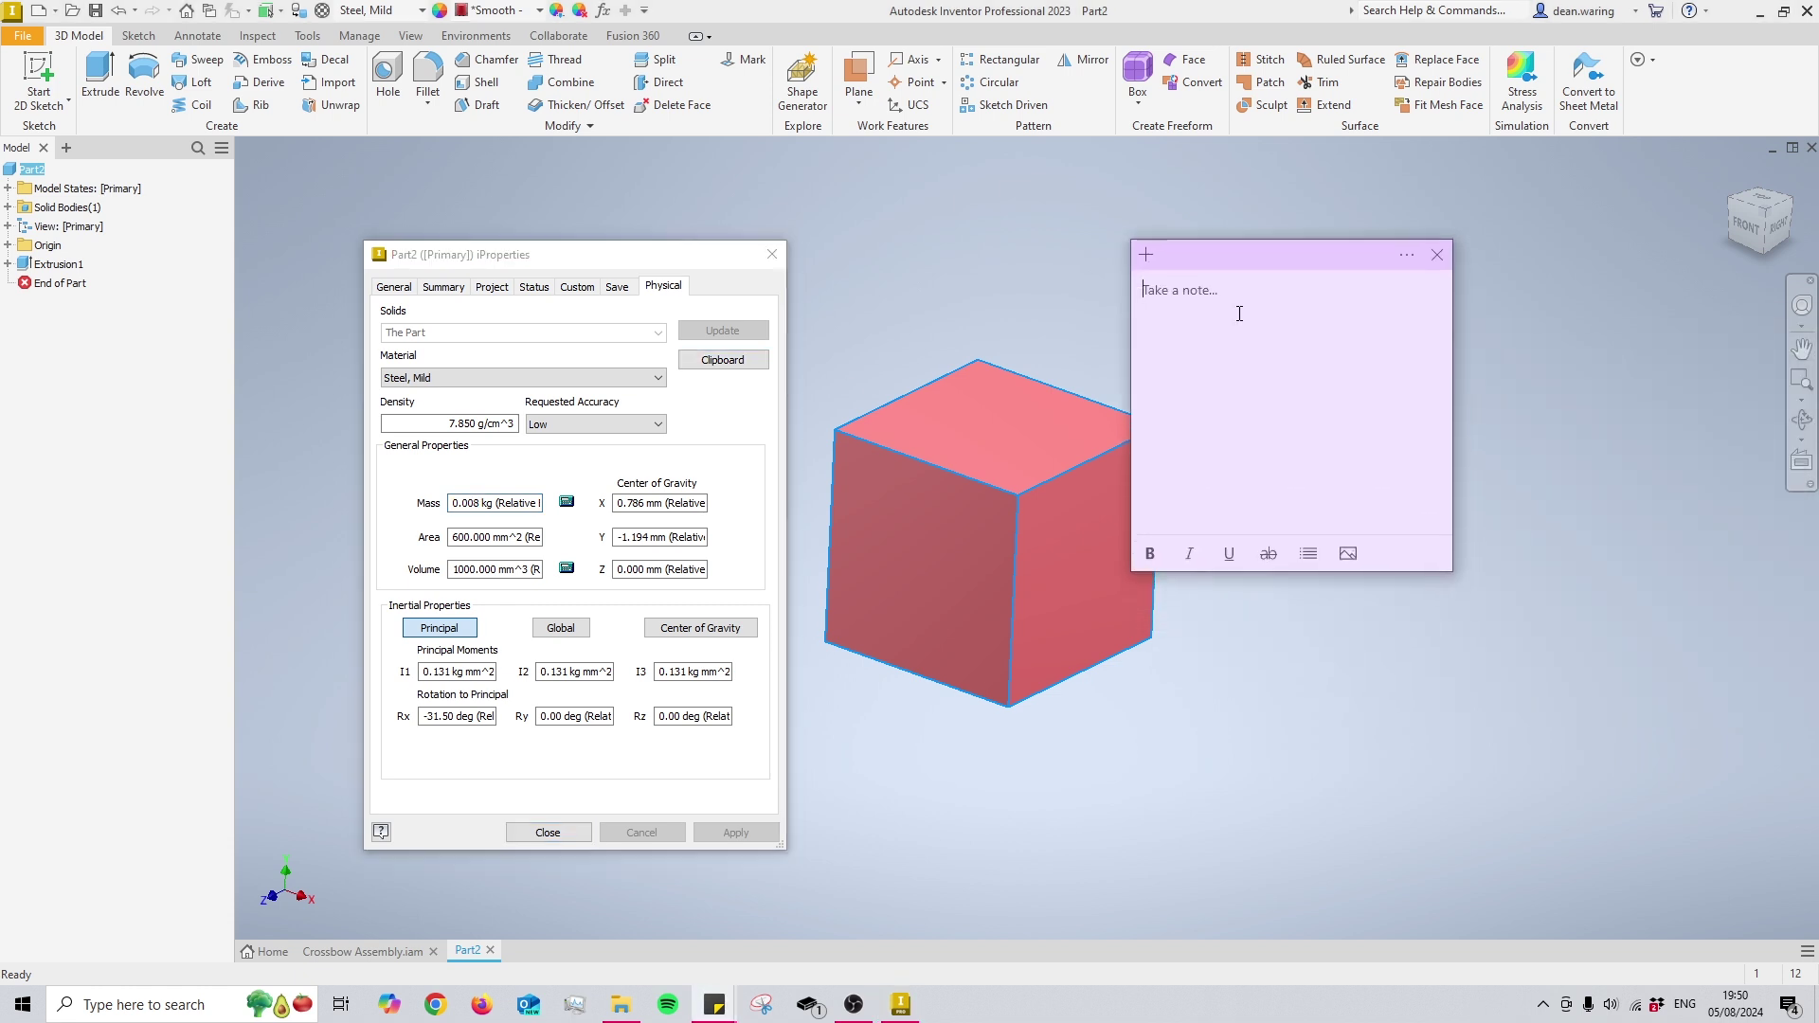
pyautogui.hotkey('ctrl', 'v')
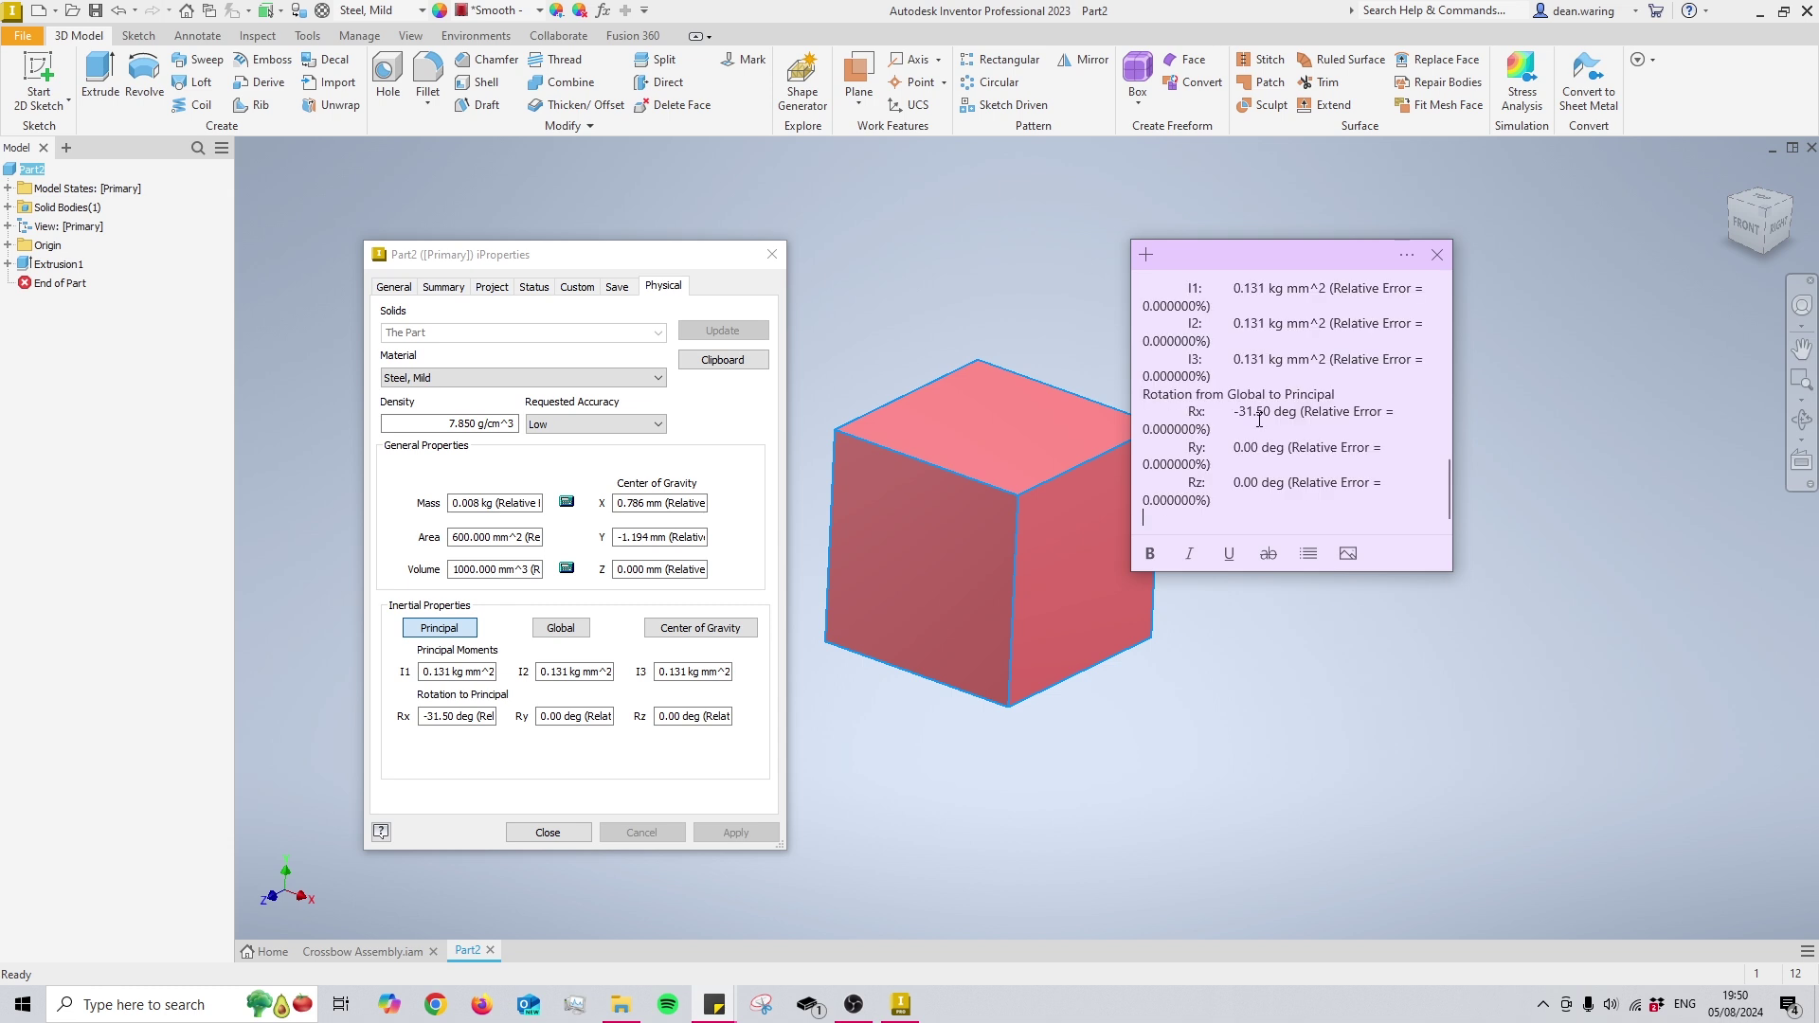
pyautogui.moveTo(1458, 388); pyautogui.dragTo(1708, 389)
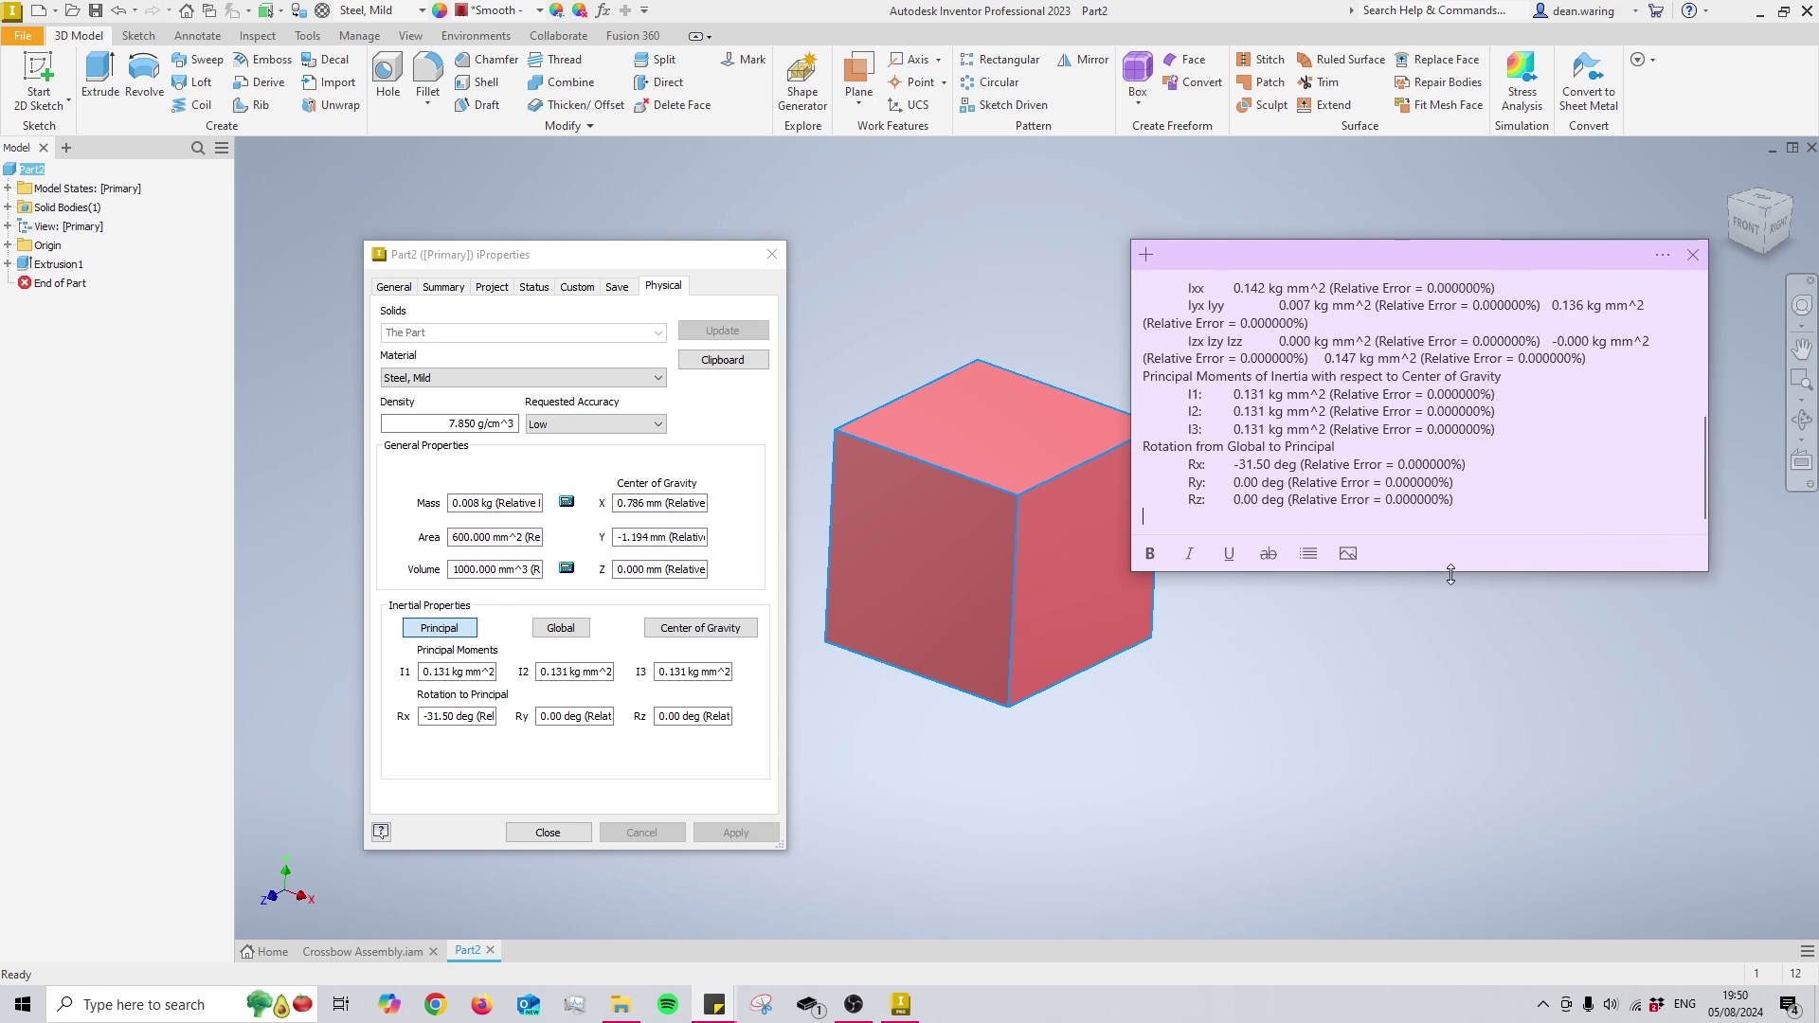
pyautogui.moveTo(1450, 572); pyautogui.dragTo(1449, 909)
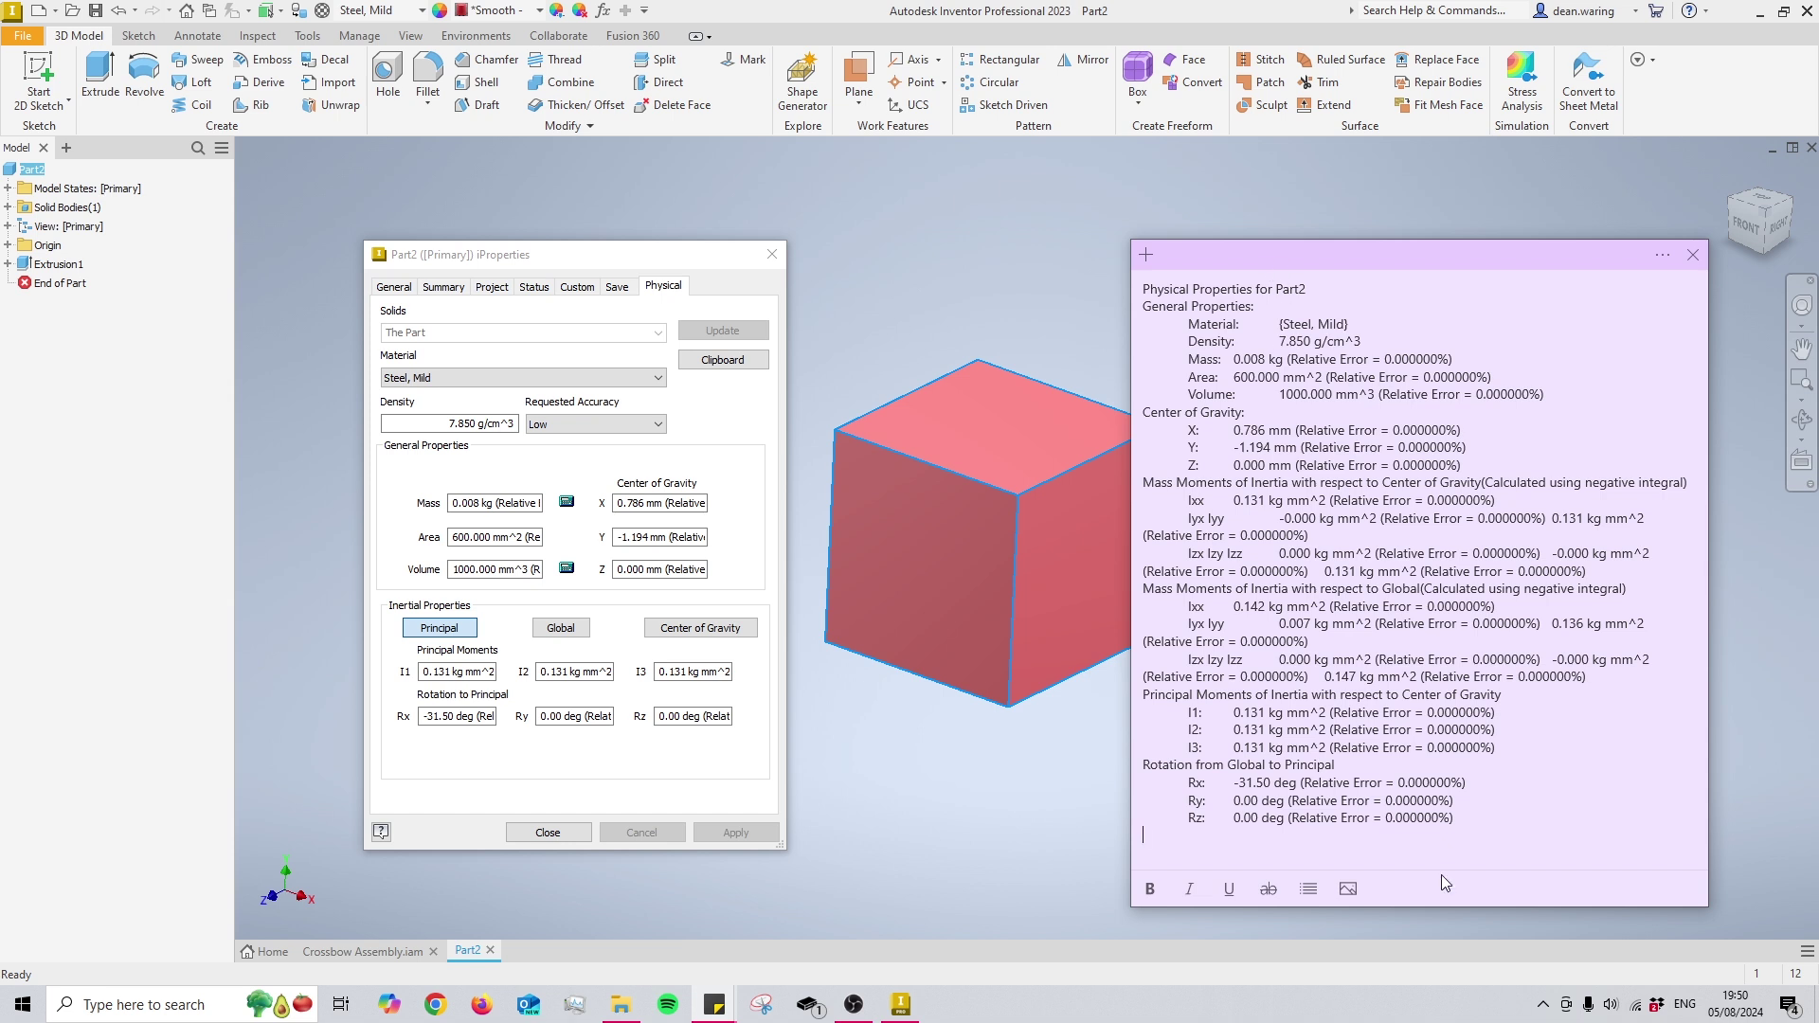
pyautogui.moveTo(1470, 830); pyautogui.dragTo(1126, 415)
pyautogui.press('BackSpace')
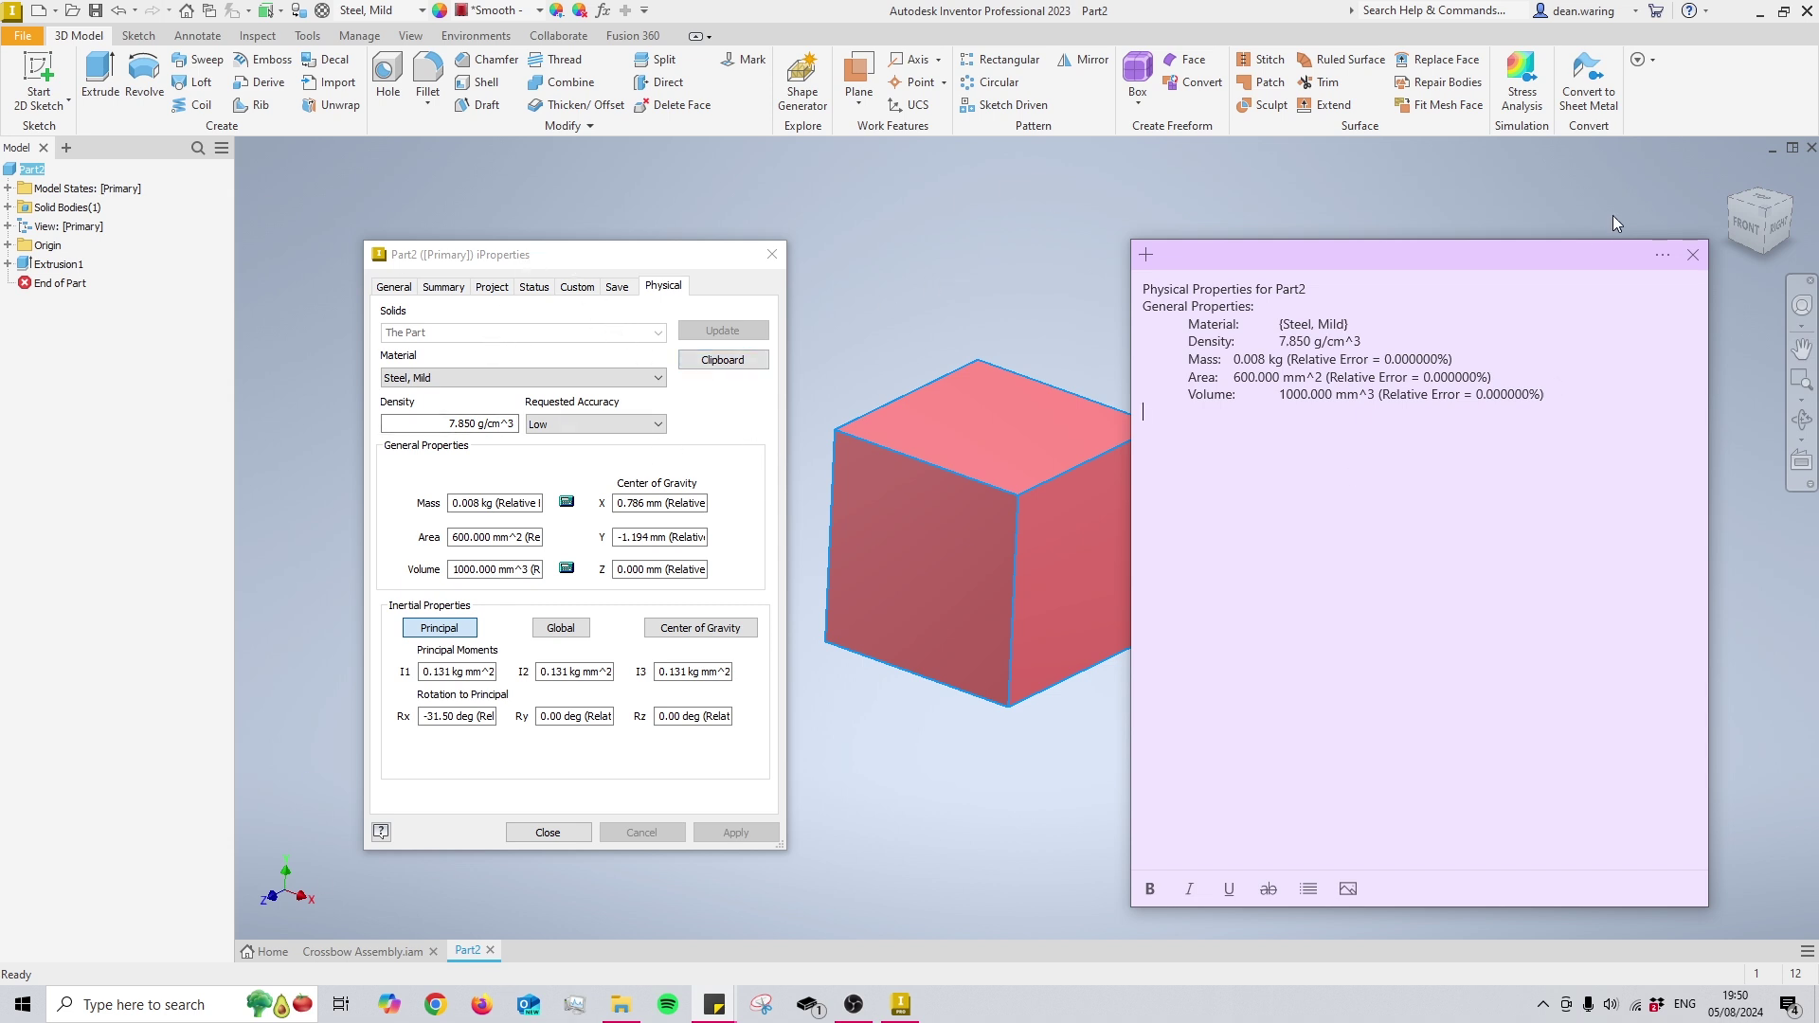
pyautogui.click(1692, 256)
# - Close Part2's iProperties and reposition the Crossbow Assembly in a three-quarter view
pyautogui.click(532, 833)
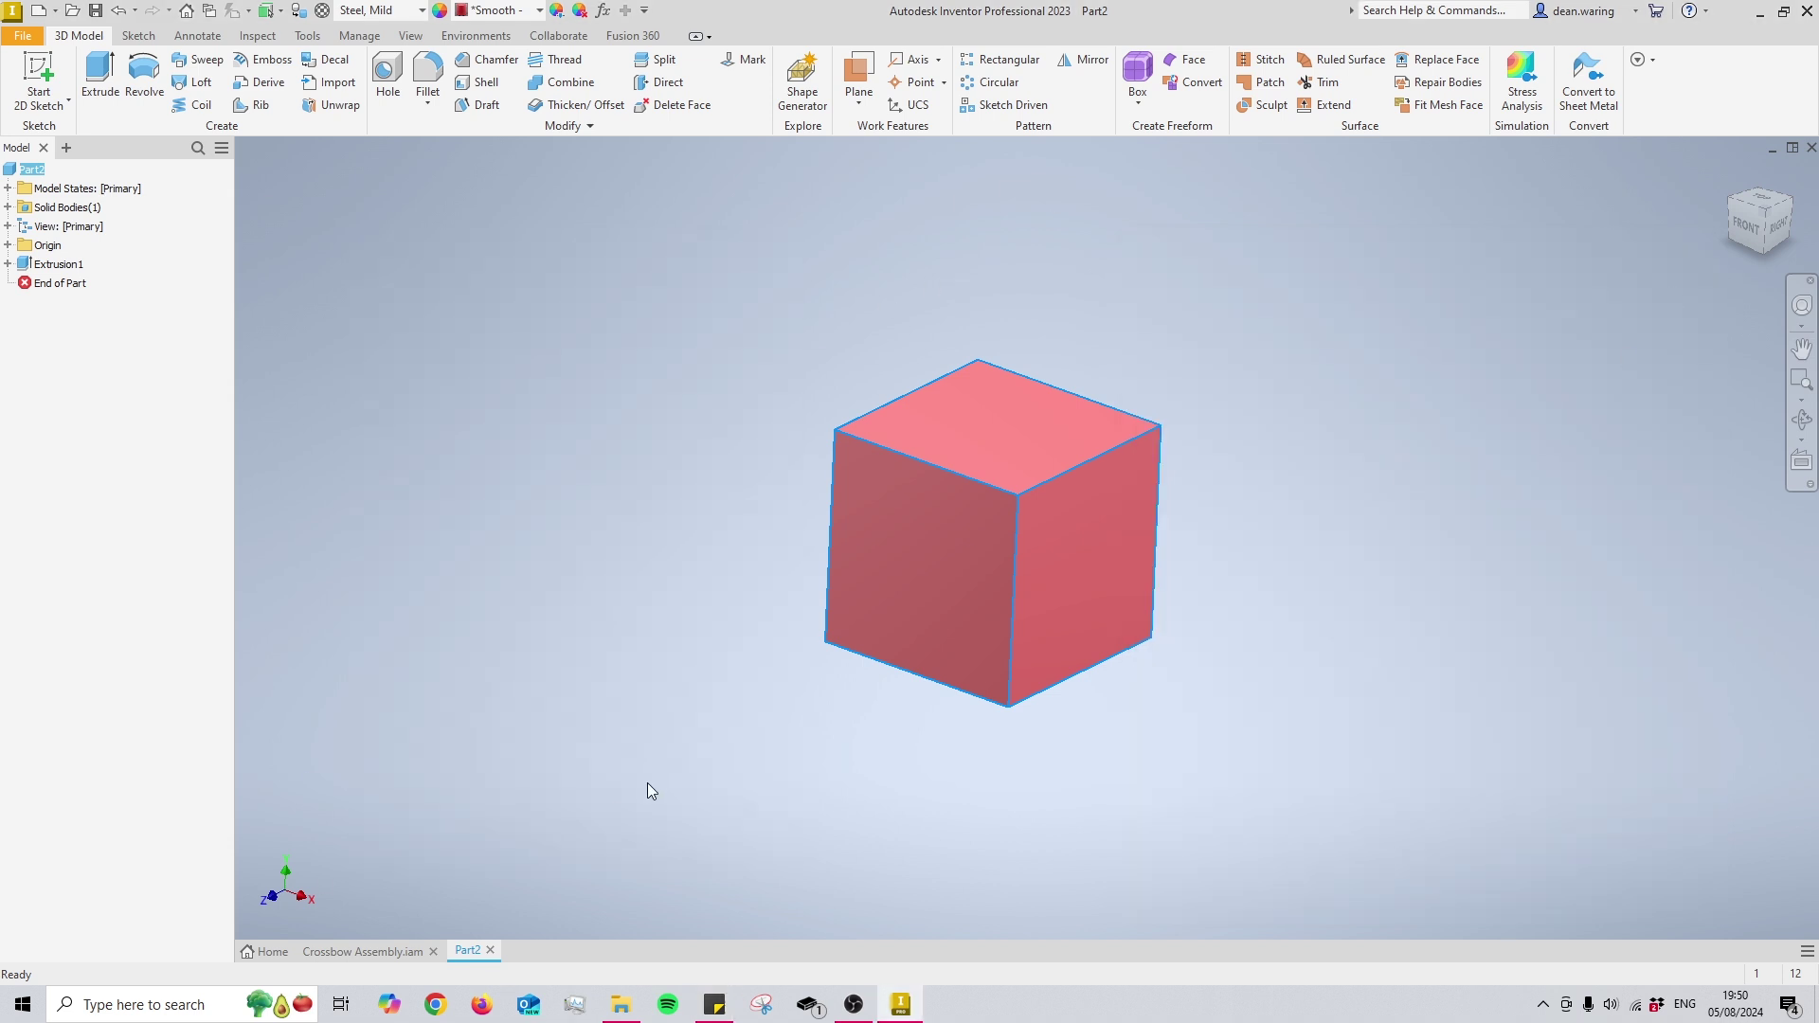
pyautogui.click(394, 951)
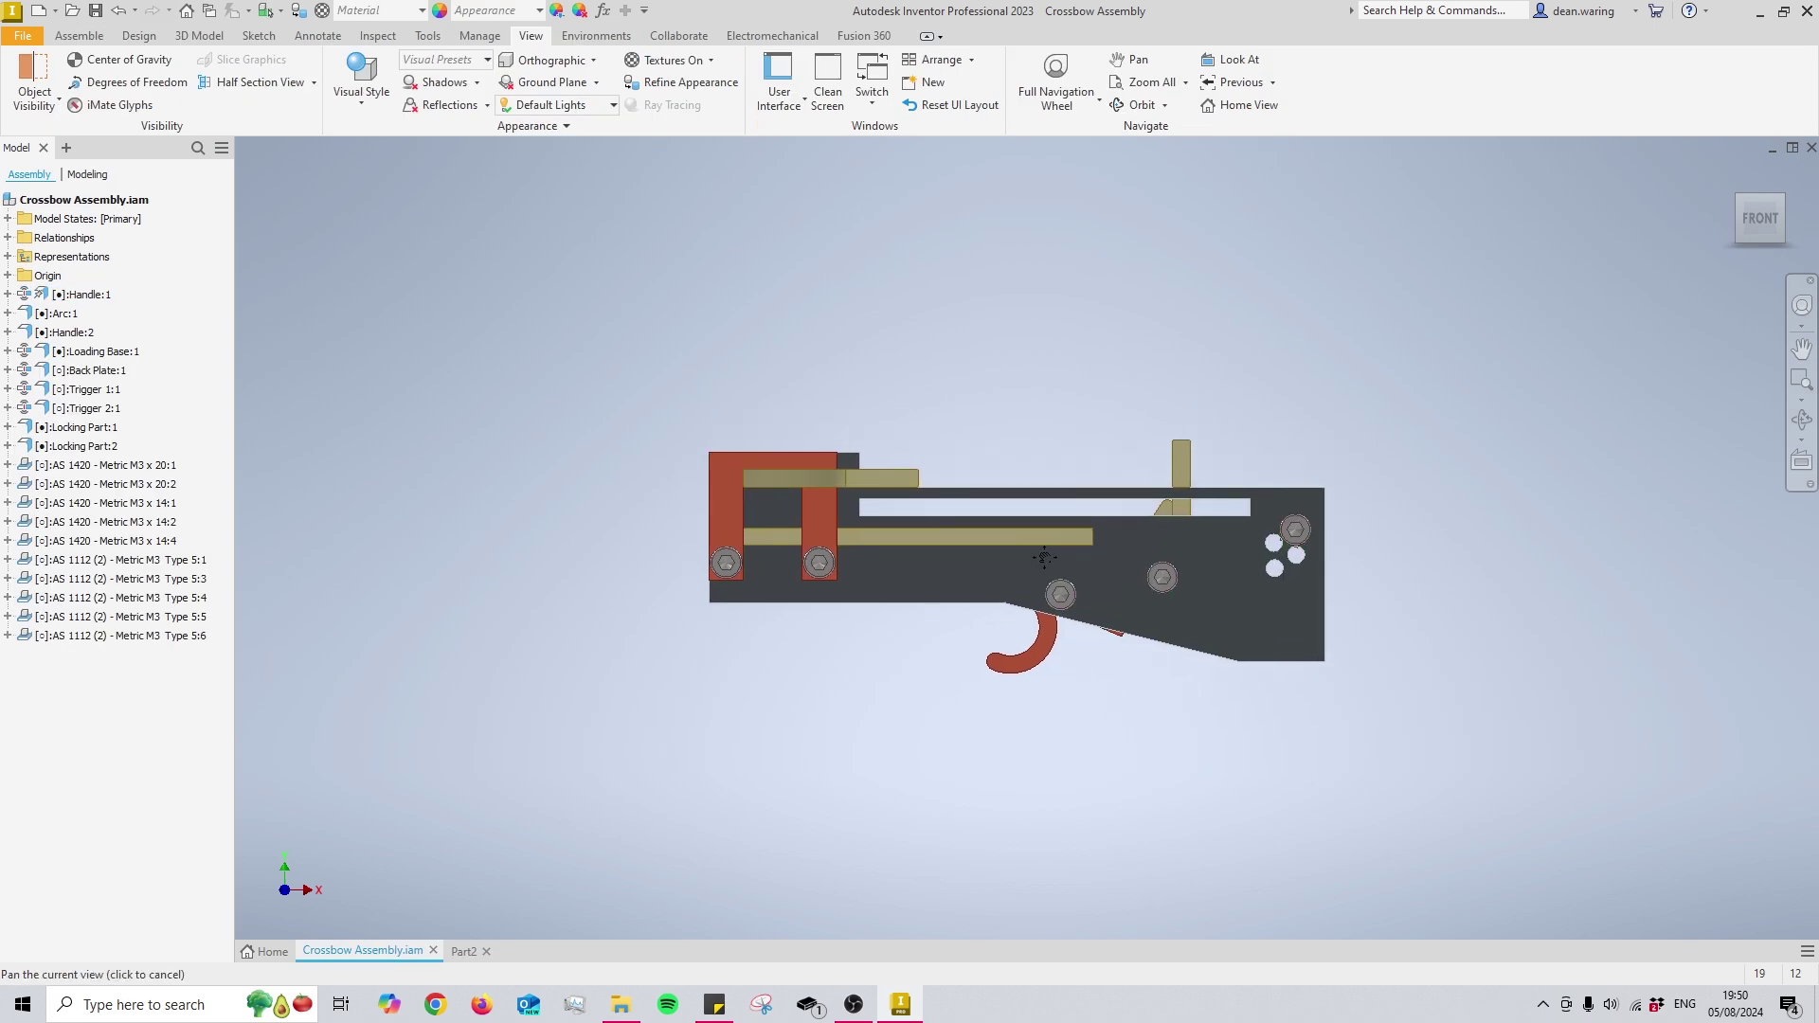
pyautogui.press('F4')
pyautogui.moveTo(1099, 496); pyautogui.dragTo(985, 642)
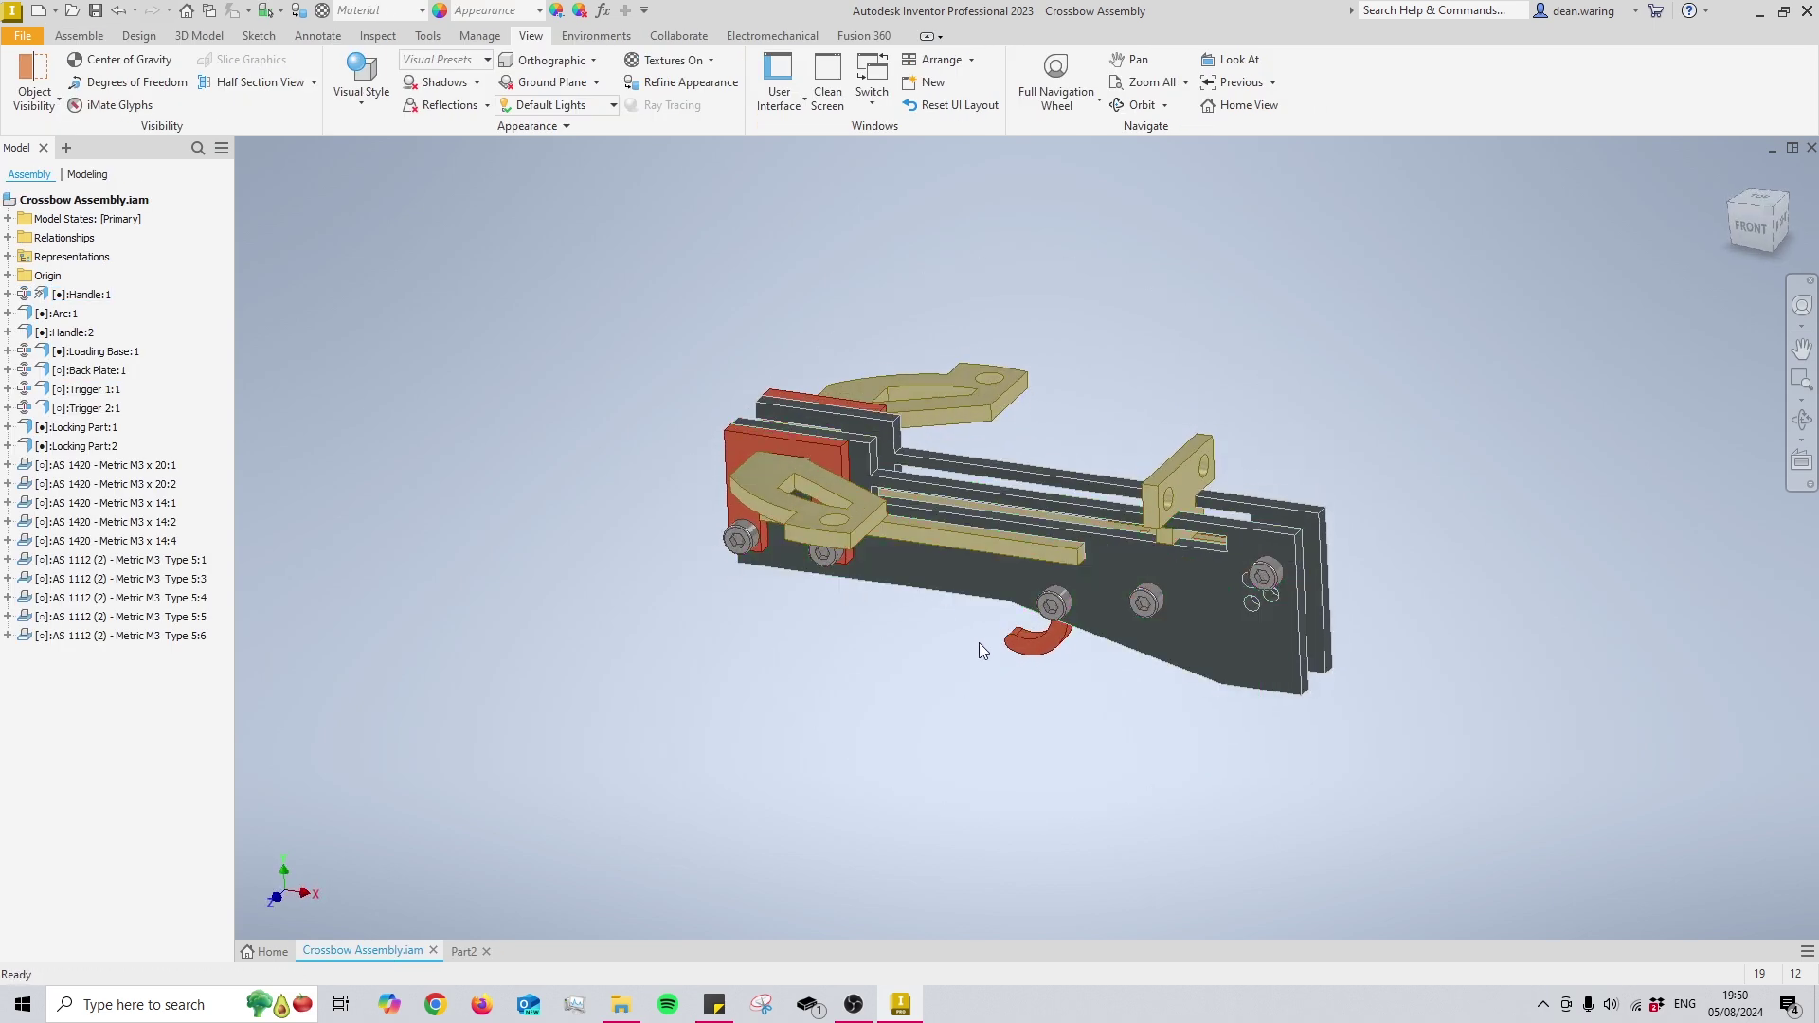
pyautogui.press('Escape')
pyautogui.press('F2')
pyautogui.moveTo(1080, 606); pyautogui.dragTo(1051, 720)
pyautogui.scroll(3, 1053, 691)
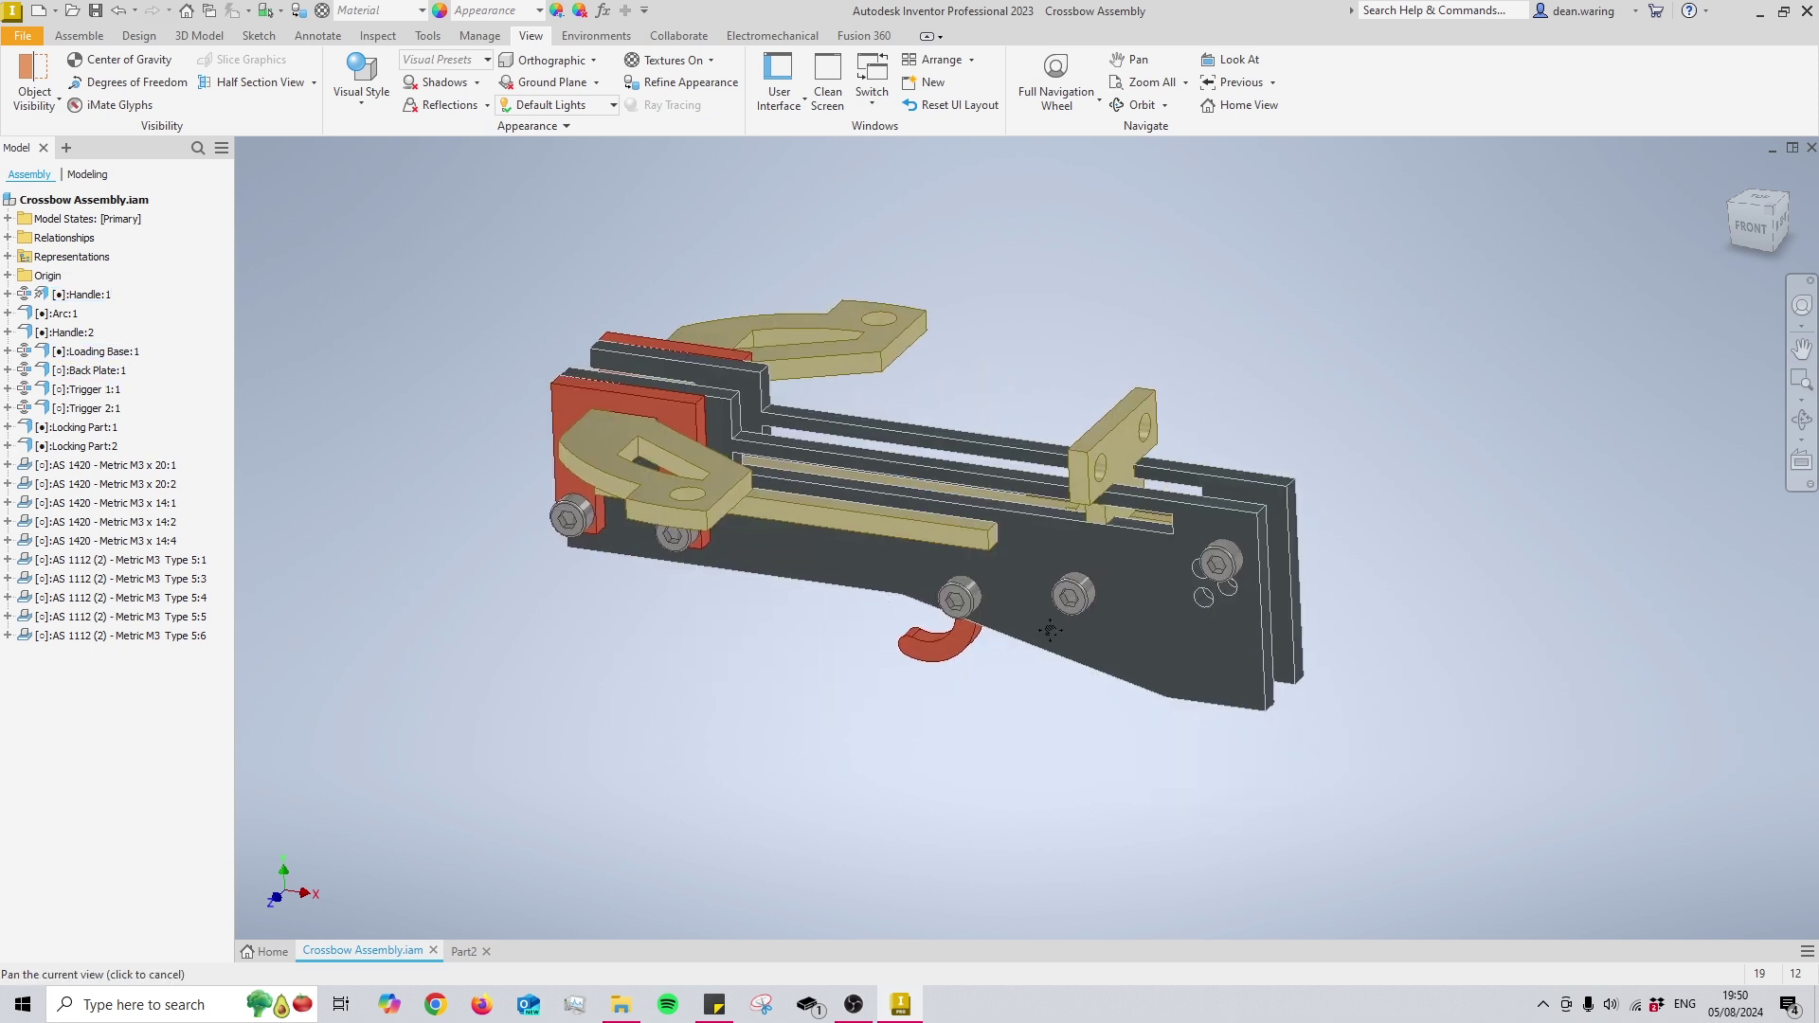
pyautogui.scroll(-2, 1054, 691)
# - Check the assembly's Physical iProperties showing mass 0.032 kg, then close them
pyautogui.rightClick(82, 198)
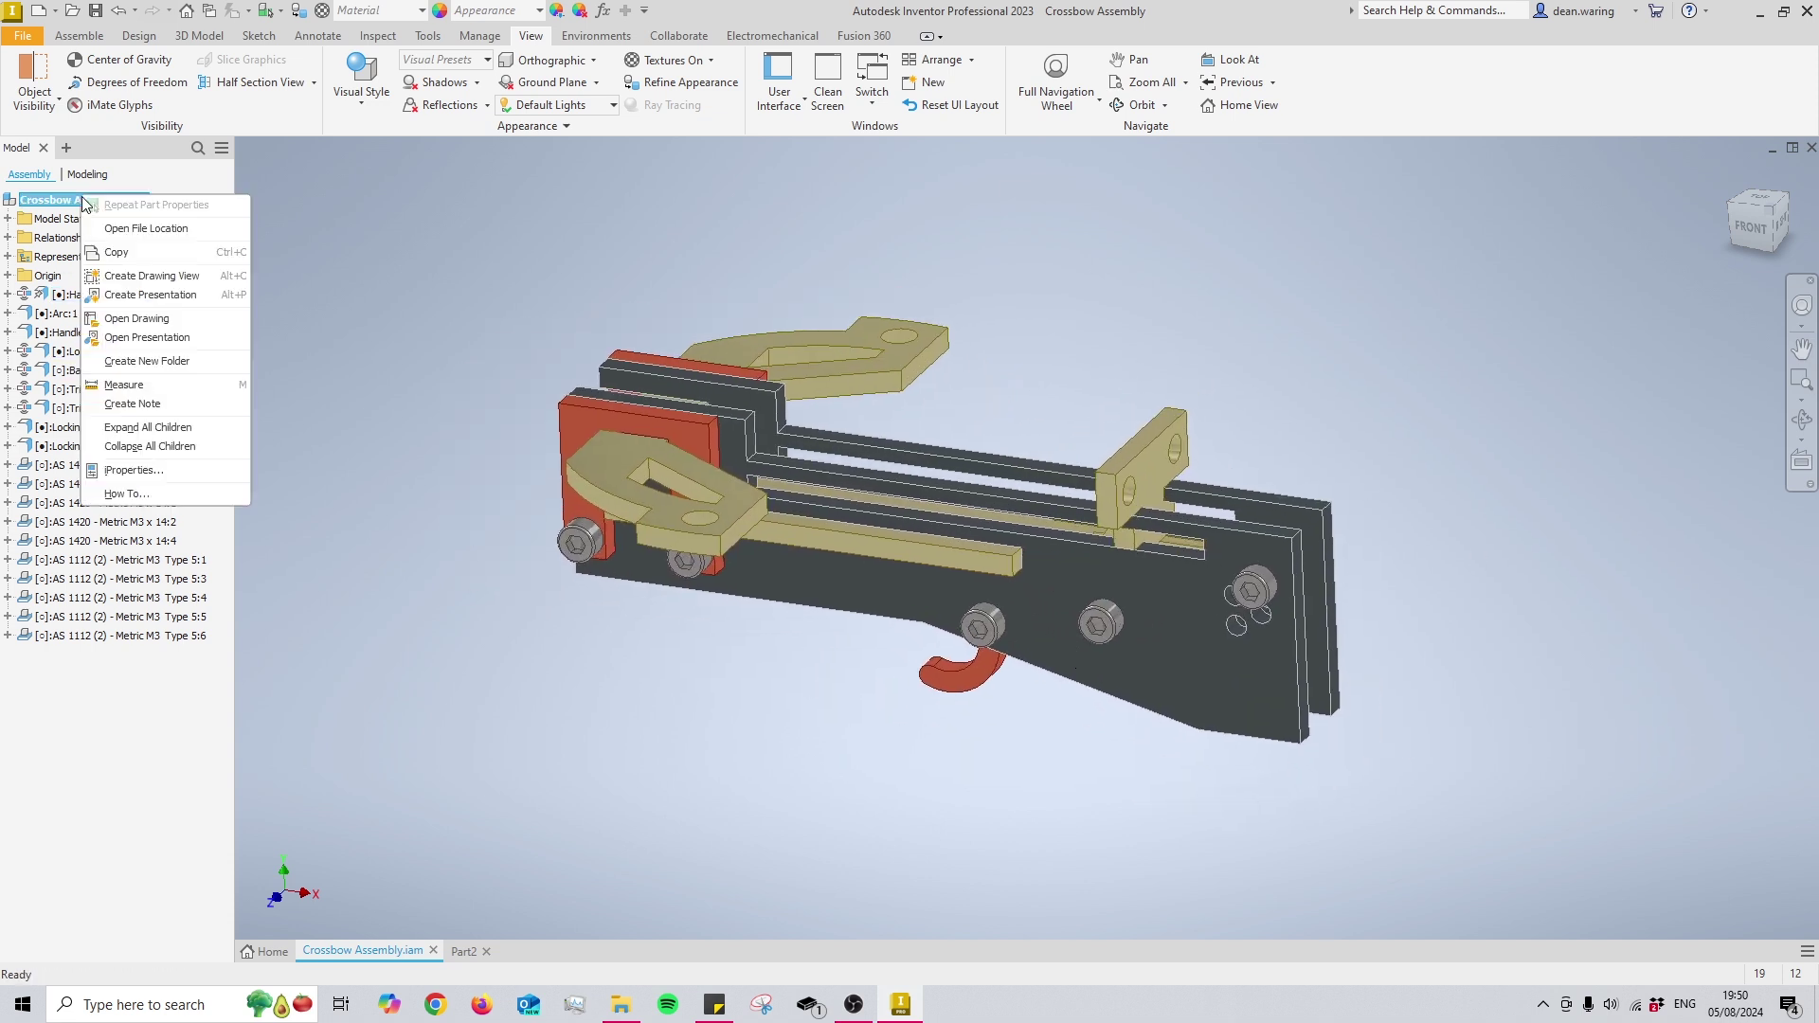
pyautogui.click(172, 470)
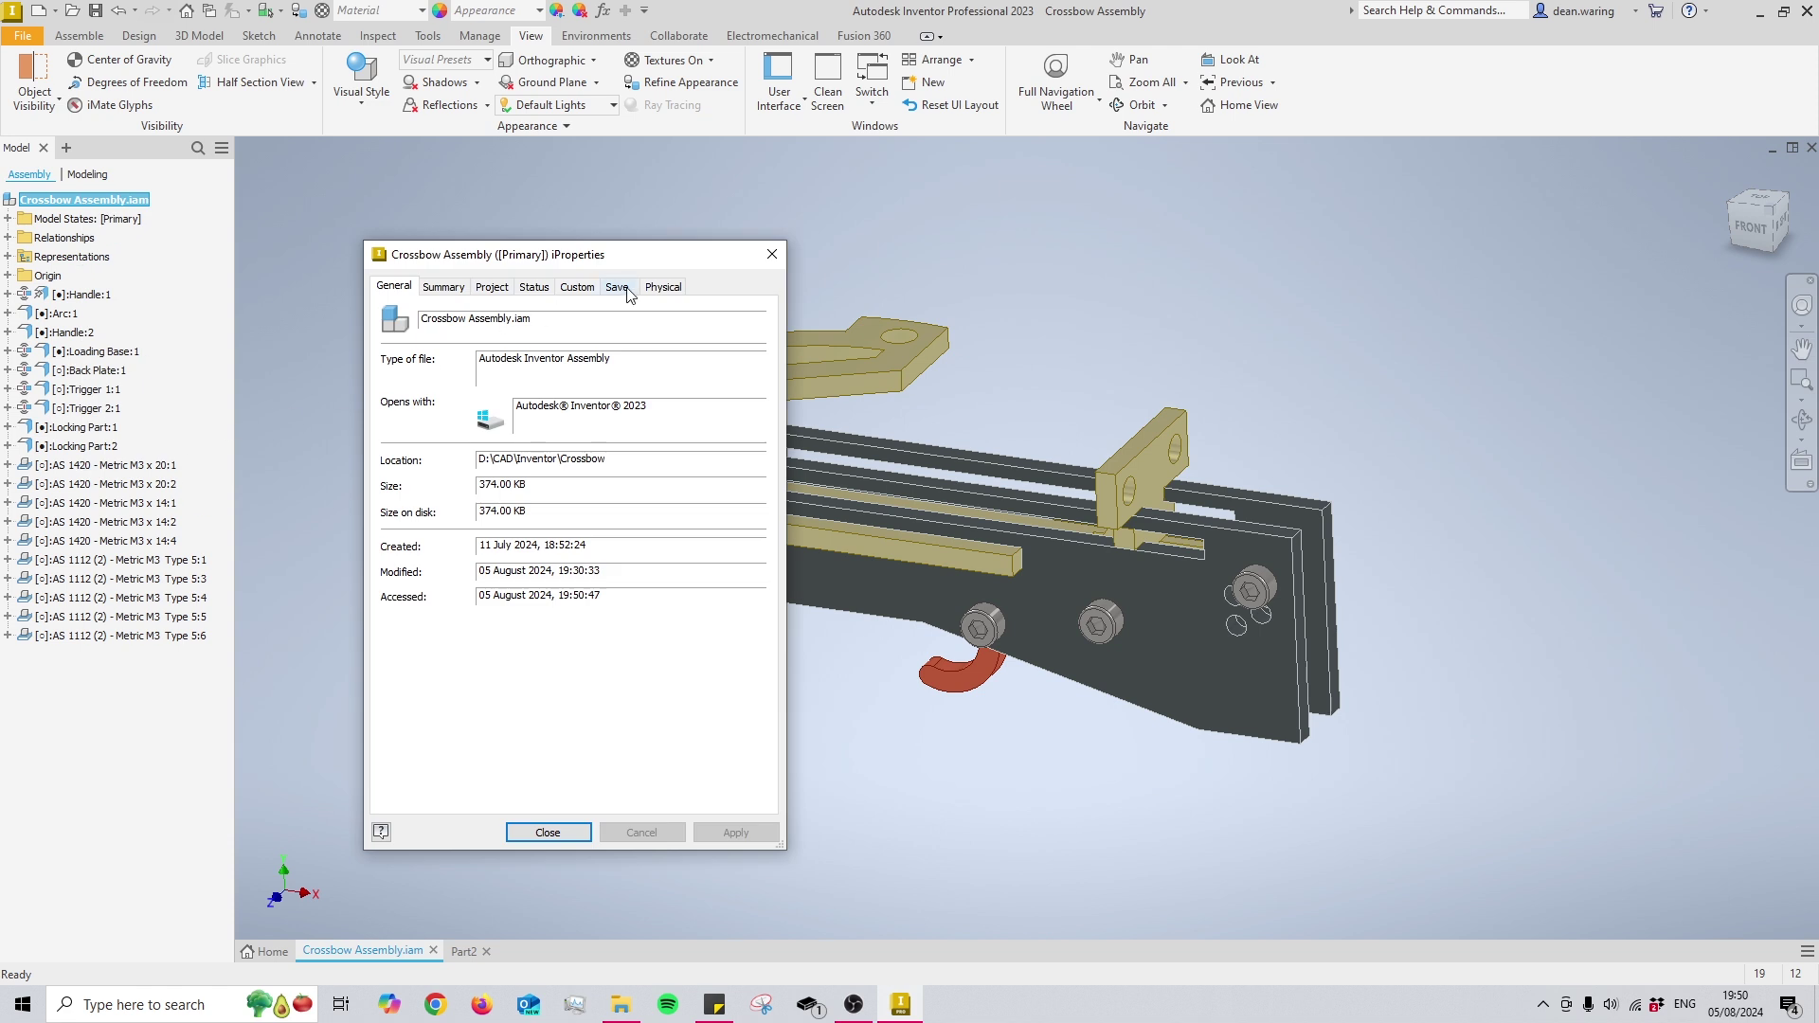
pyautogui.click(655, 289)
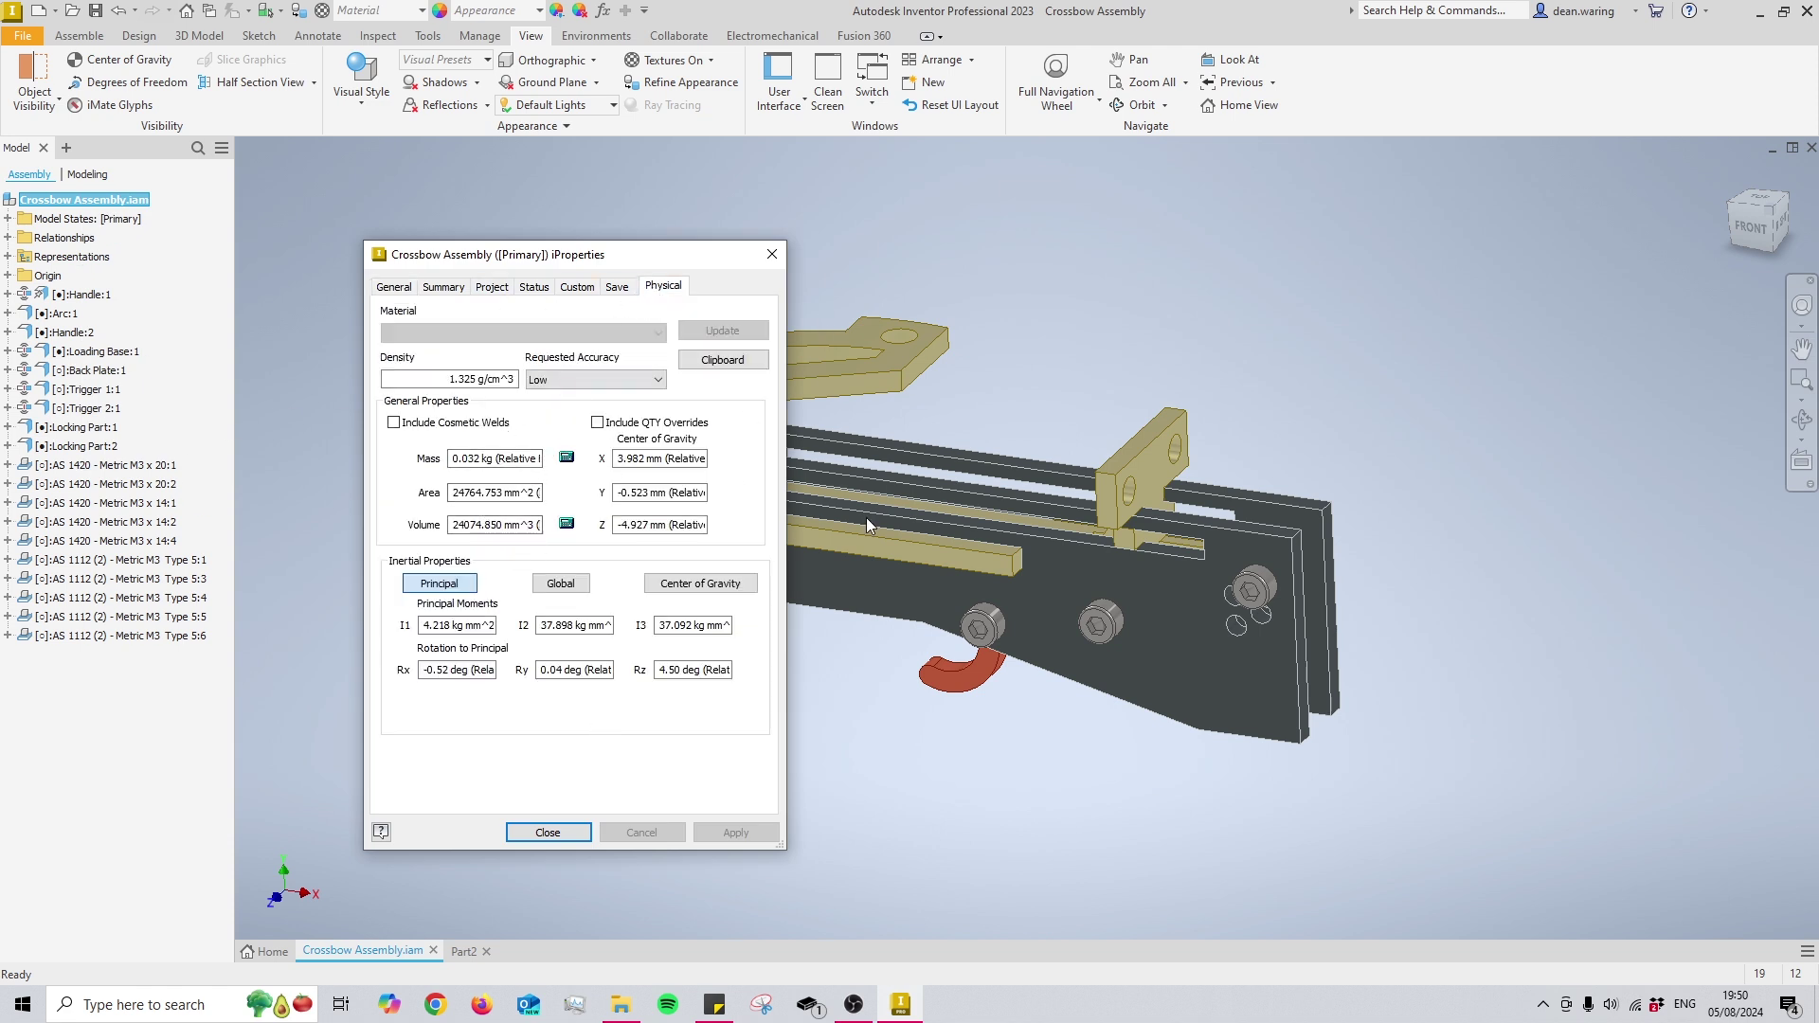
pyautogui.click(773, 256)
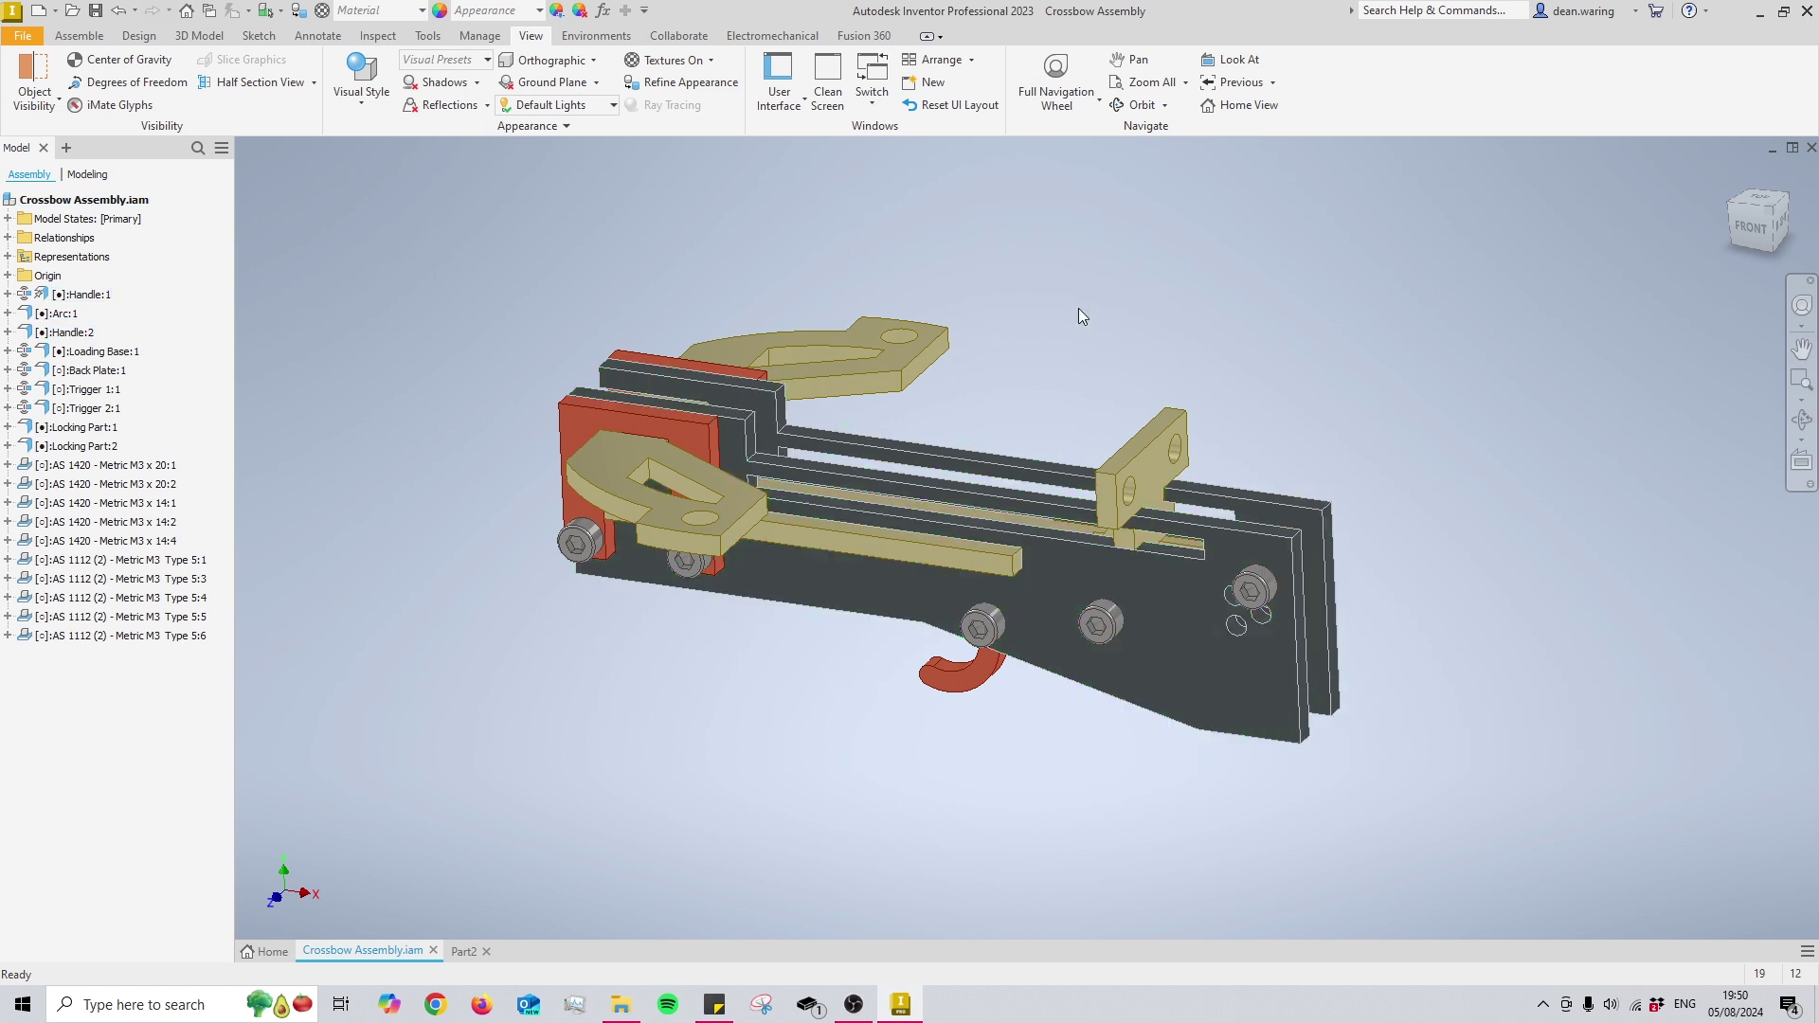
pyautogui.click(838, 582)
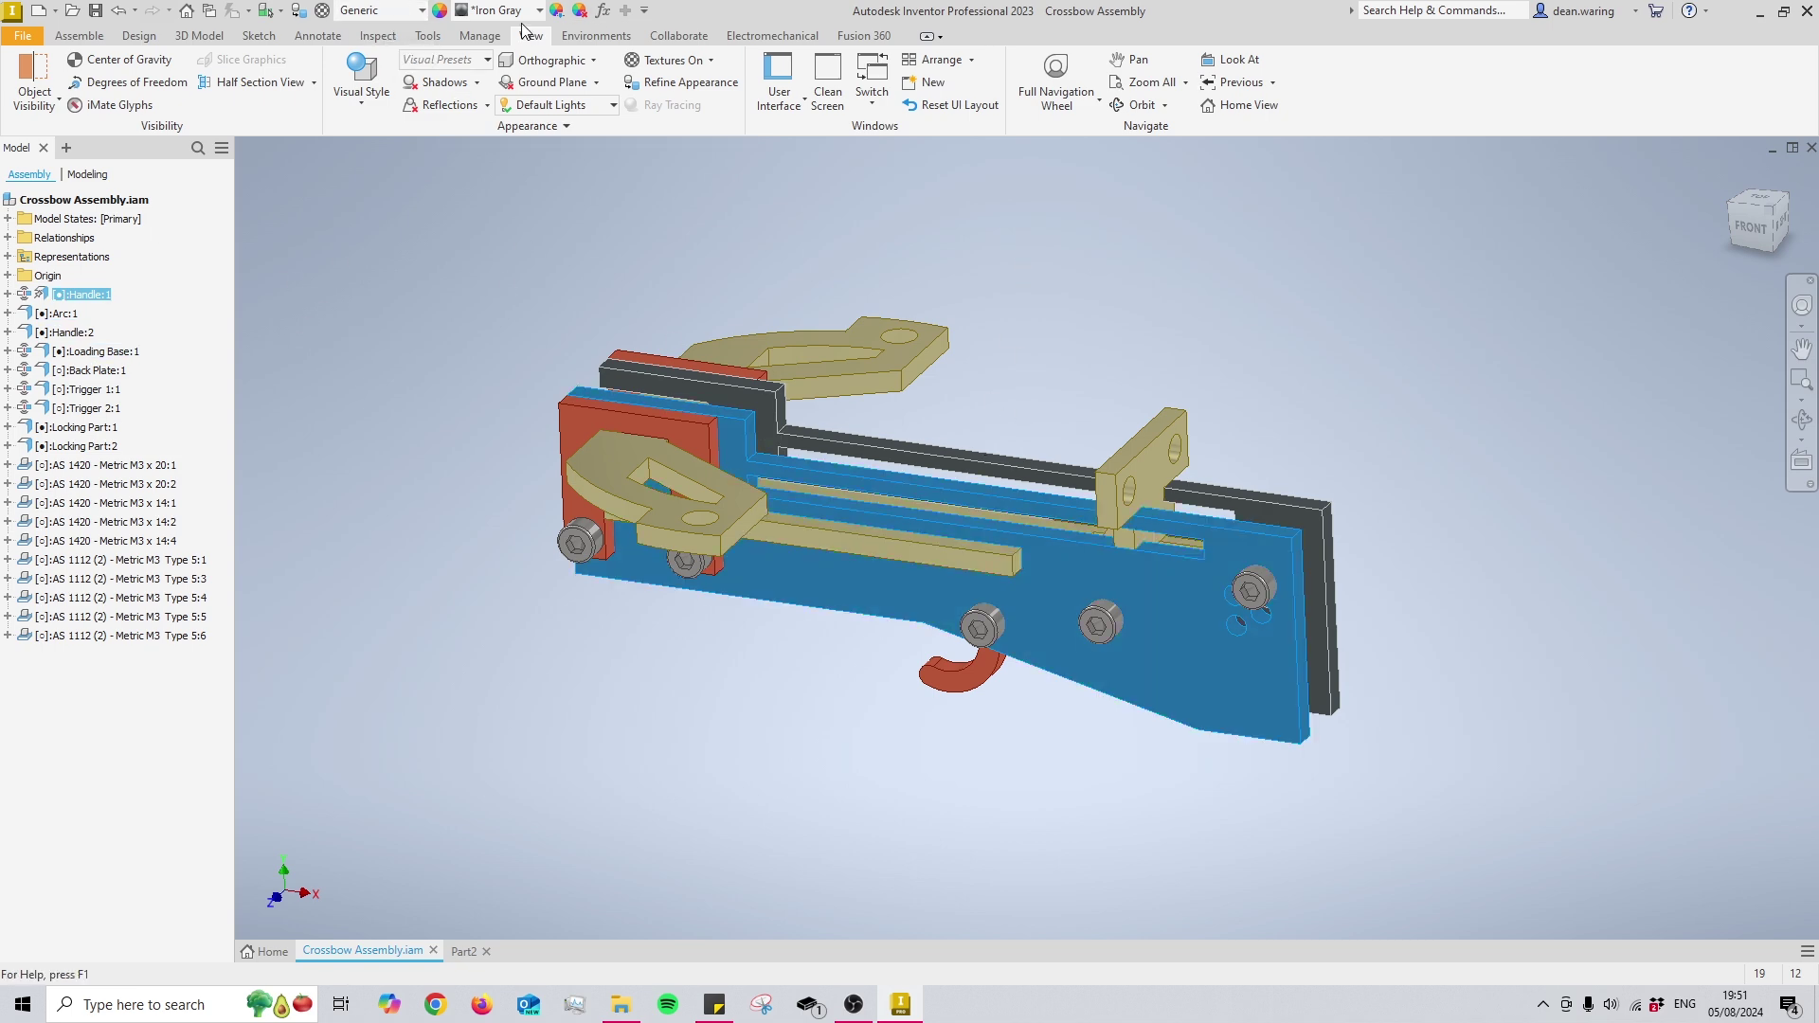
pyautogui.press('Escape')
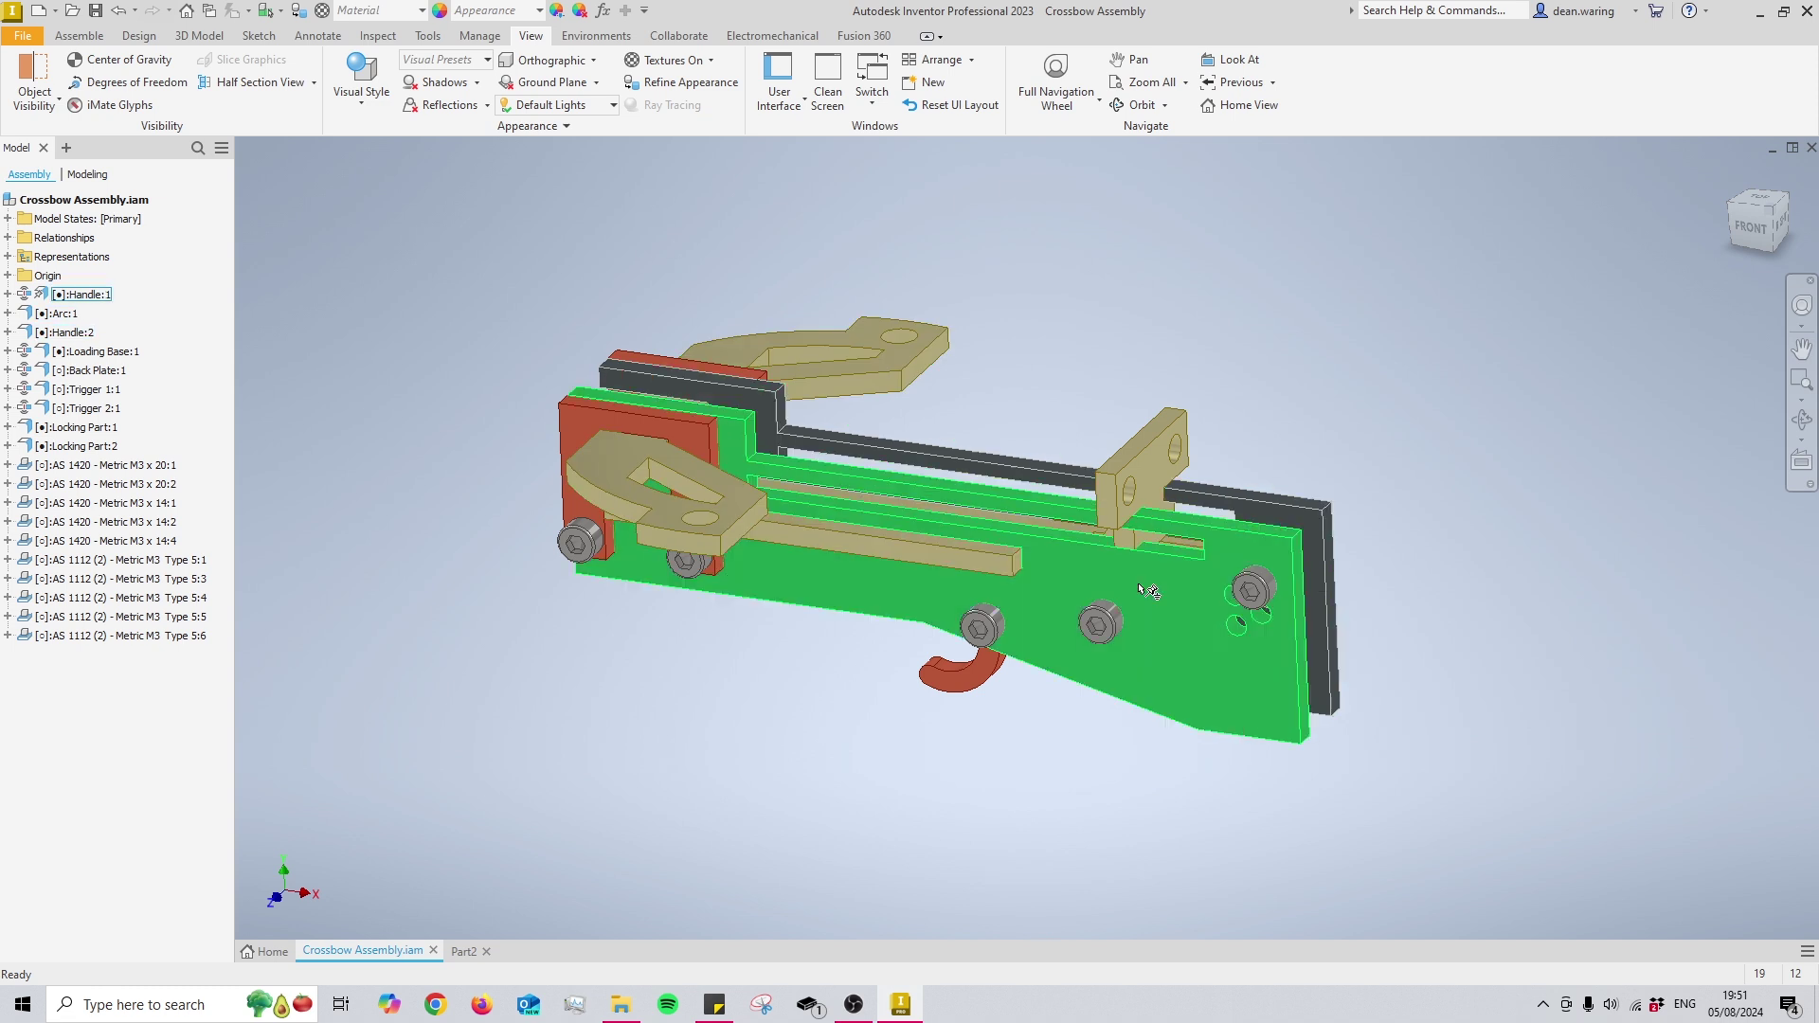
pyautogui.click(86, 199)
pyautogui.rightClick(86, 199)
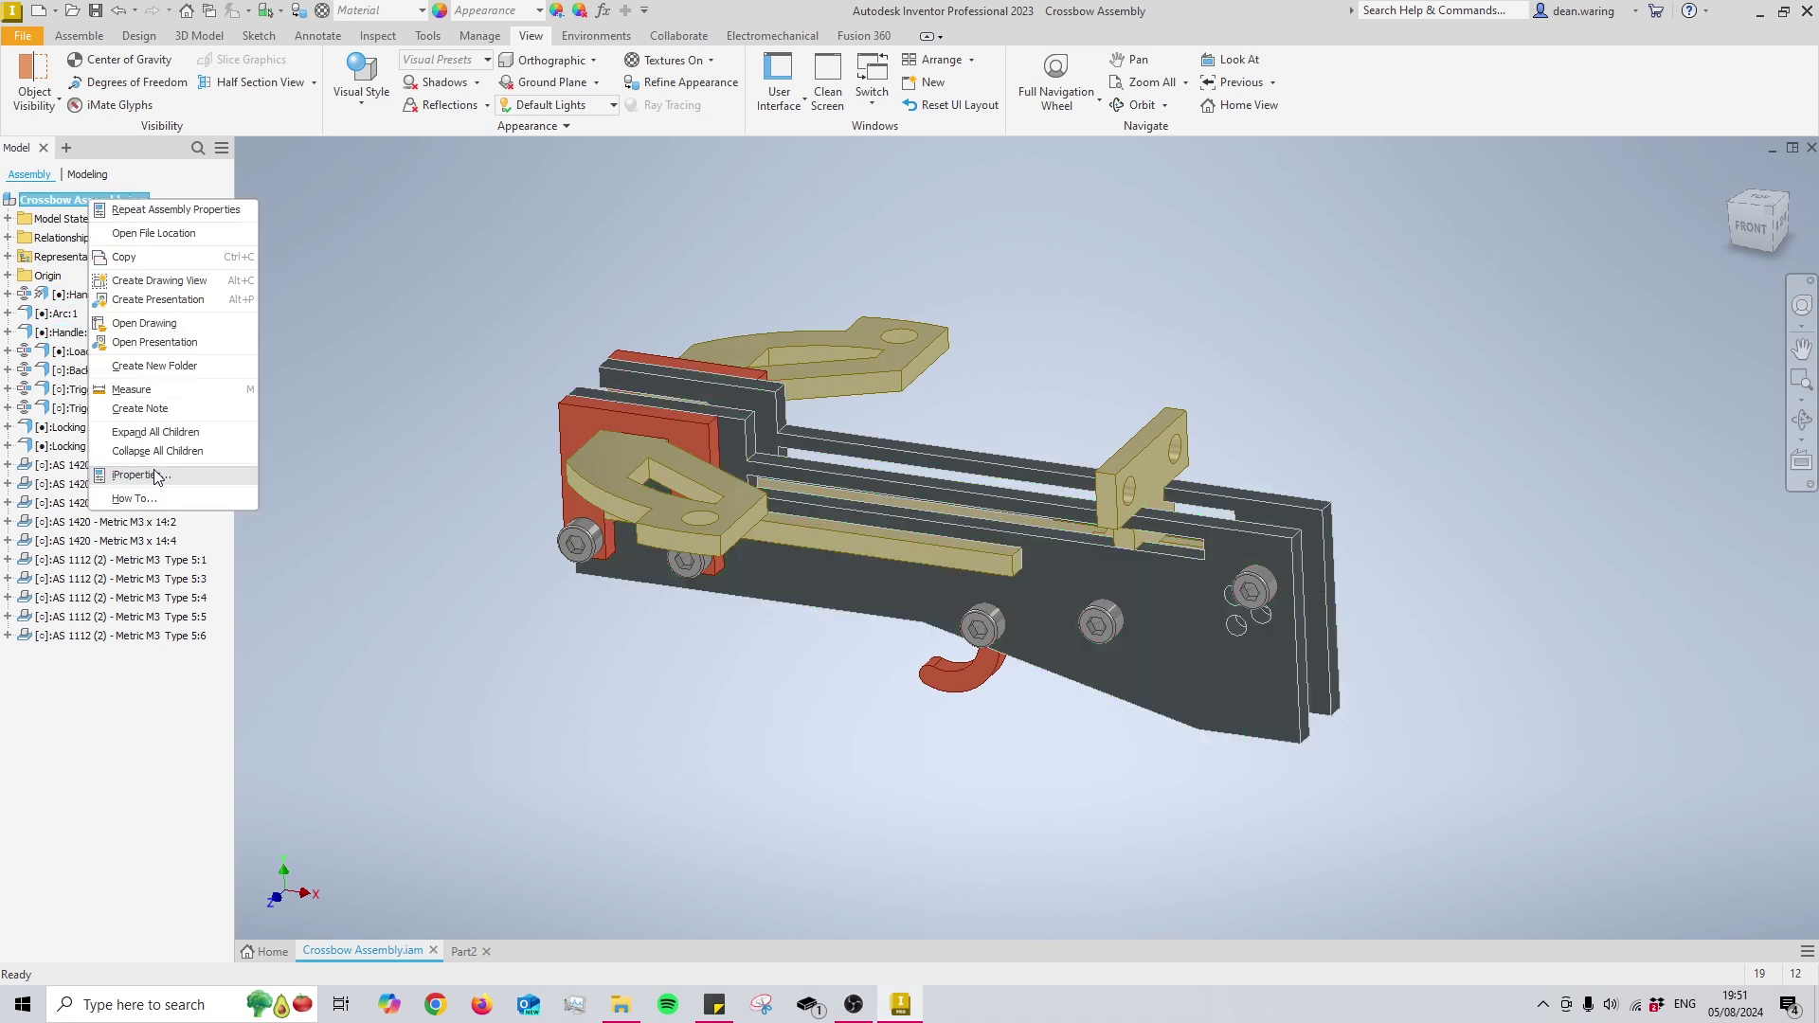
pyautogui.click(190, 464)
pyautogui.click(663, 286)
pyautogui.doubleClick(469, 459)
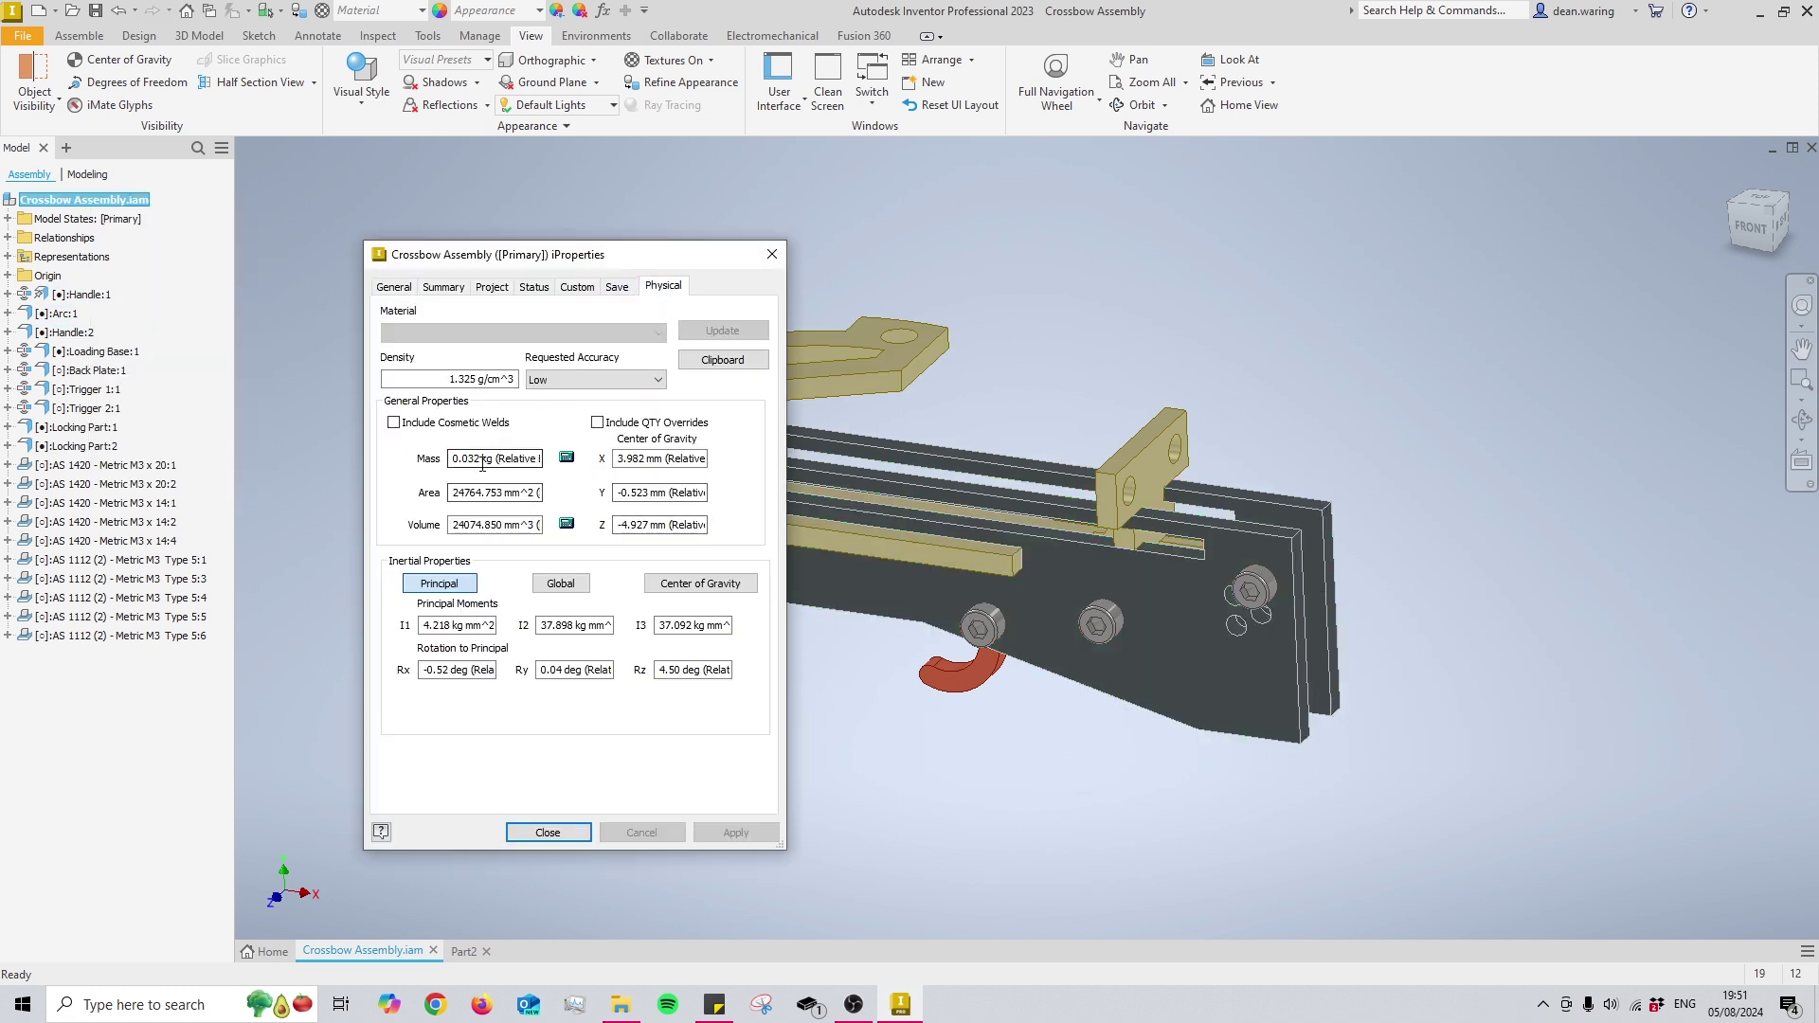
pyautogui.click(772, 253)
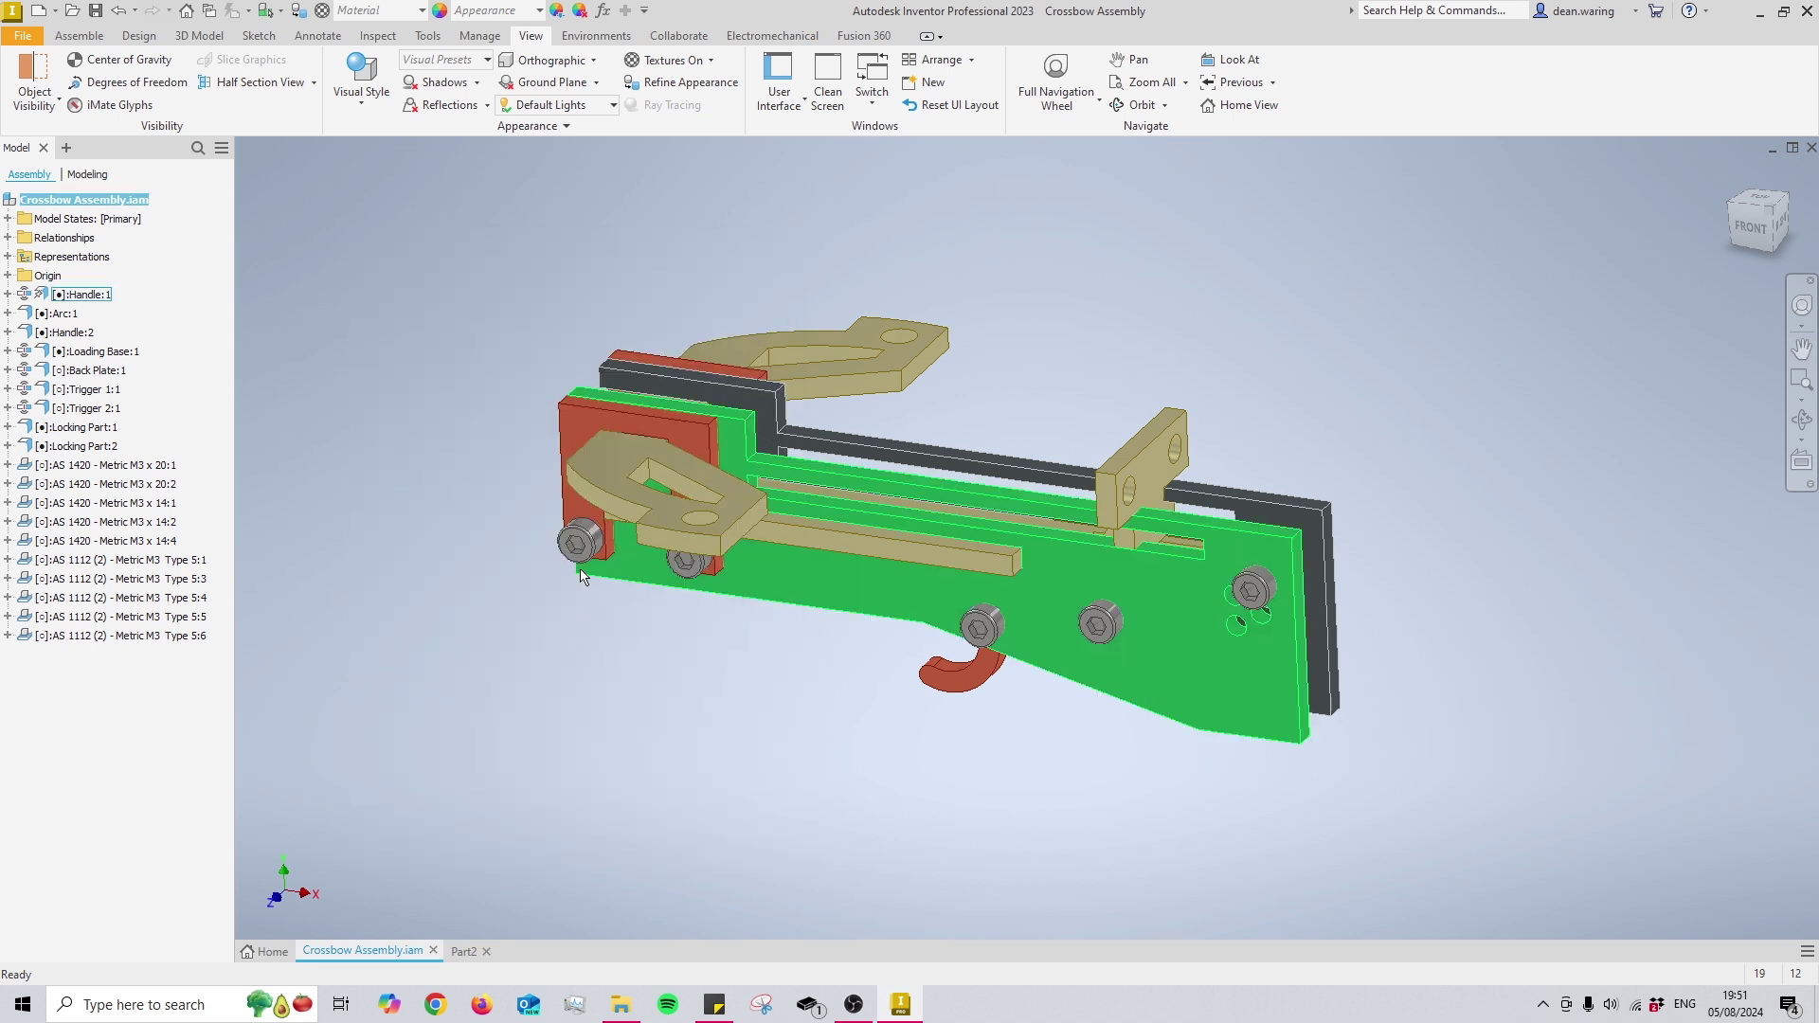
pyautogui.click(577, 538)
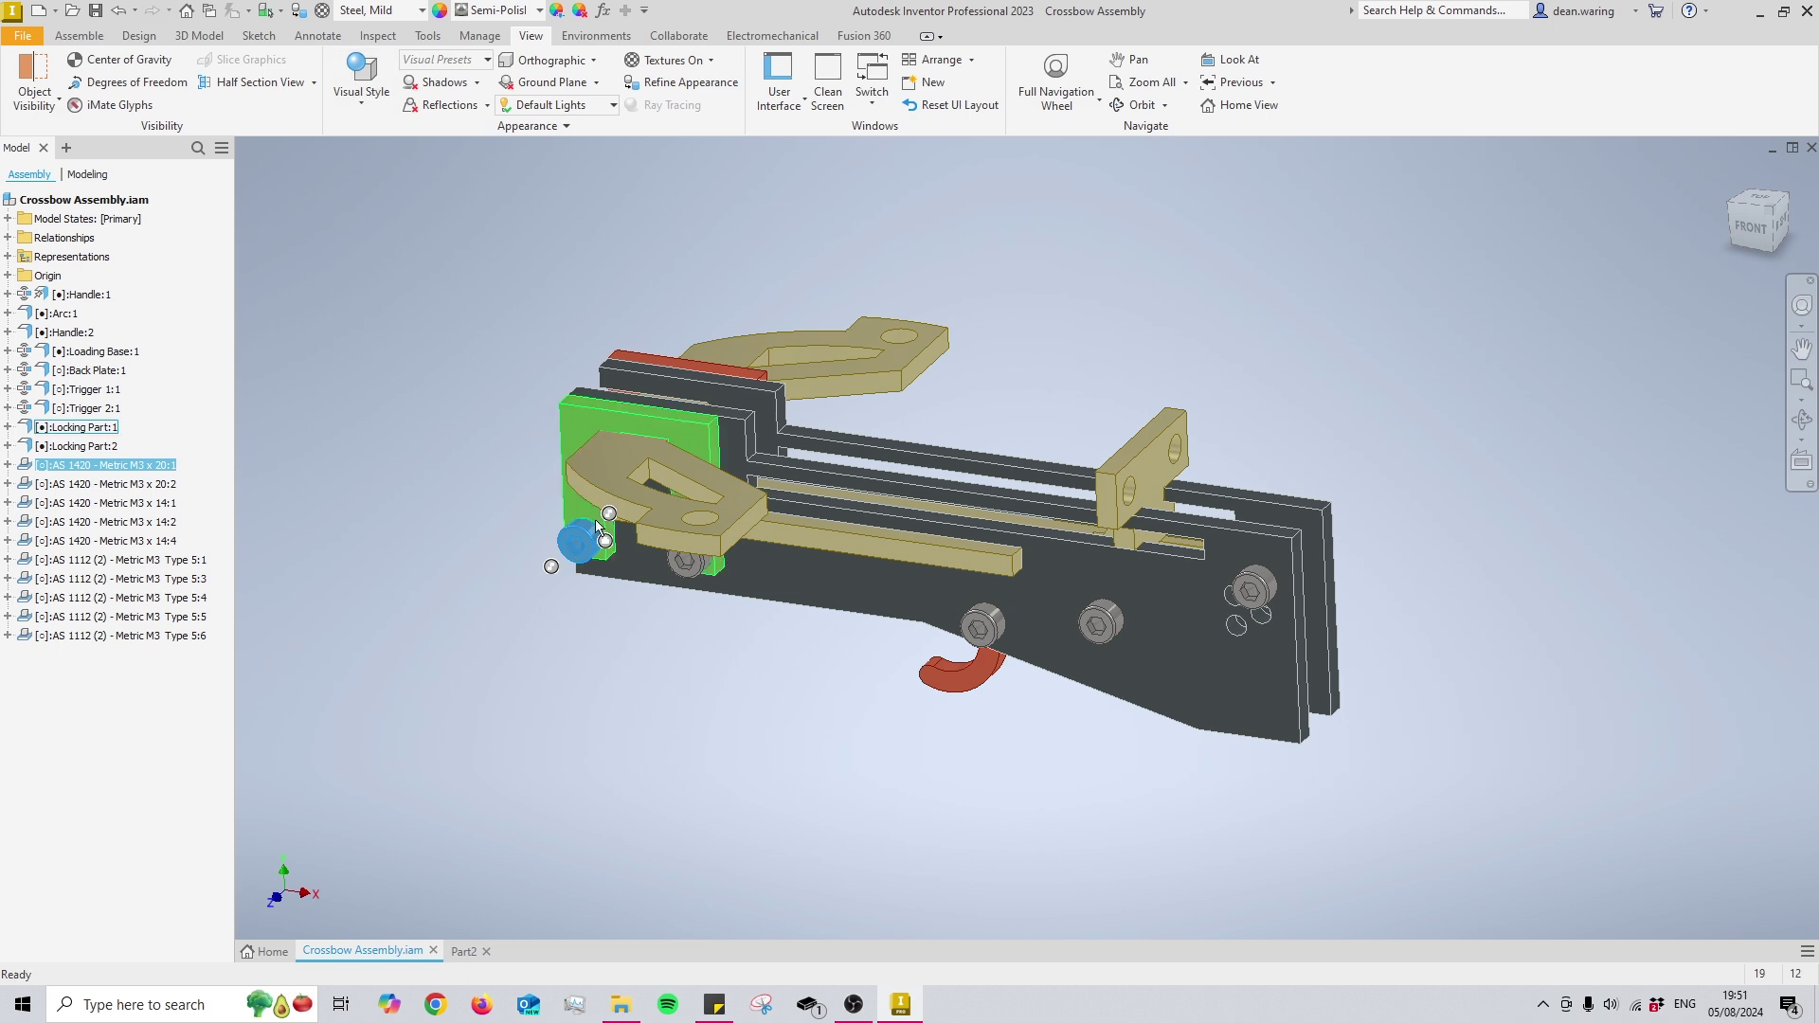
# - Select Handle:1 through Locking Part:2 in the browser and assign them Steel, Mild
pyautogui.click(461, 482)
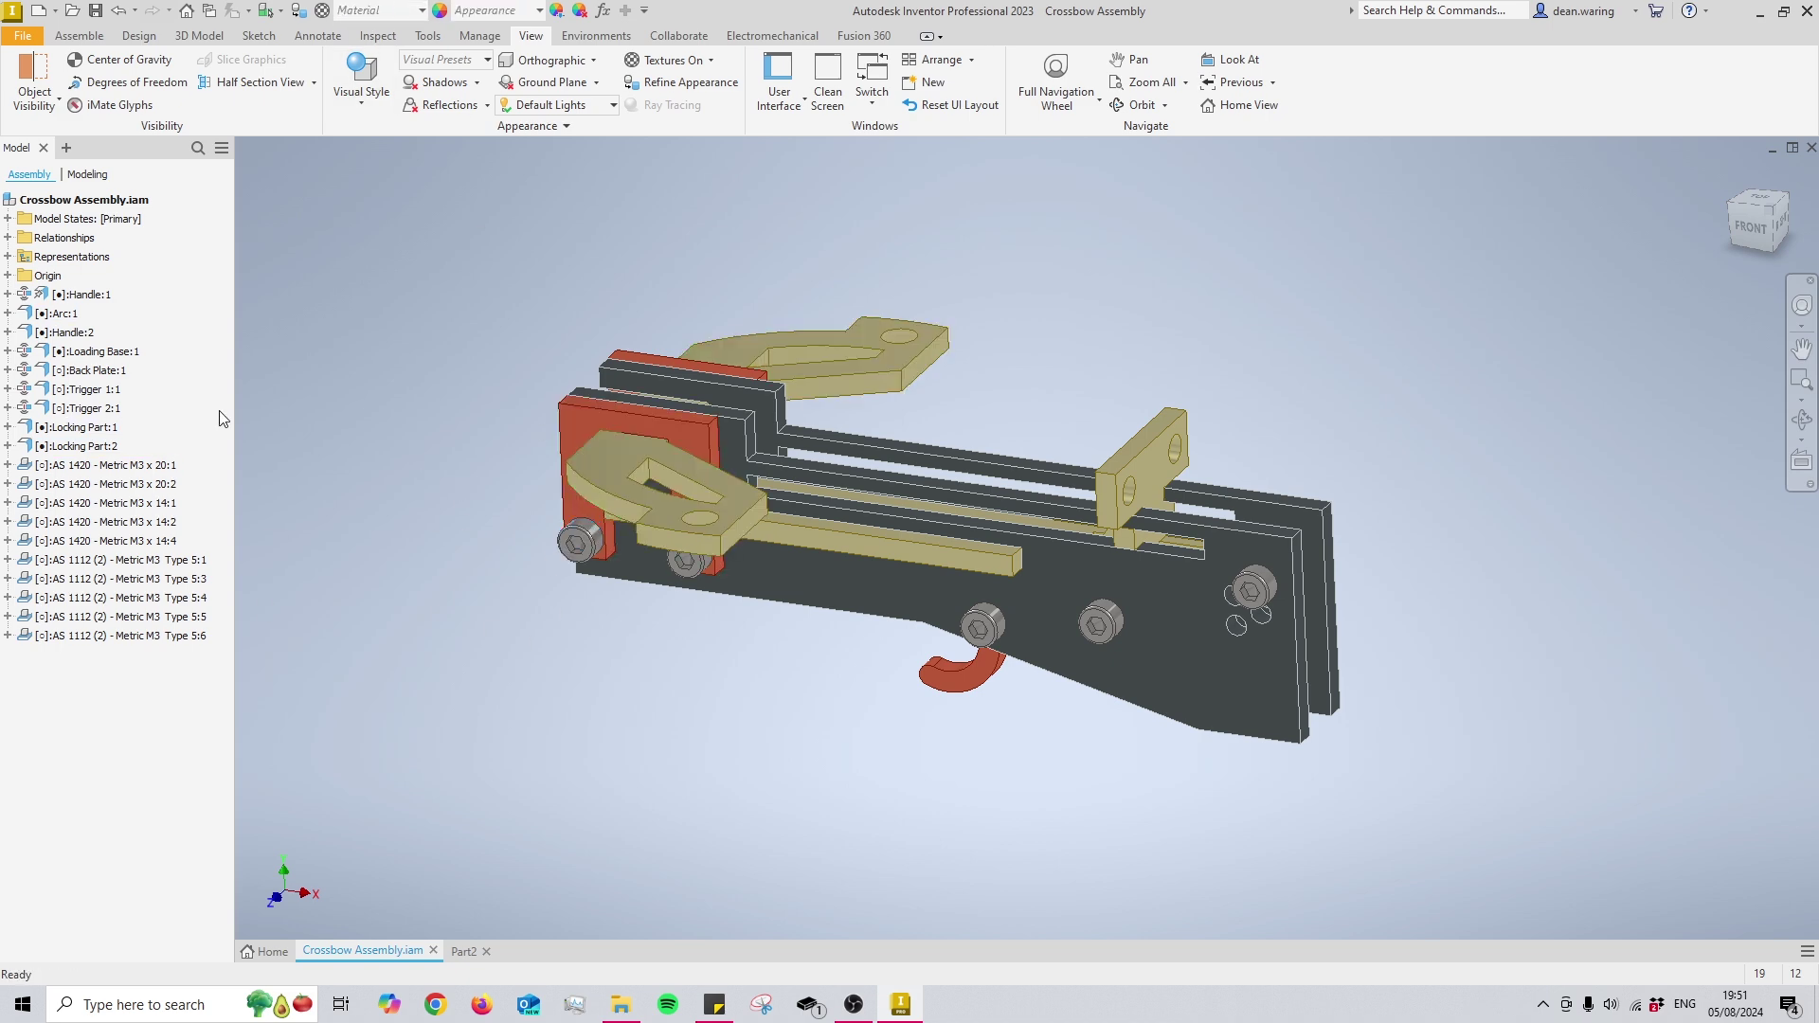
pyautogui.click(846, 538)
pyautogui.click(813, 726)
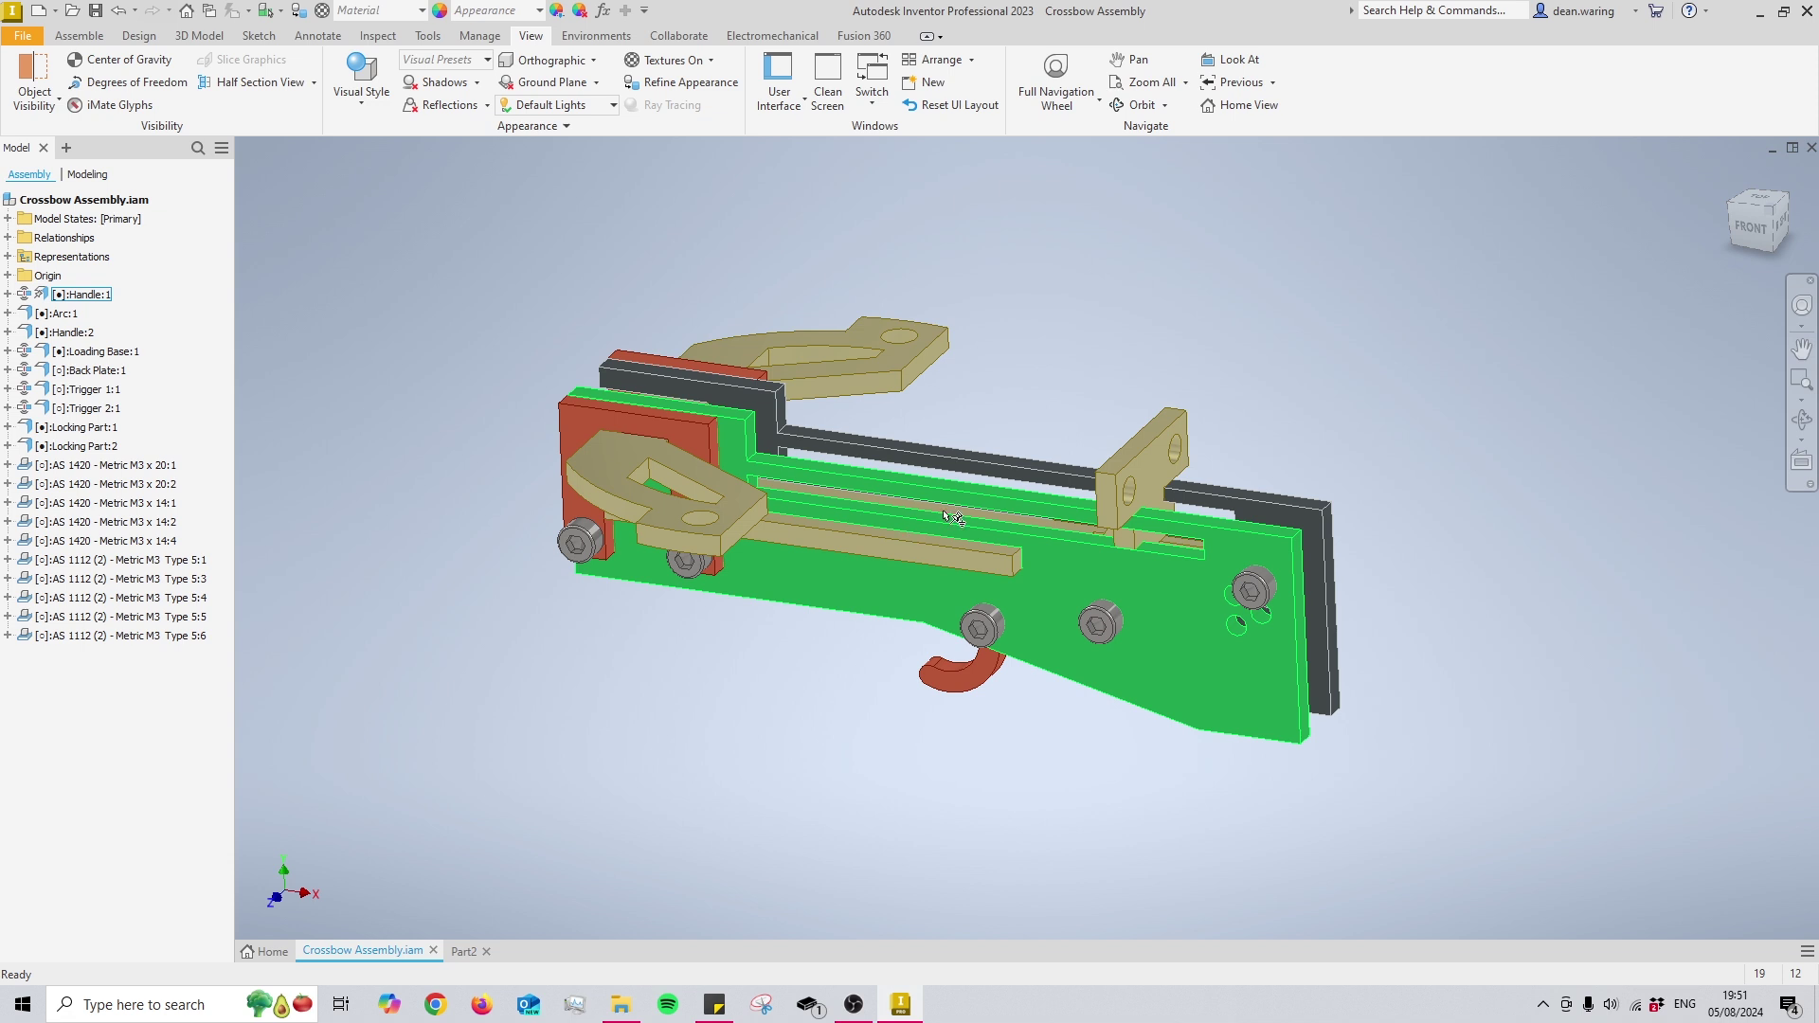
pyautogui.click(44, 301)
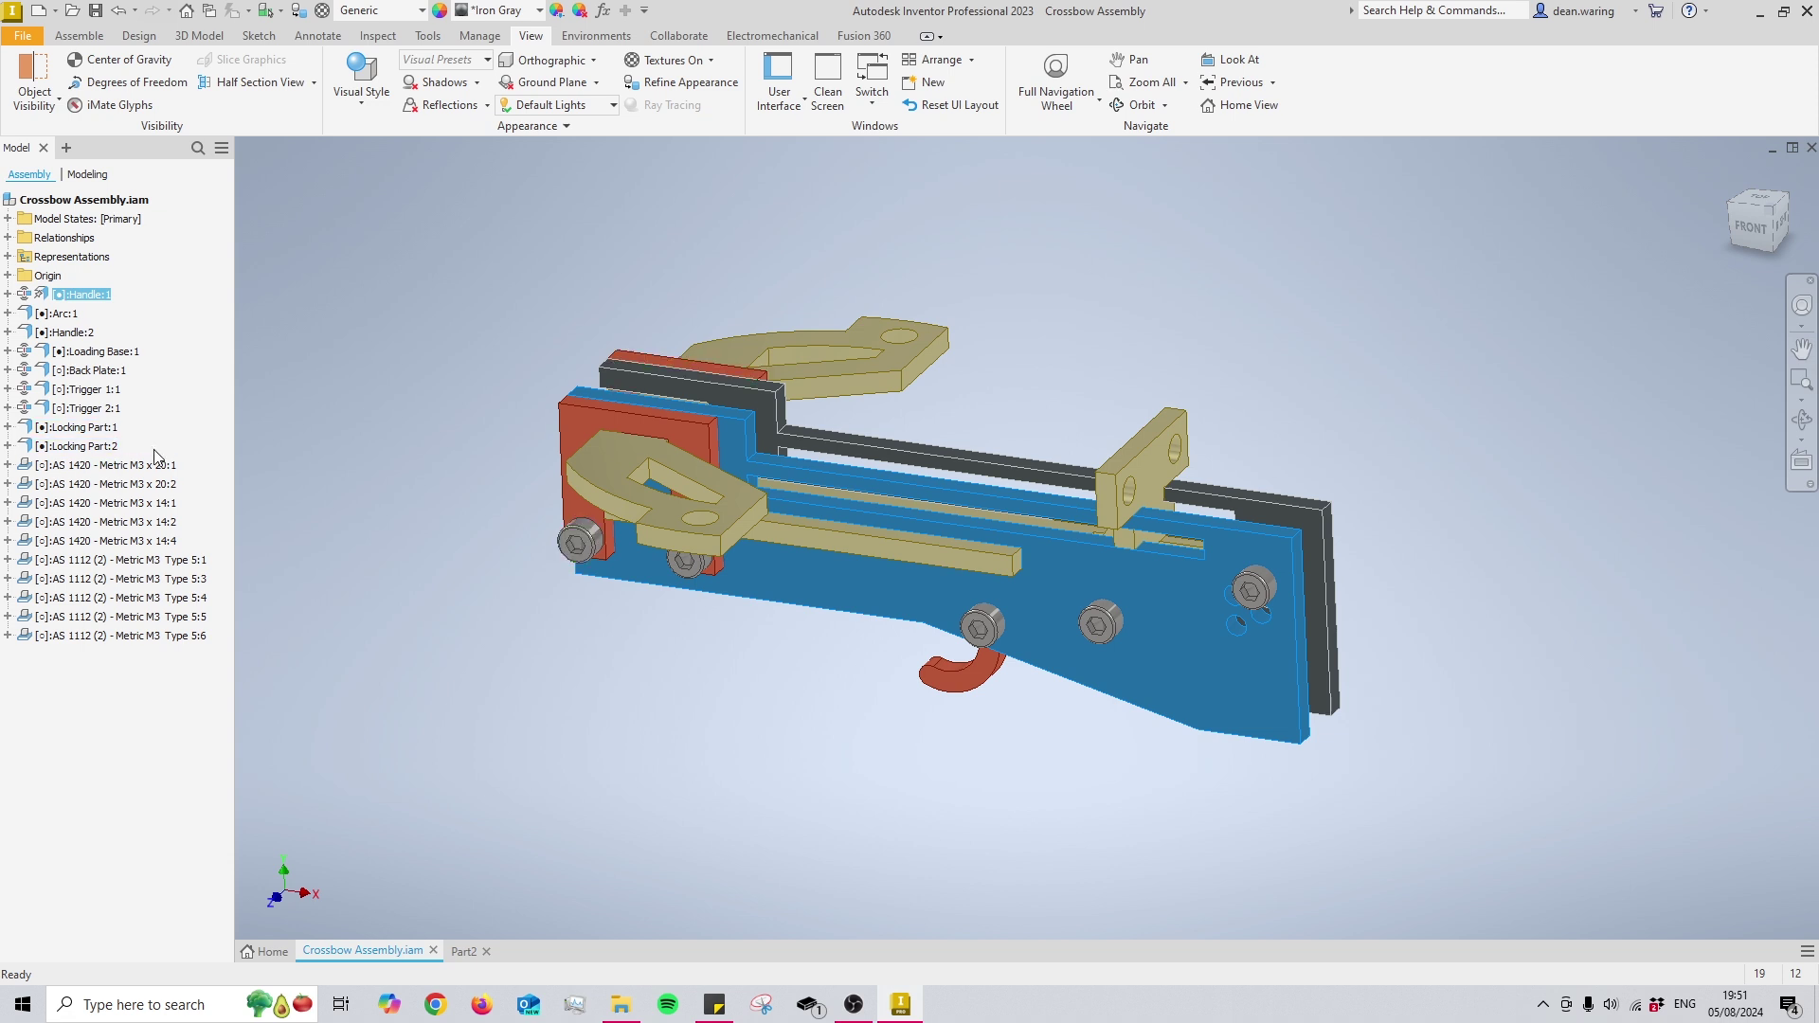
pyautogui.keyDown('shift'); pyautogui.click(84, 445); pyautogui.keyUp('shift')
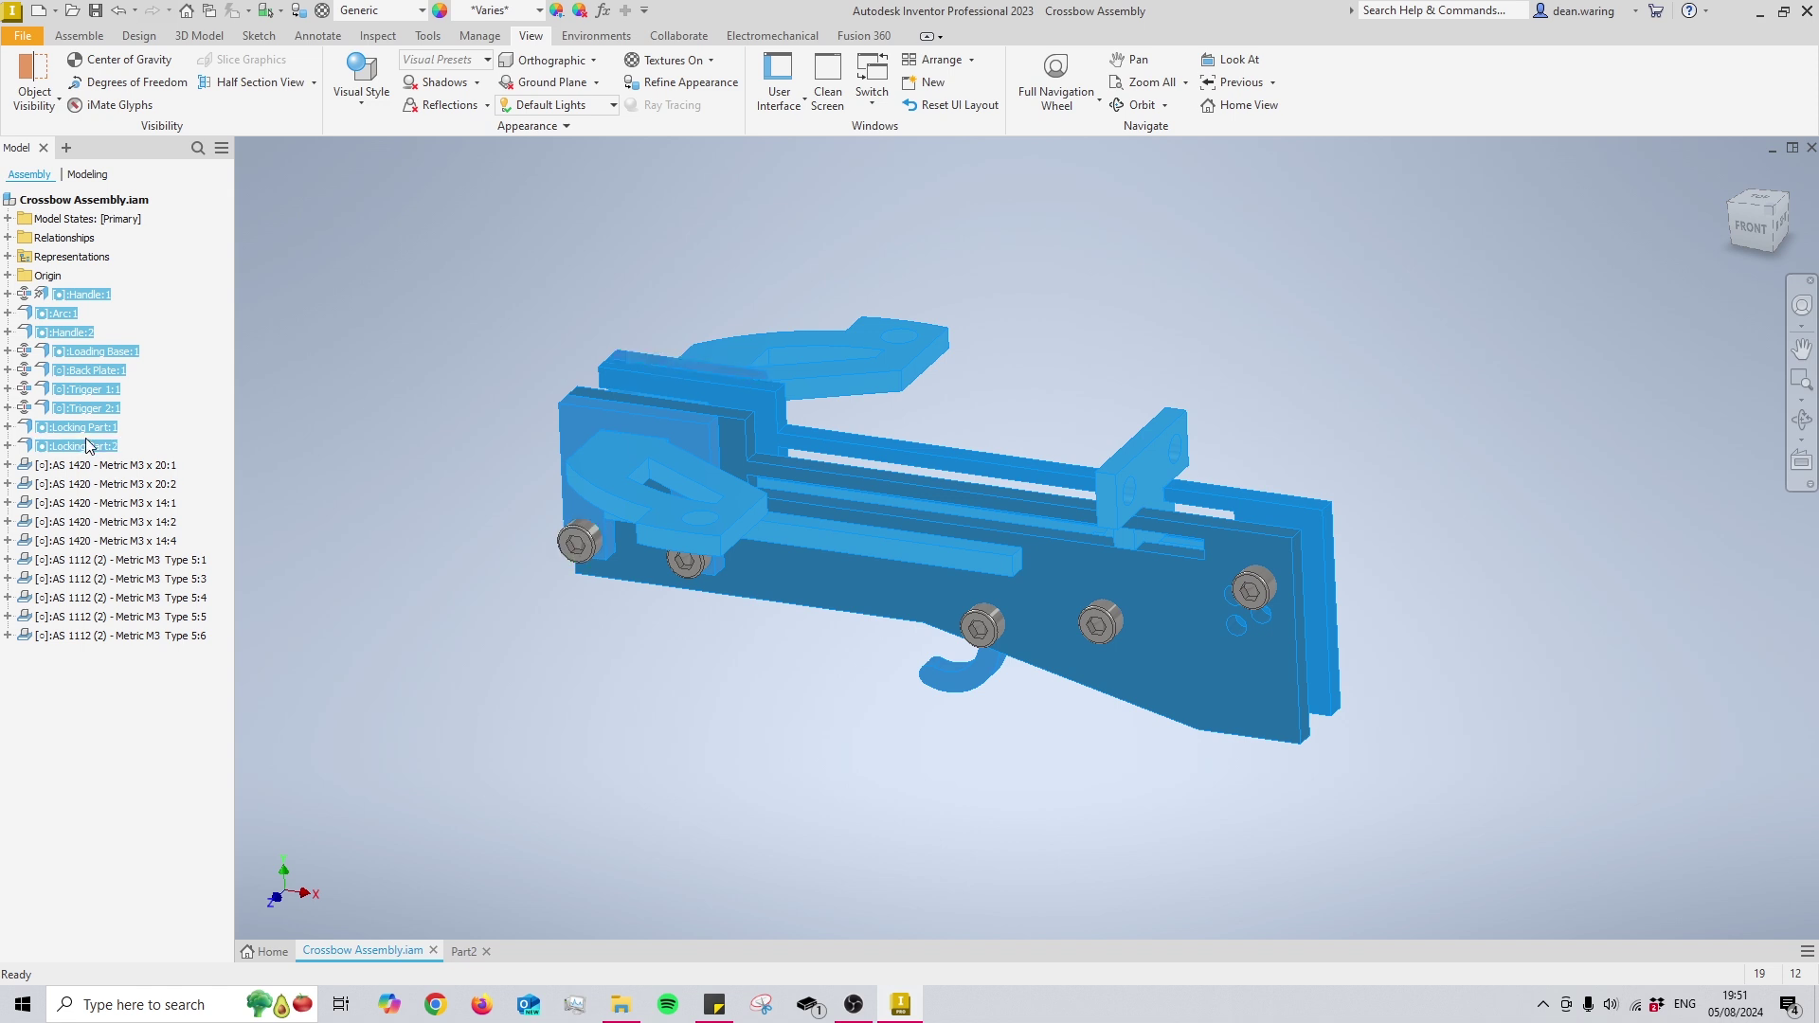
pyautogui.click(388, 11)
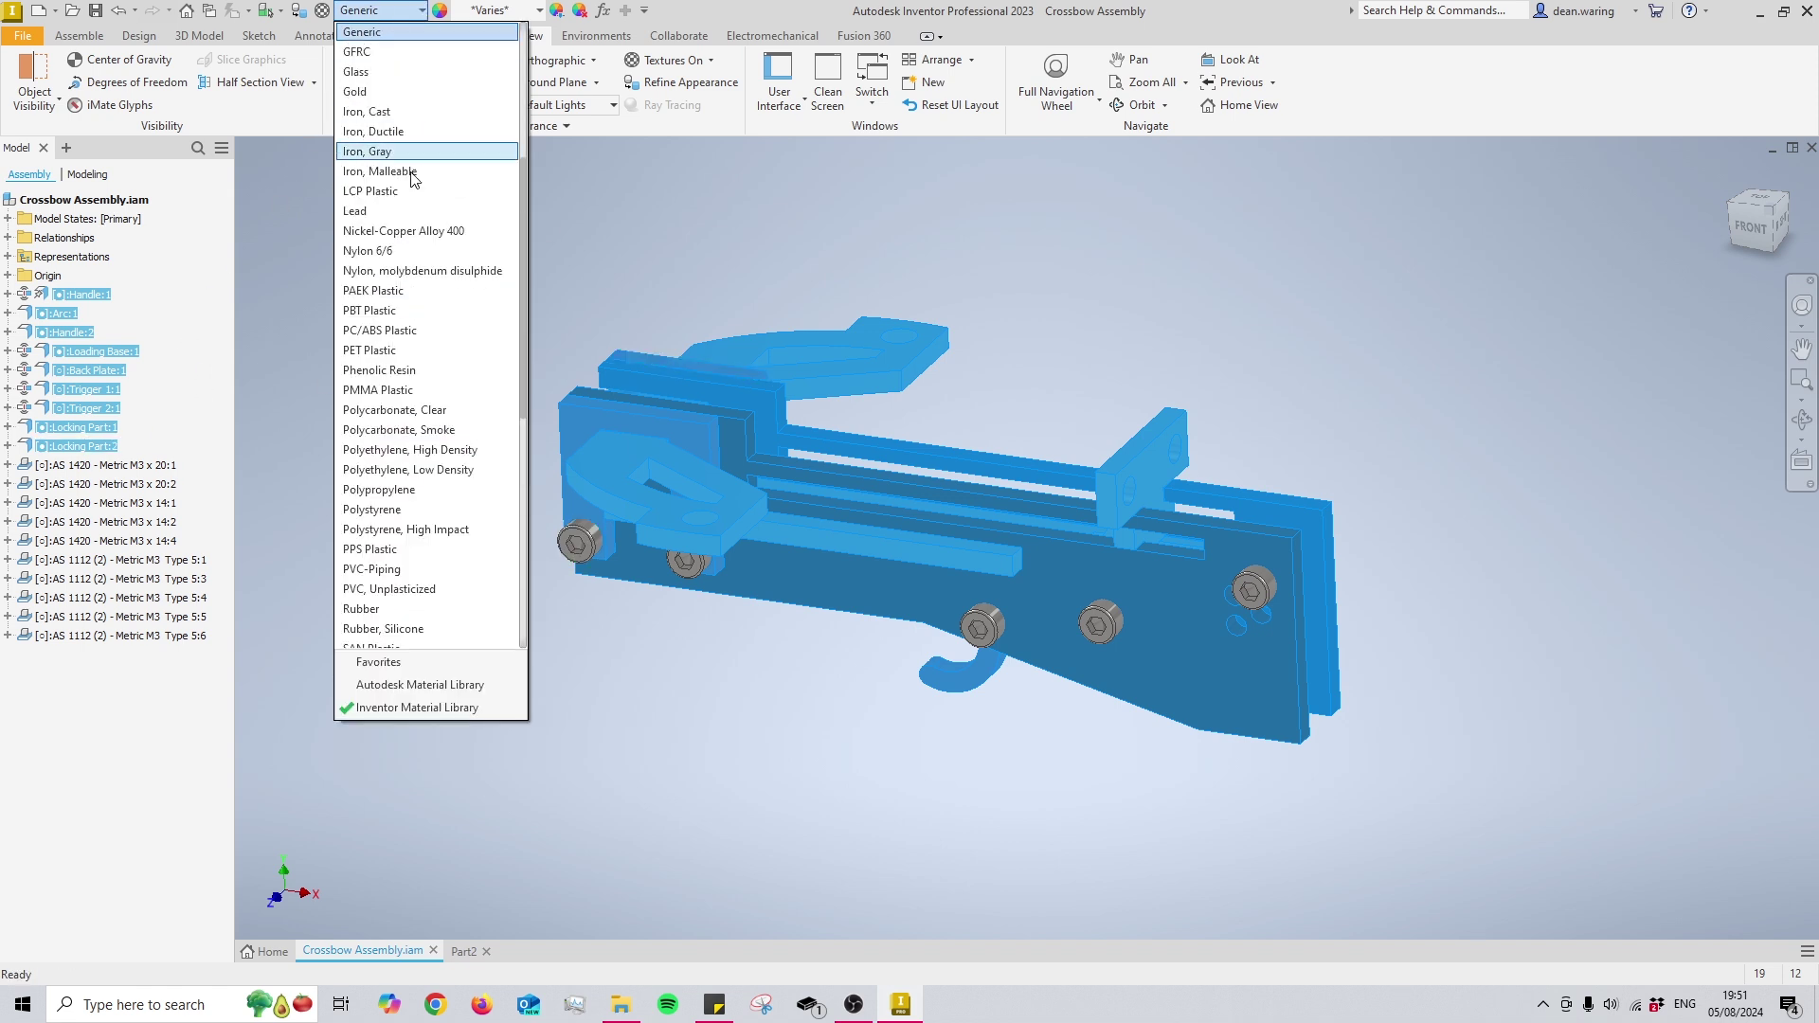
pyautogui.scroll(-4, 403, 427)
pyautogui.scroll(-4, 412, 569)
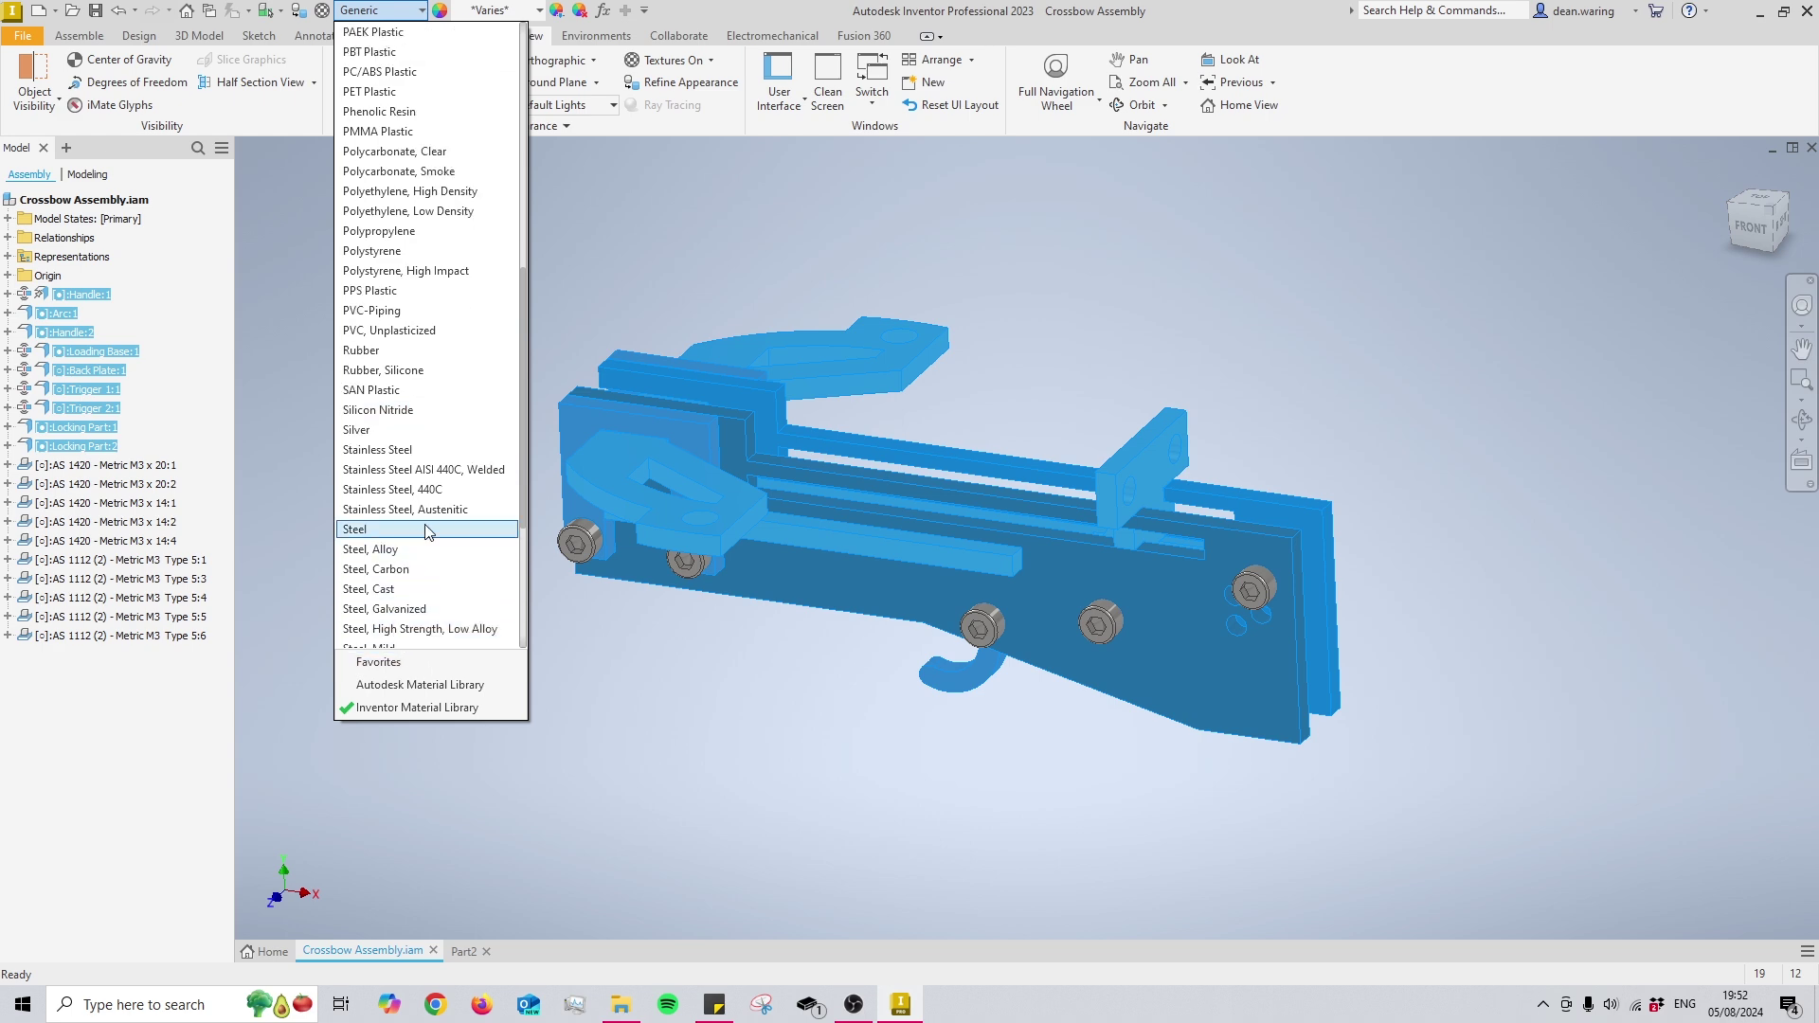
pyautogui.click(417, 450)
pyautogui.click(414, 517)
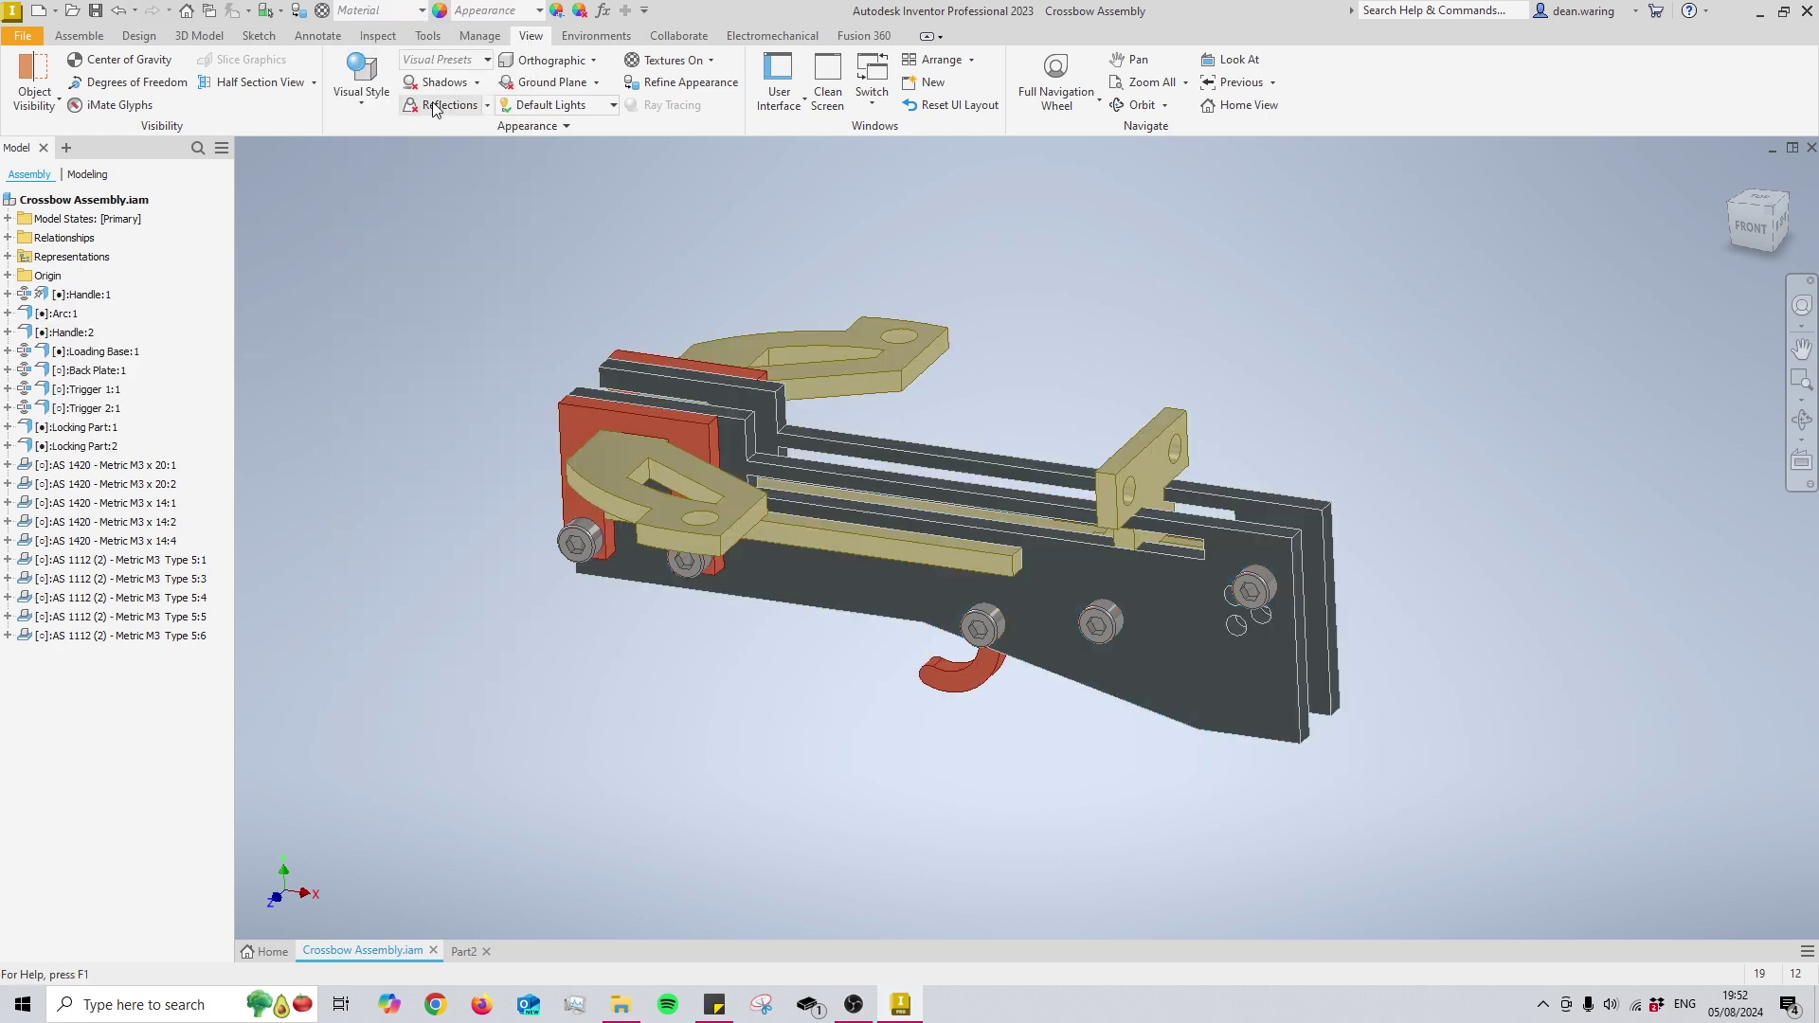
# - Show Crossbow Assembly.iam's Physical iProperties: mass 0.189 kg, volume 24074.850 mm^3
pyautogui.click(84, 200)
pyautogui.rightClick(84, 206)
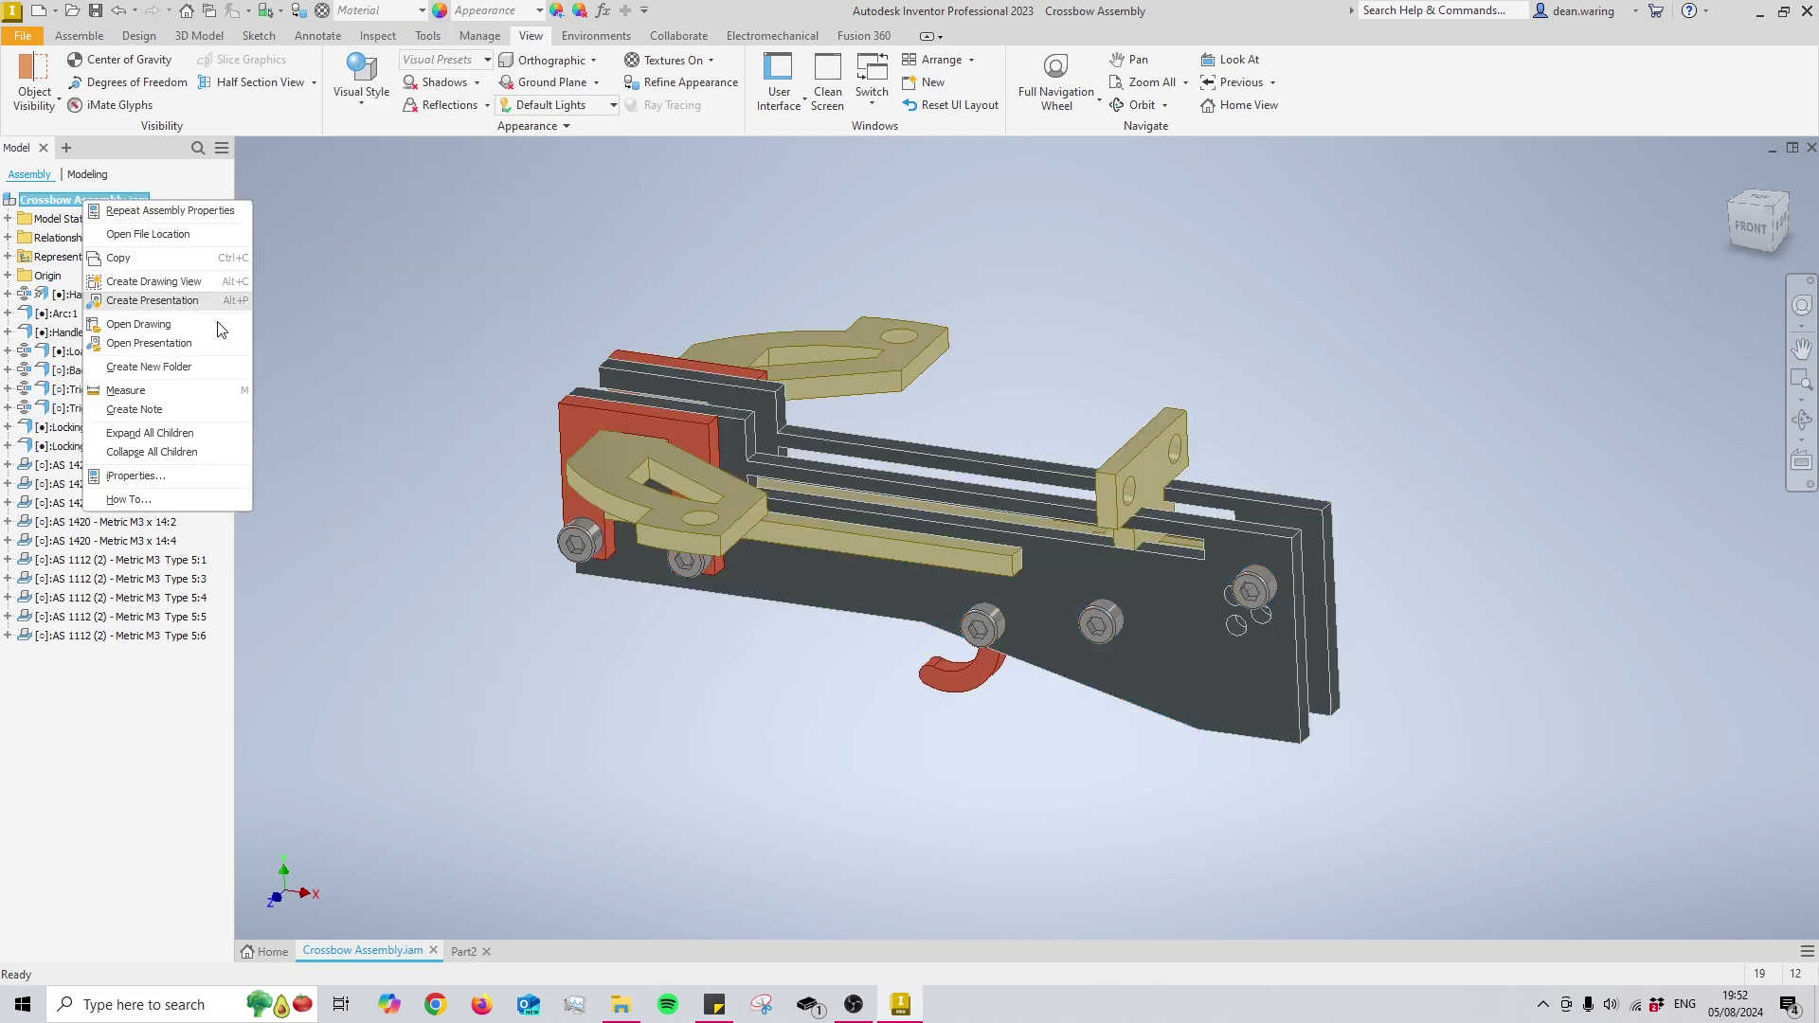
pyautogui.click(123, 453)
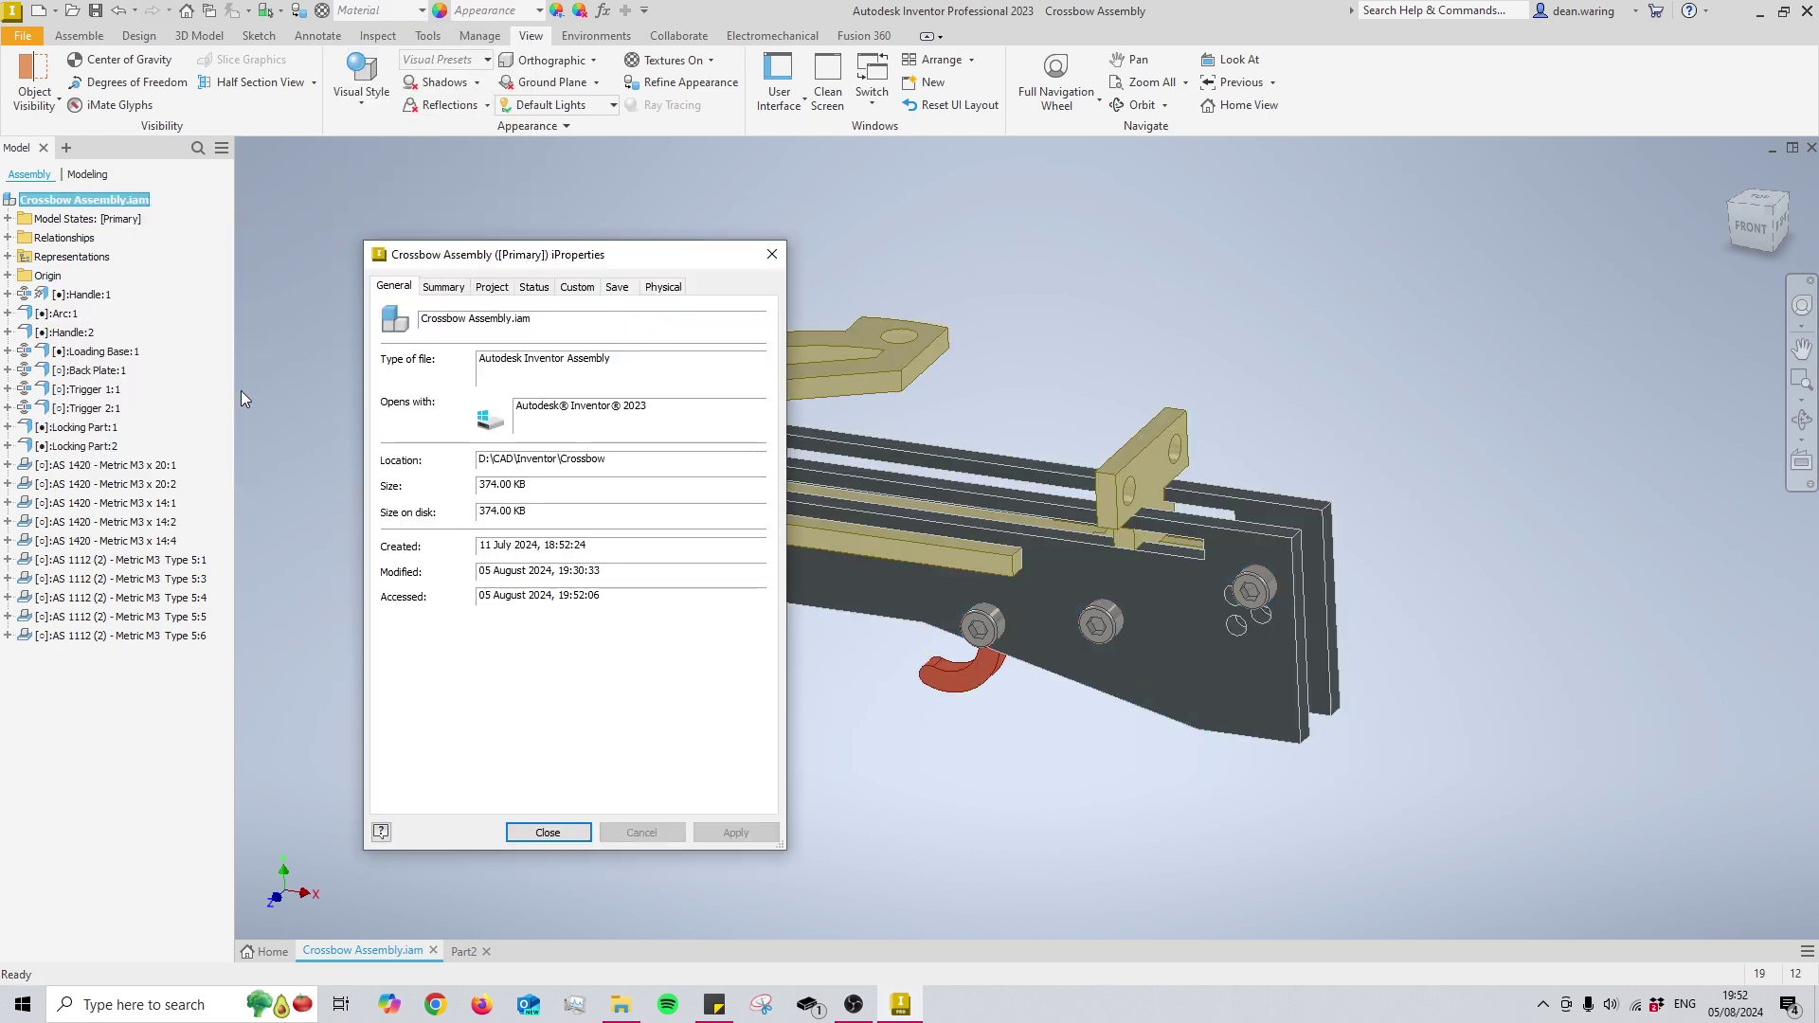
pyautogui.click(663, 286)
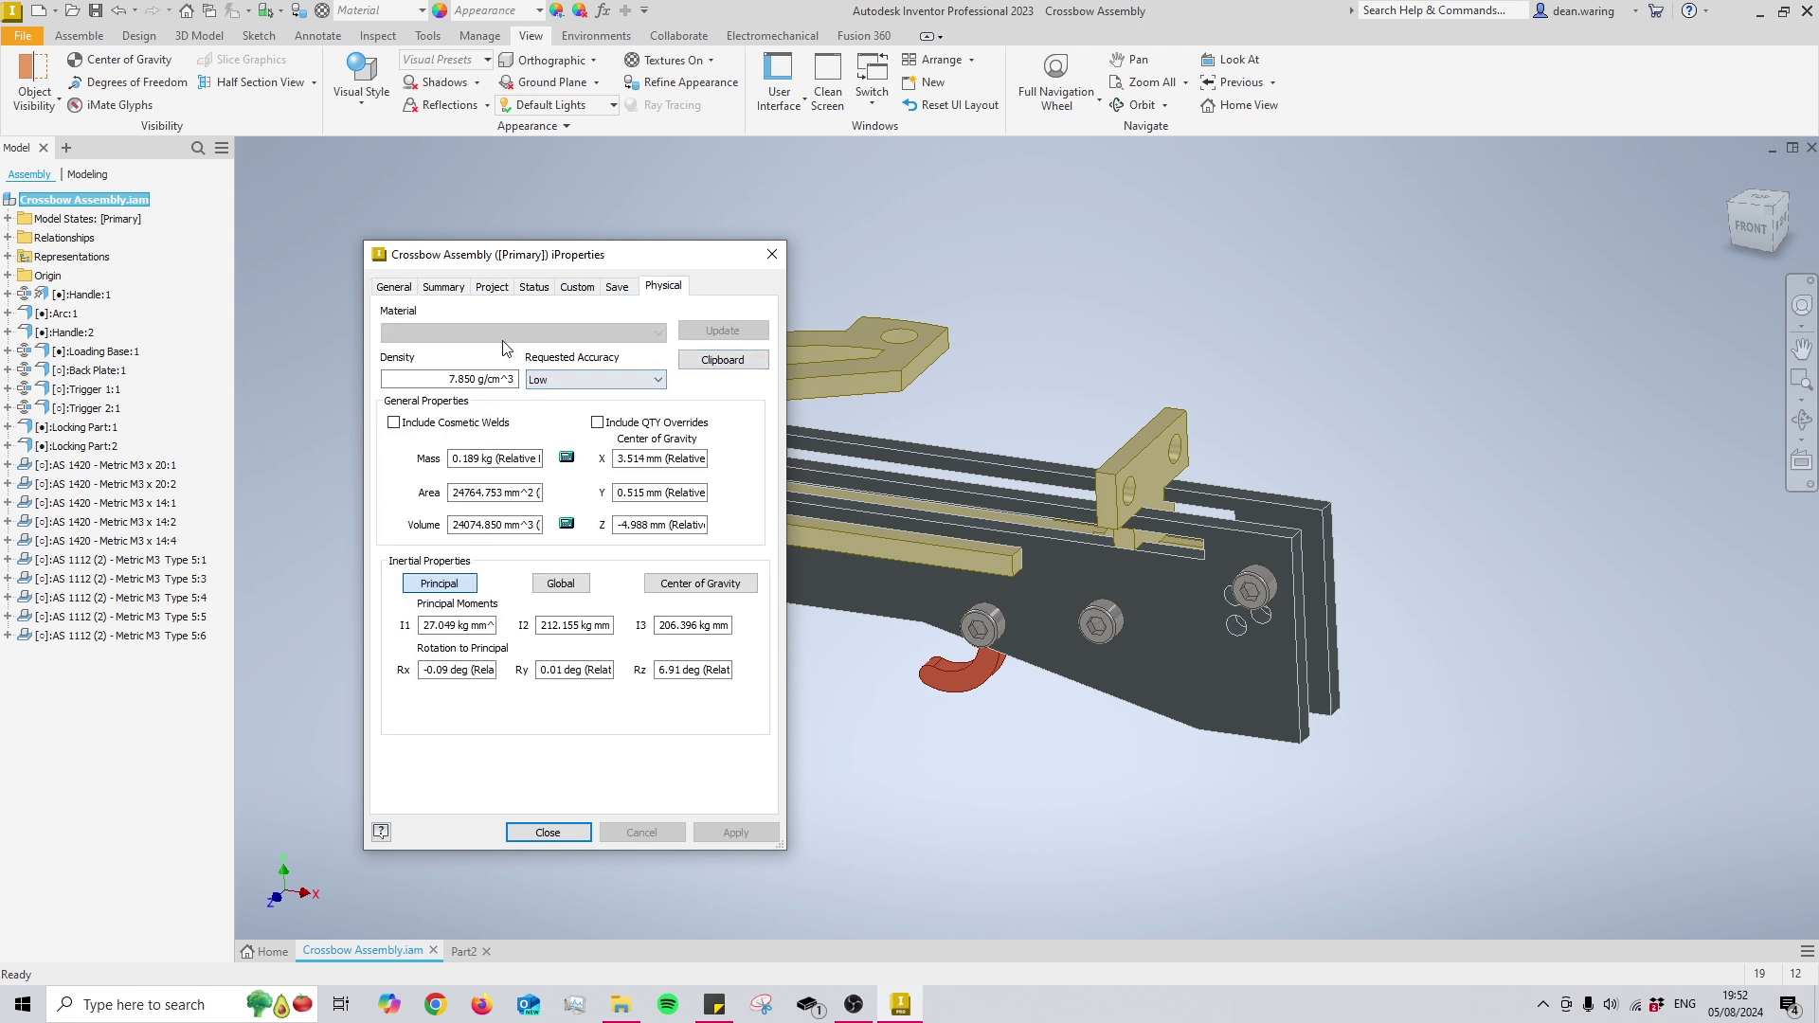